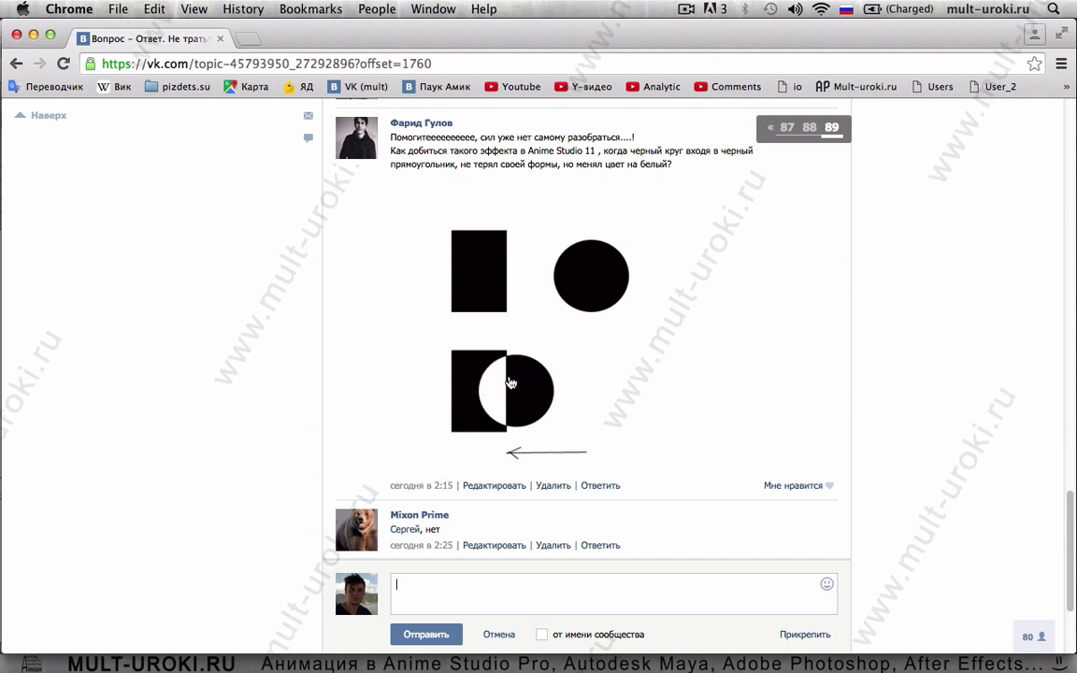
Step: Switch to Anime Studio Pro and create a new project
left_click(31, 35)
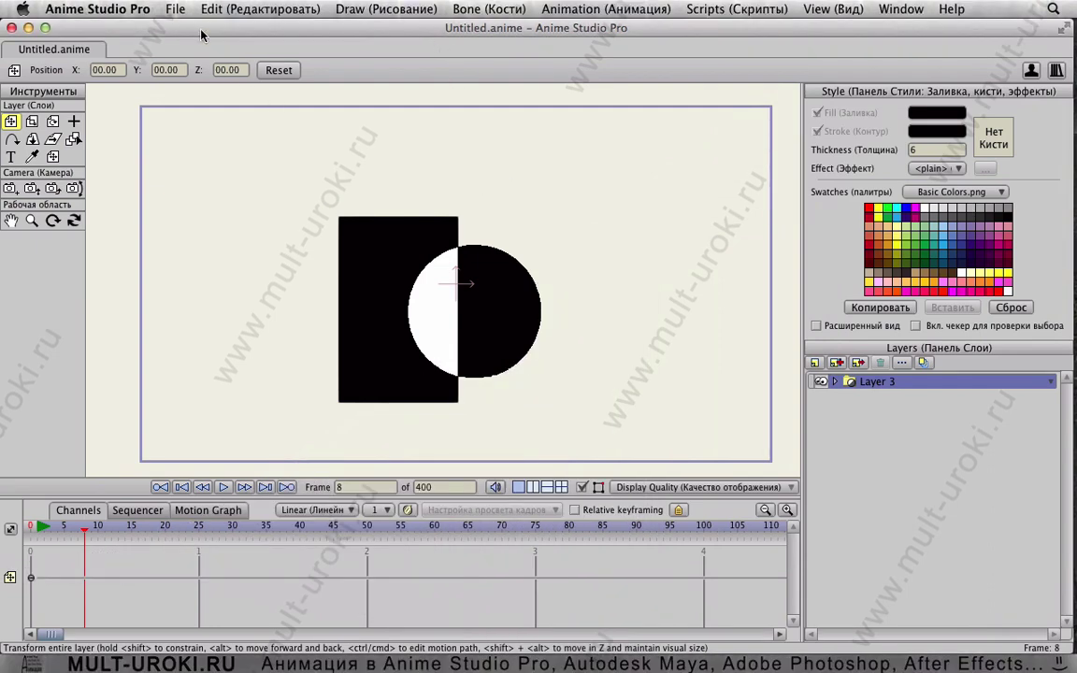
left_click(176, 11)
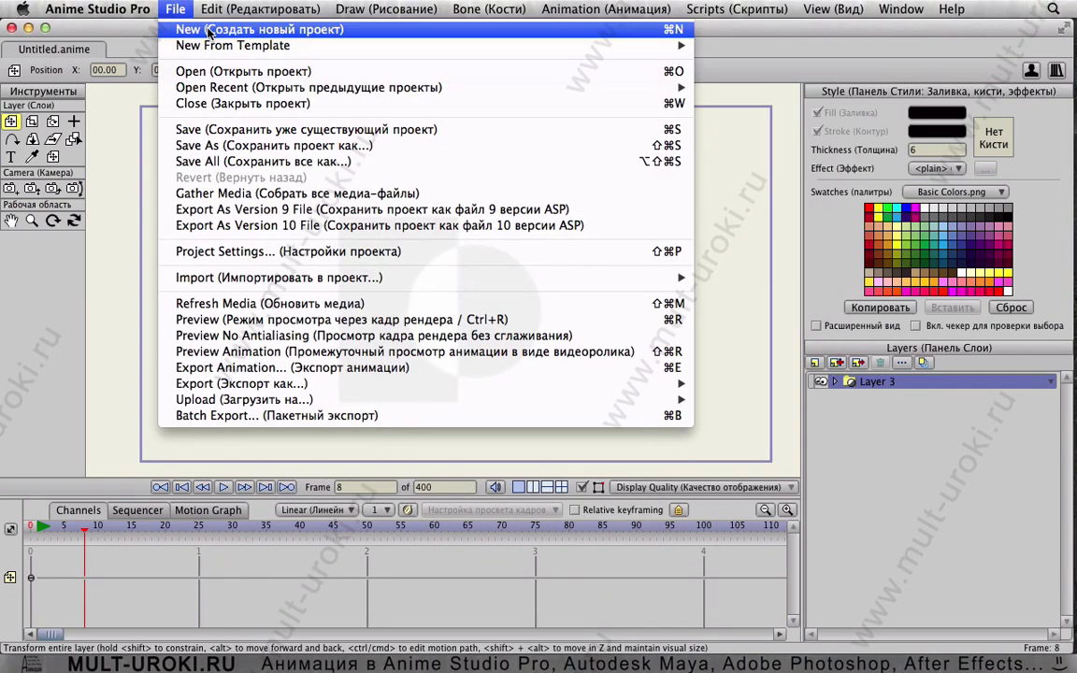
left_click(208, 34)
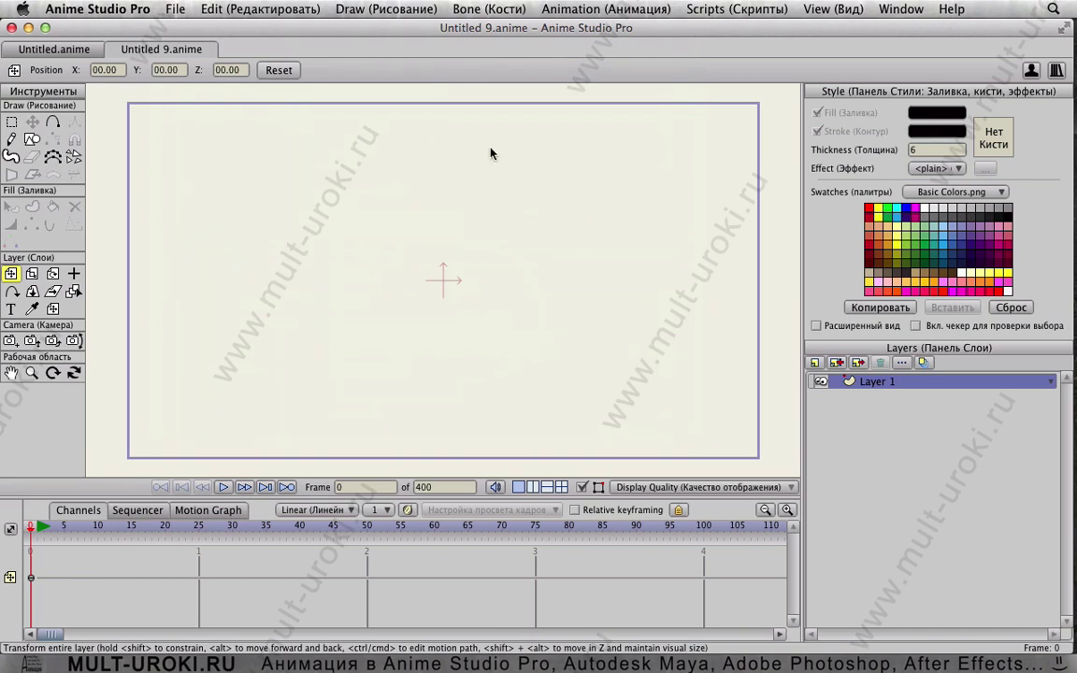
Step: Draw a tall filled rectangle near the centre of the canvas
left_click(32, 139)
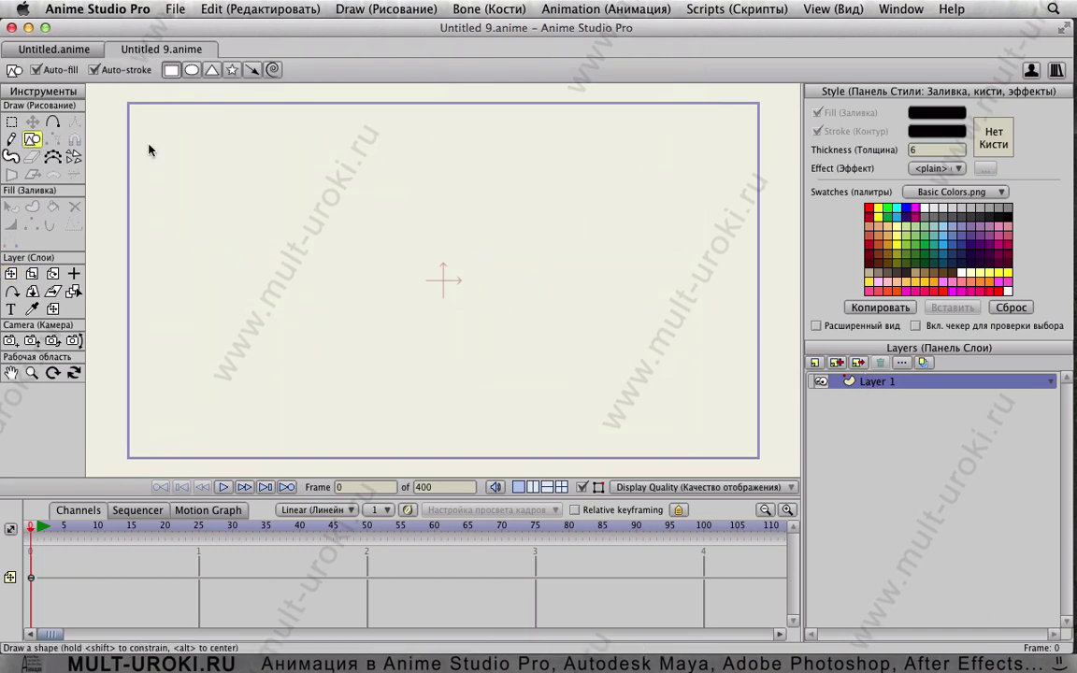
left_click_drag(364, 130, 495, 427)
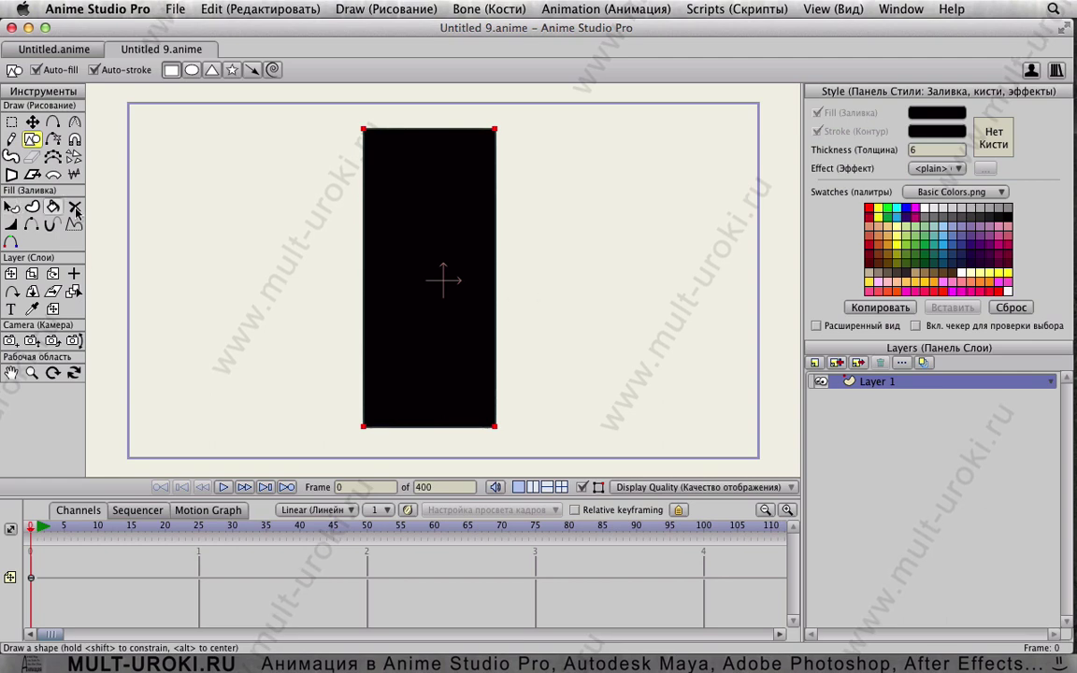
Step: Set the default fill colour to red DD1D1D
left_click(938, 114)
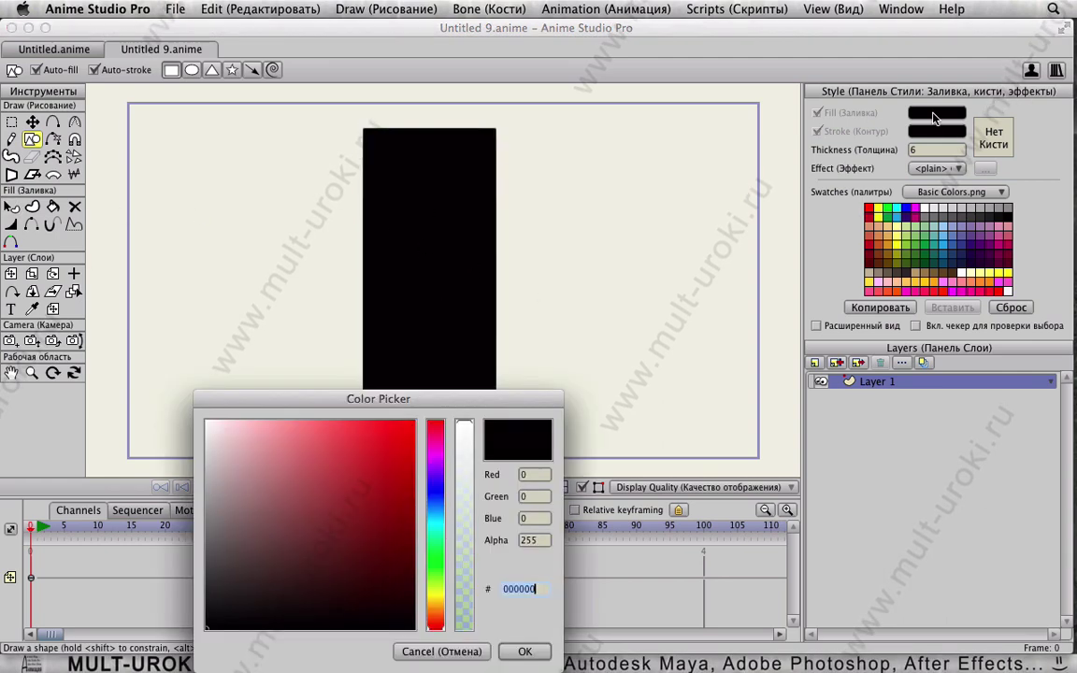
mouse_move(373, 439)
left_mouse_down()
mouse_move(367, 474)
mouse_move(333, 454)
mouse_move(389, 453)
left_mouse_up()
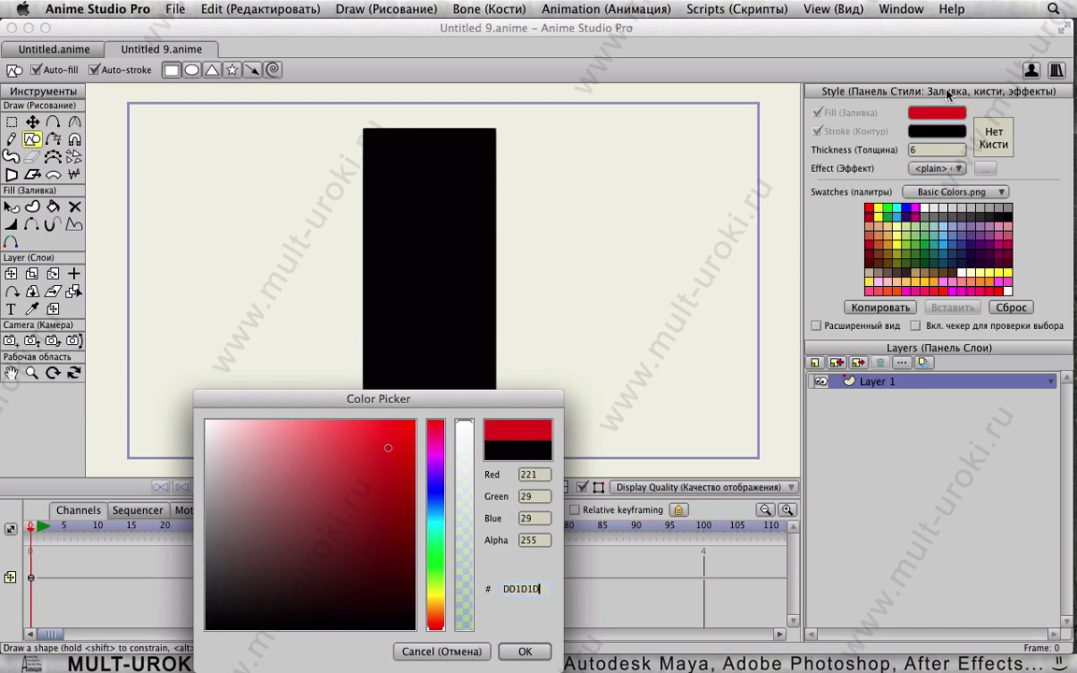
key("Return")
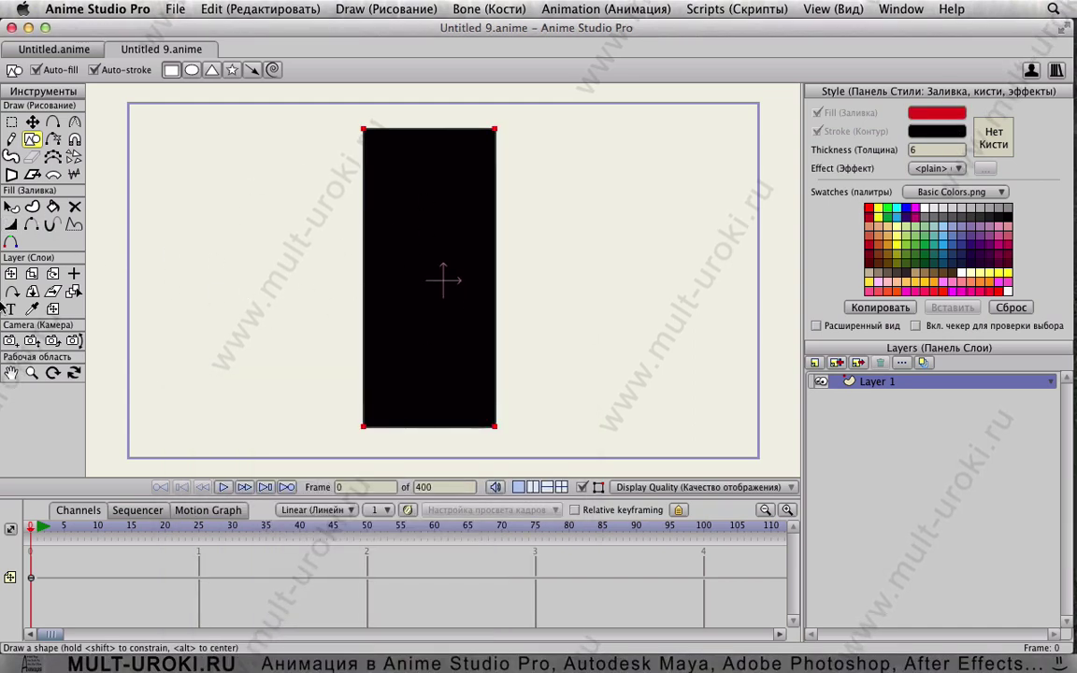
Step: Select the rectangle's shape and set its fill colour to black
left_click(11, 207)
left_click(445, 306)
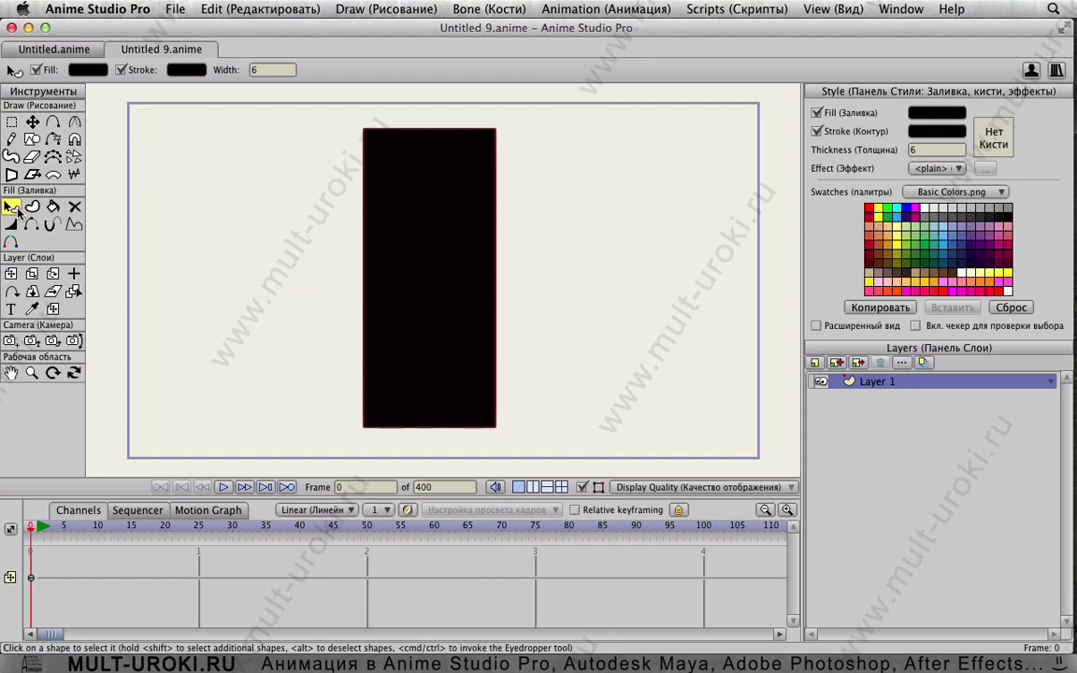
left_click(956, 115)
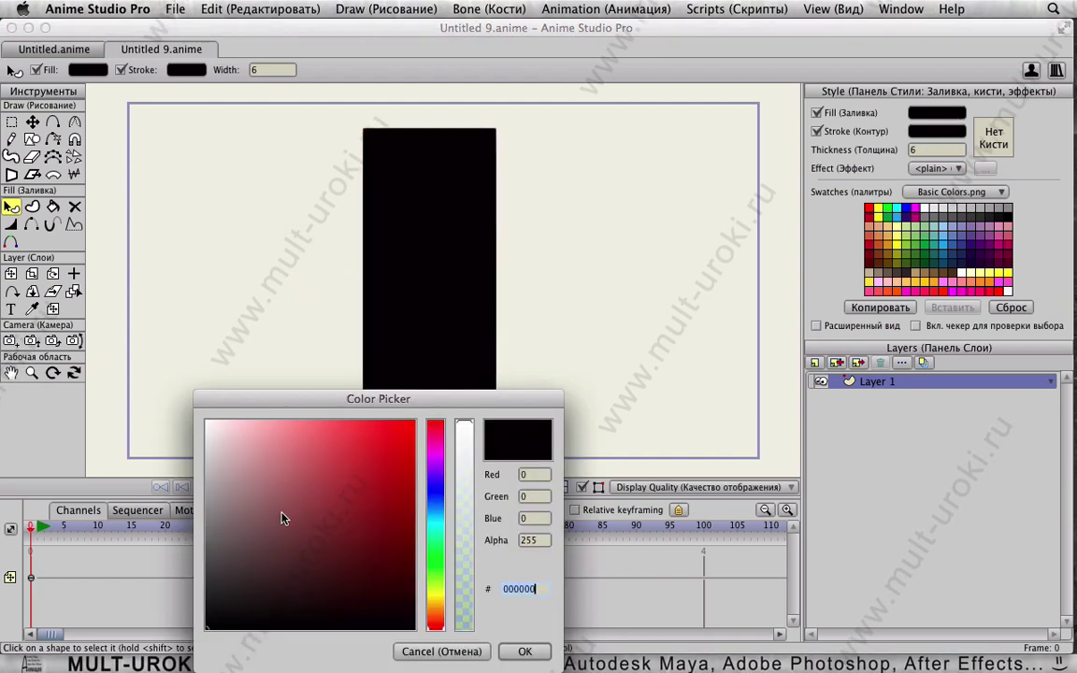
left_click_drag(283, 517, 193, 636)
left_click(521, 651)
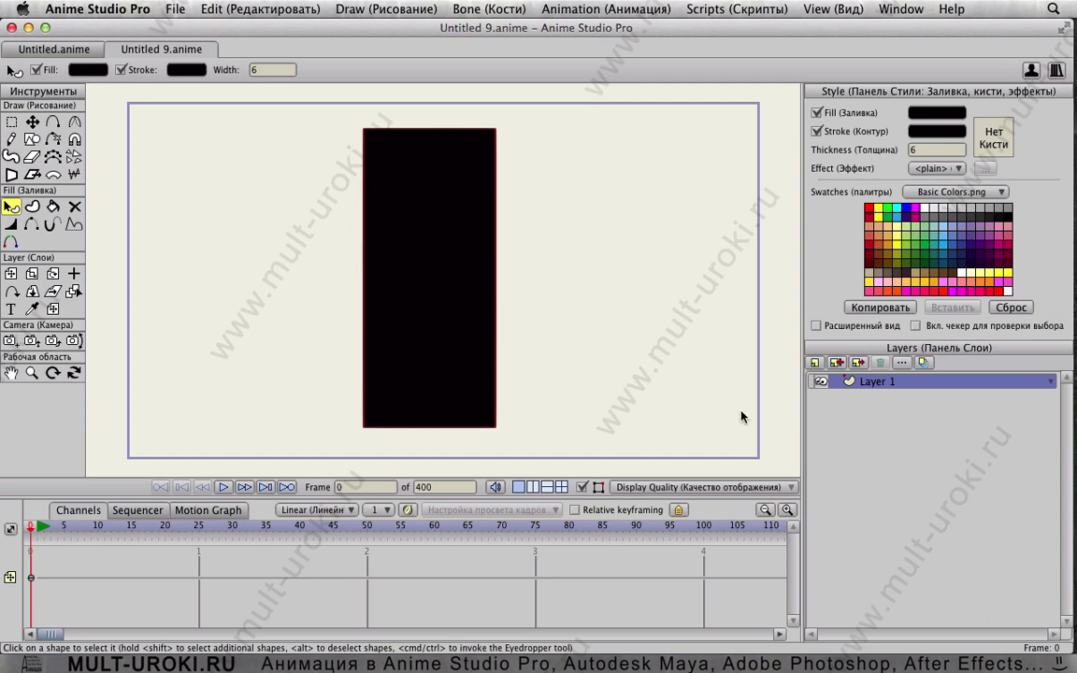
Step: Rename the rectangle's layer as п
double_click(892, 385)
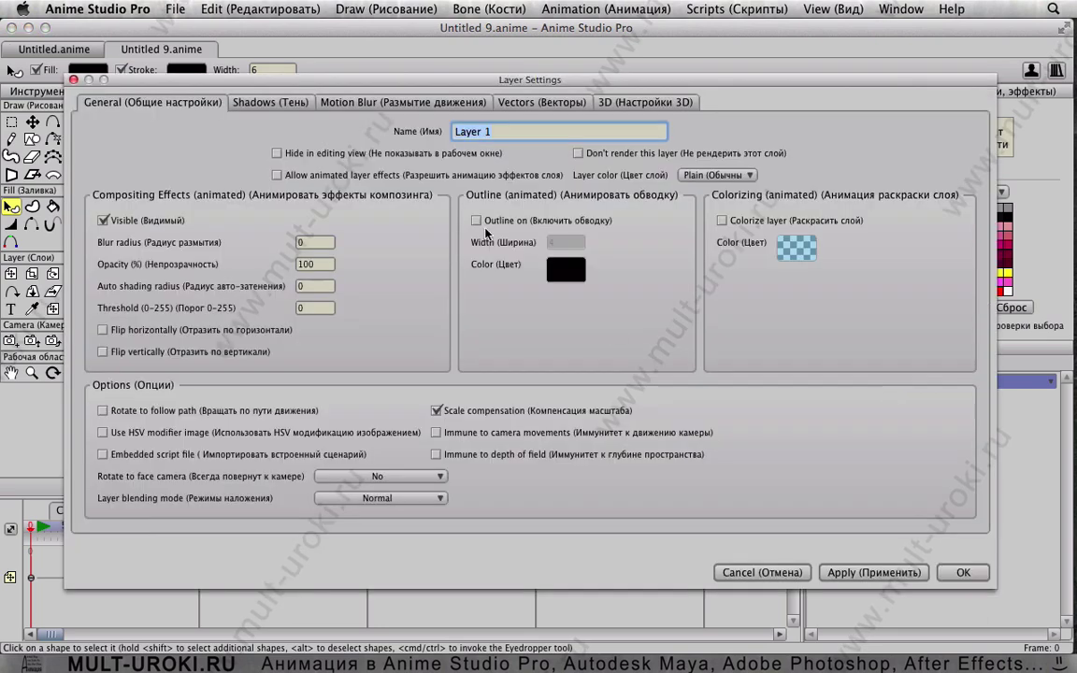
type("п")
key("Return")
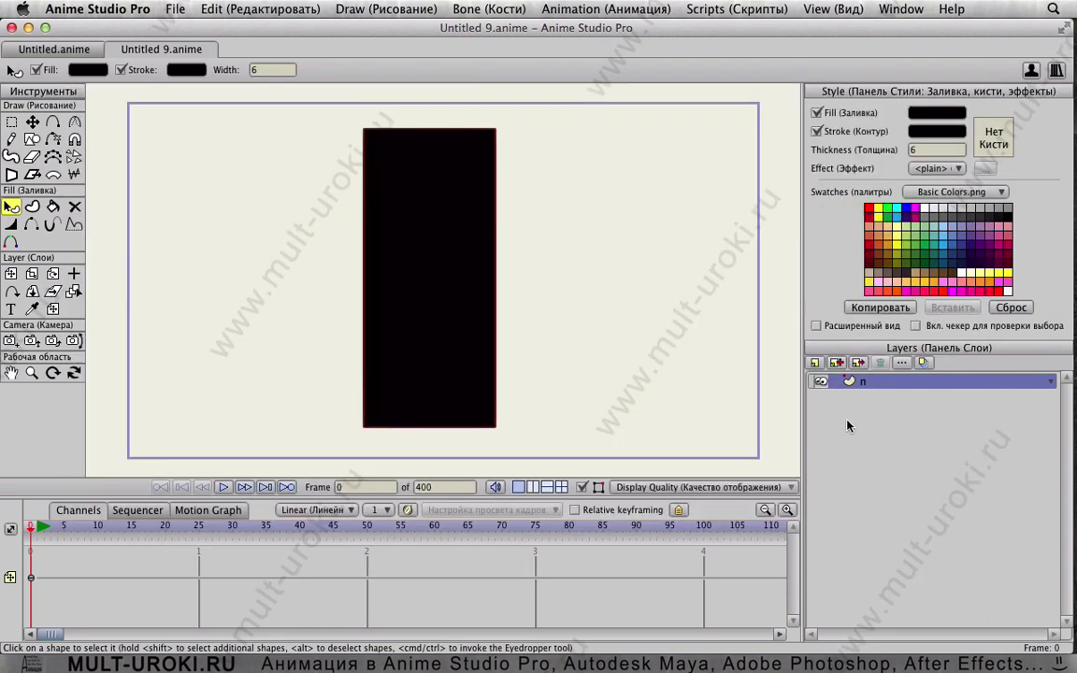
Step: Add a new vector layer above the rectangle's layer and name it о
left_click(814, 362)
left_click(837, 364)
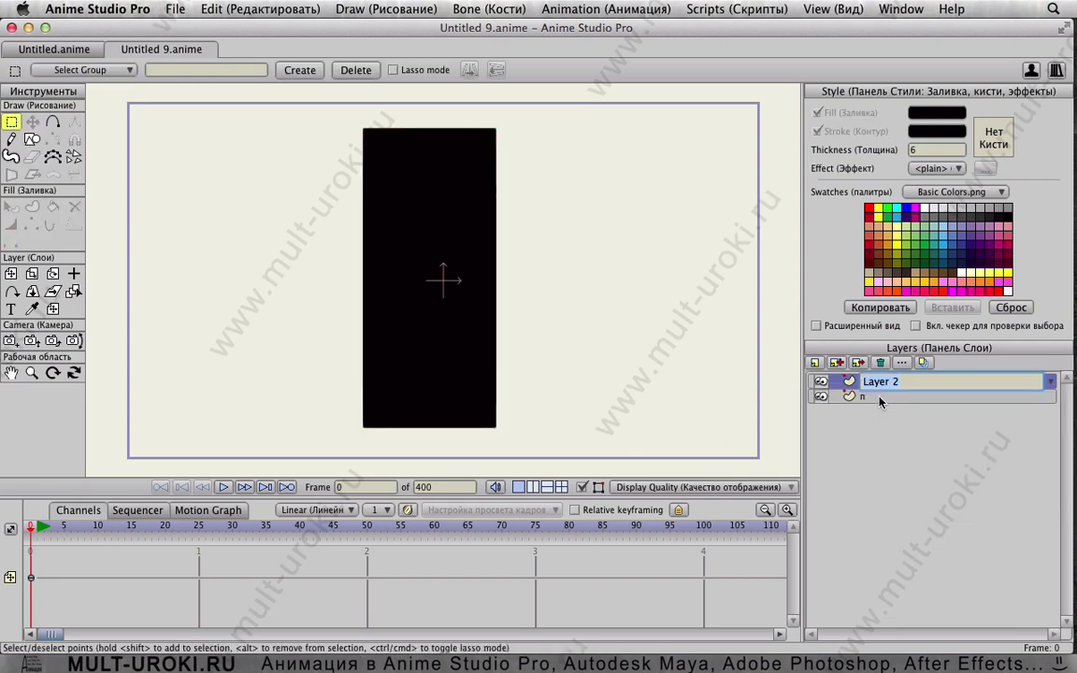
type("о")
key("Return")
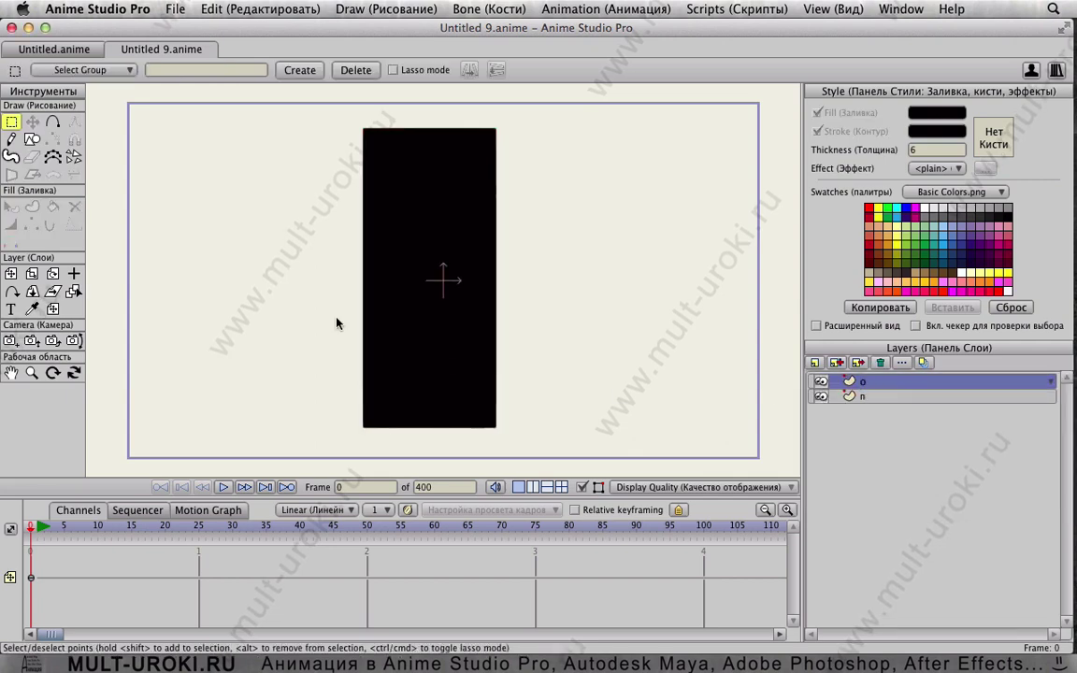
Step: Draw a large filled circle to the right of the rectangle on layer о and move that layer up and further right
left_click(32, 139)
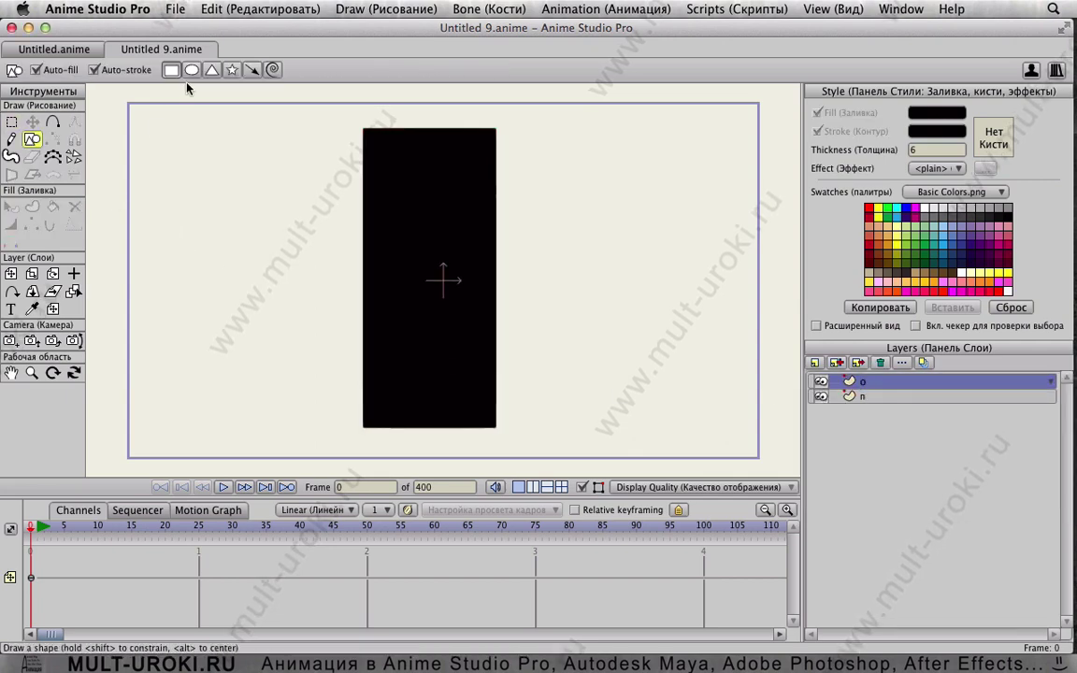
left_click(191, 71)
mouse_move(566, 224)
left_mouse_down()
mouse_move(618, 355)
mouse_move(351, 339)
mouse_move(695, 355)
mouse_move(694, 338)
mouse_move(624, 300)
mouse_move(767, 458)
left_mouse_up()
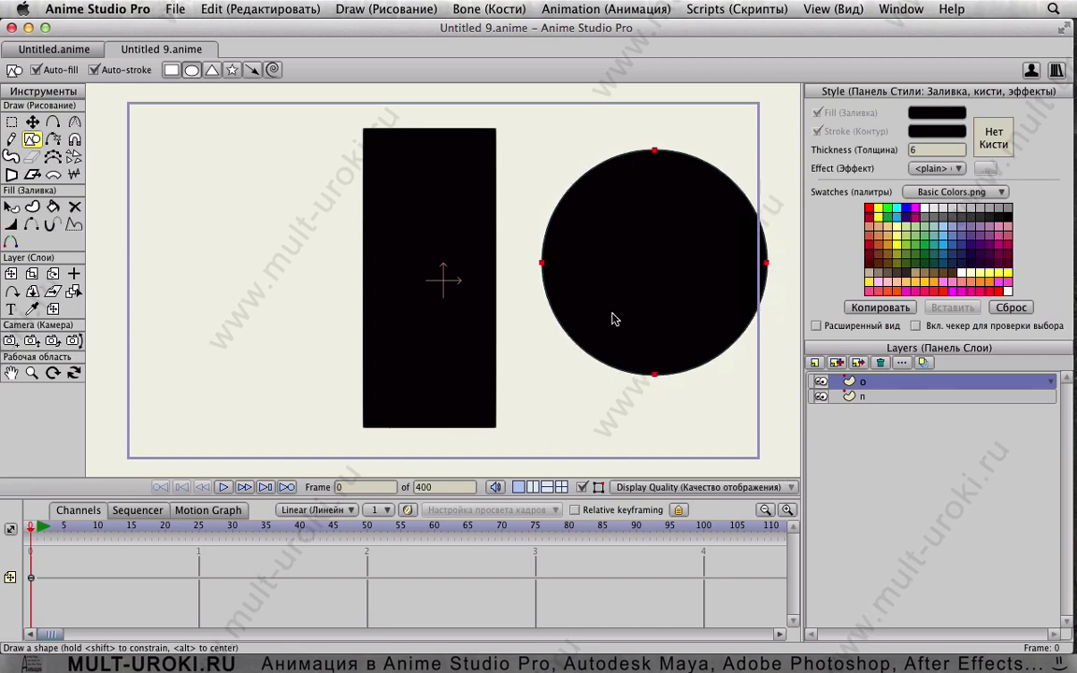
scroll(613, 317, "down", 2)
left_click(12, 274)
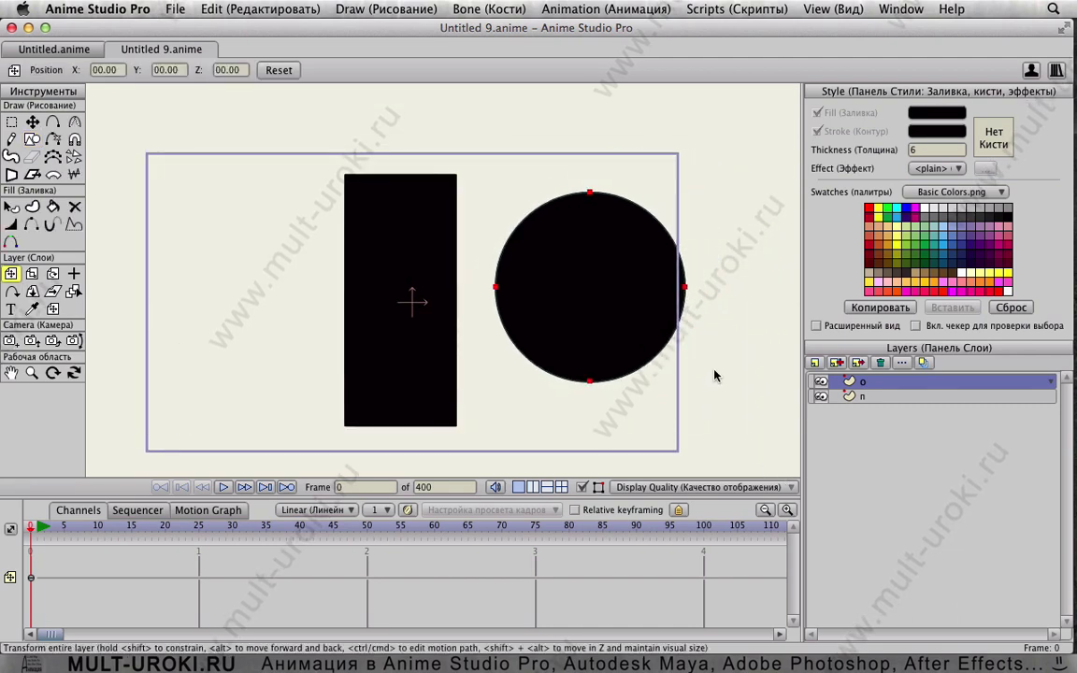
left_click_drag(617, 316, 692, 263)
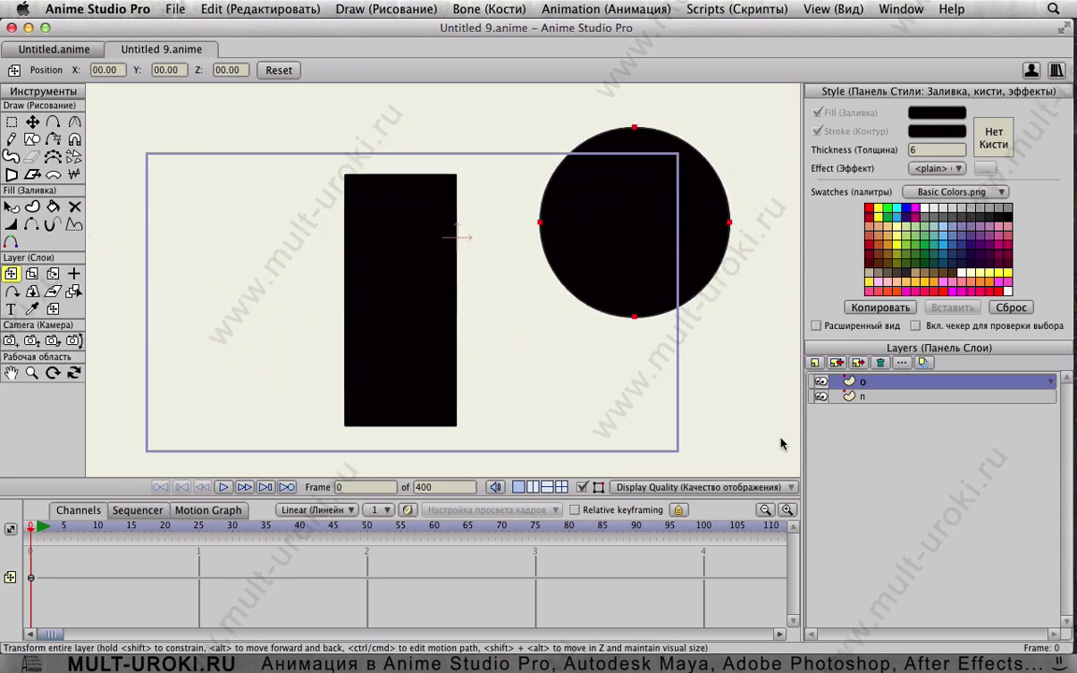
Step: Create a group layer and place the circle layer о and rectangle layer п inside it
left_click(814, 363)
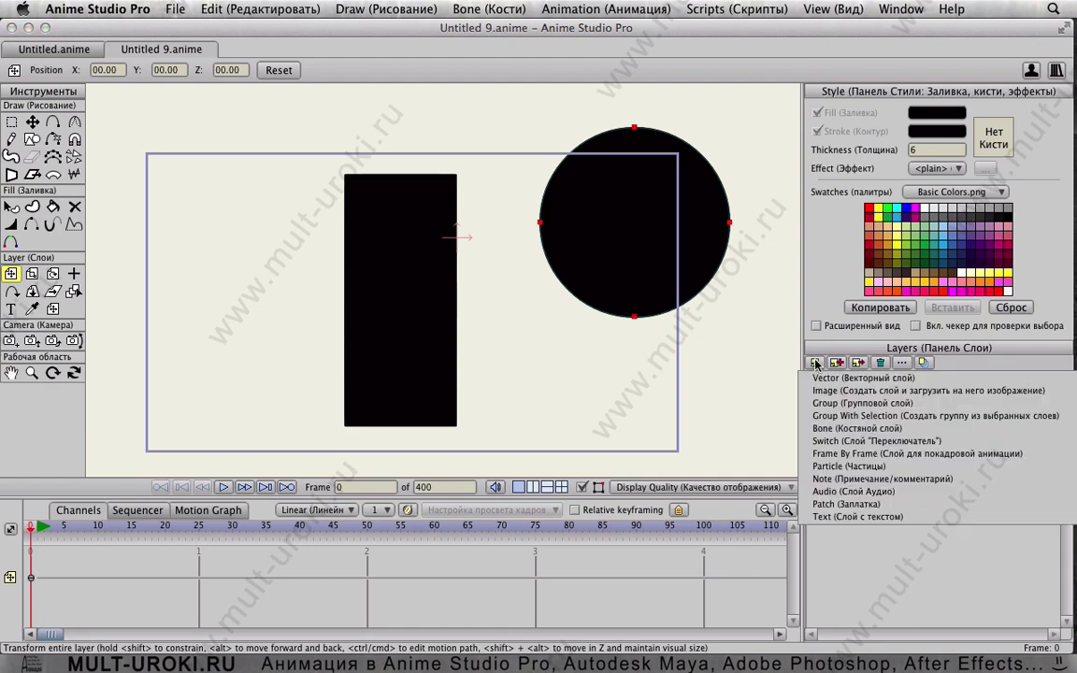
left_click(840, 404)
left_click(864, 413)
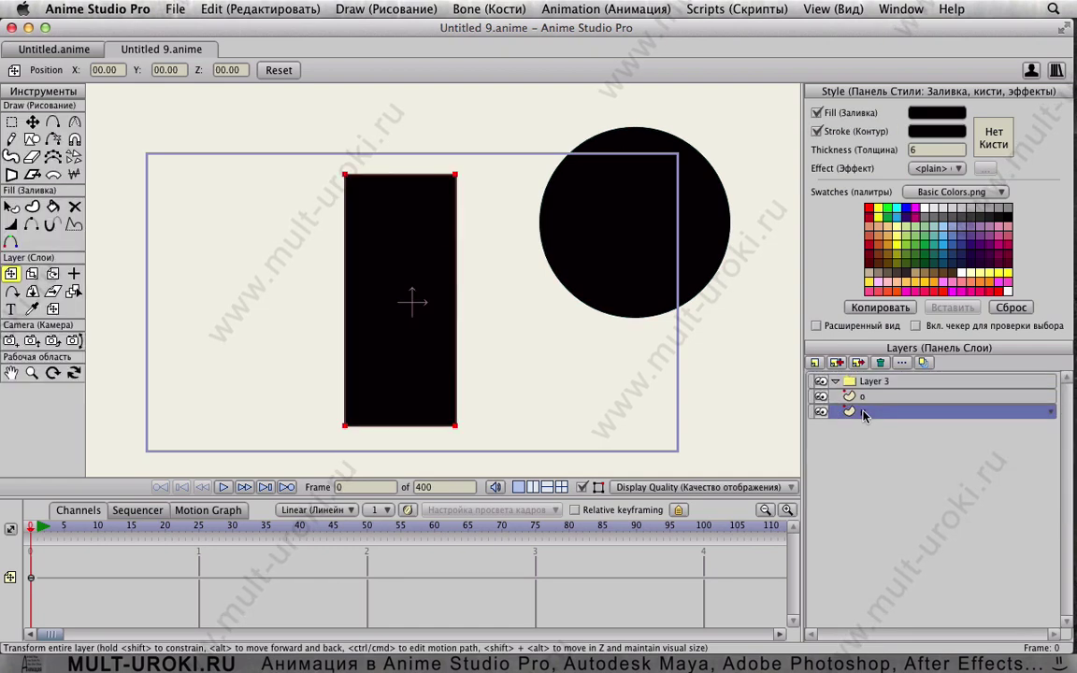
left_click(864, 397)
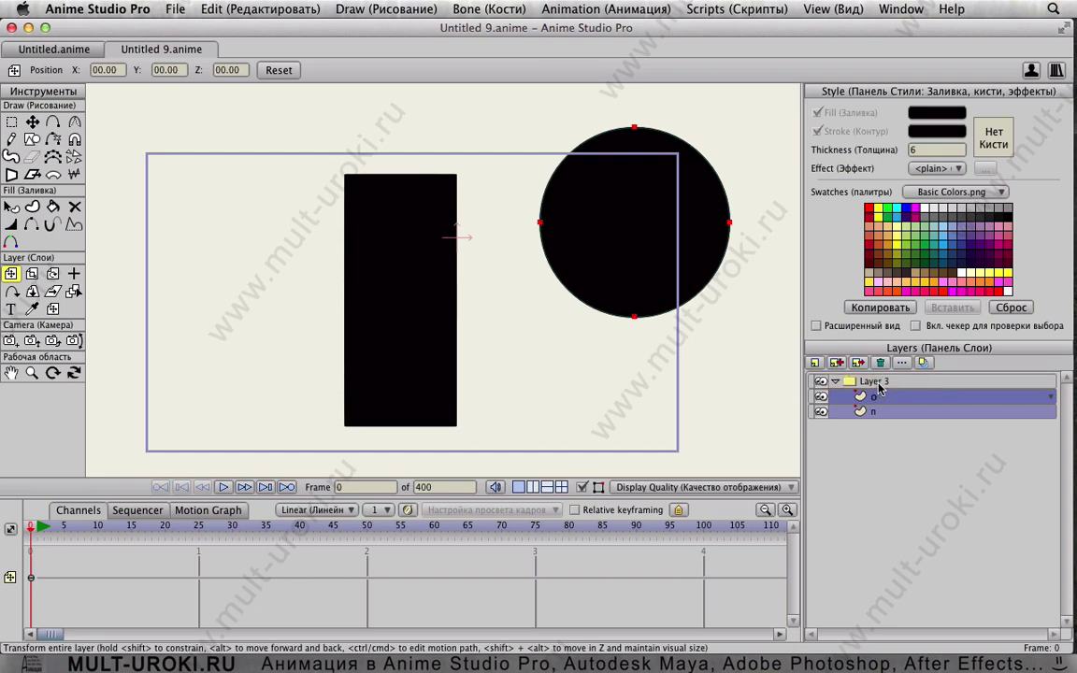
left_click(879, 384)
Step: Duplicate the rectangle layer п as an ordinary copy and delete the copy
left_click(884, 413)
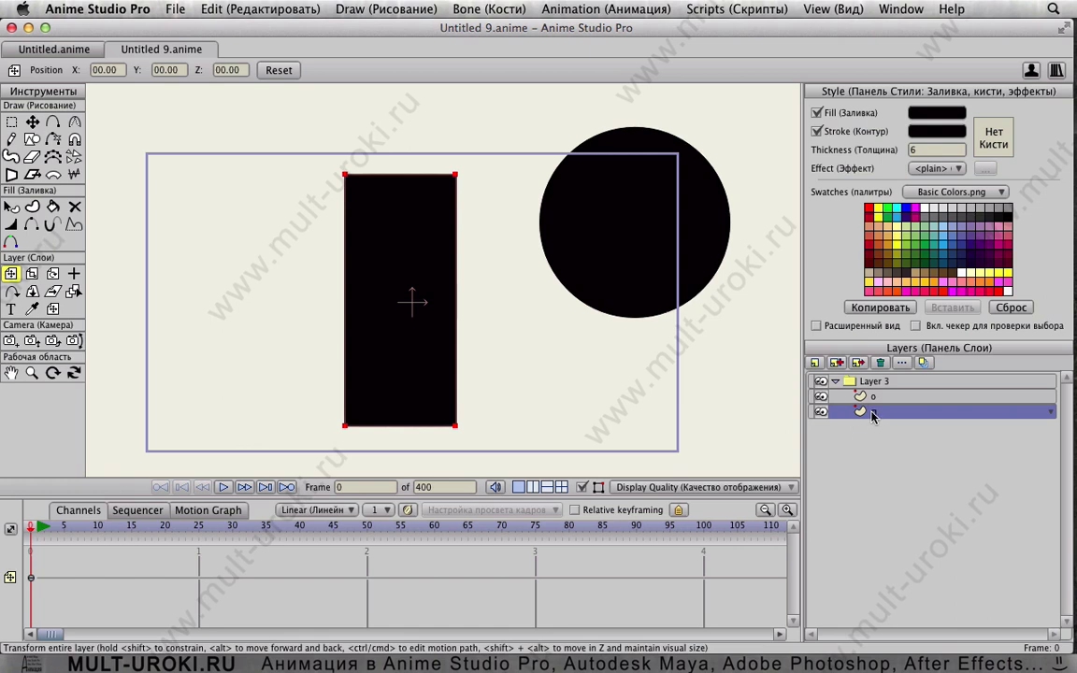
left_click(838, 363)
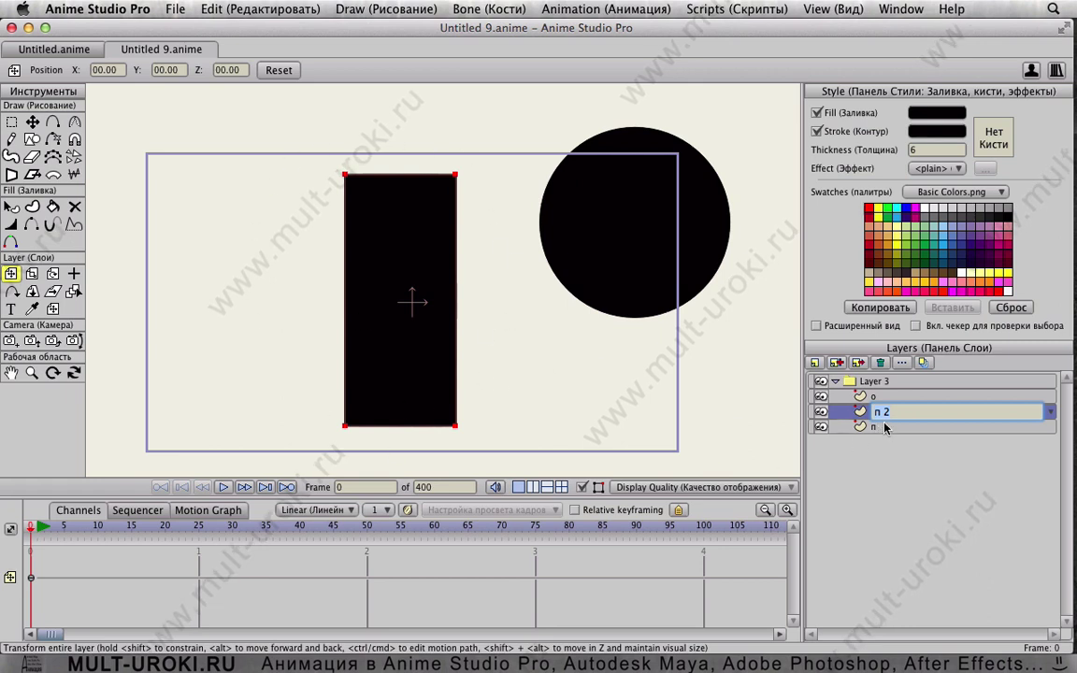
key("Return")
left_click(881, 364)
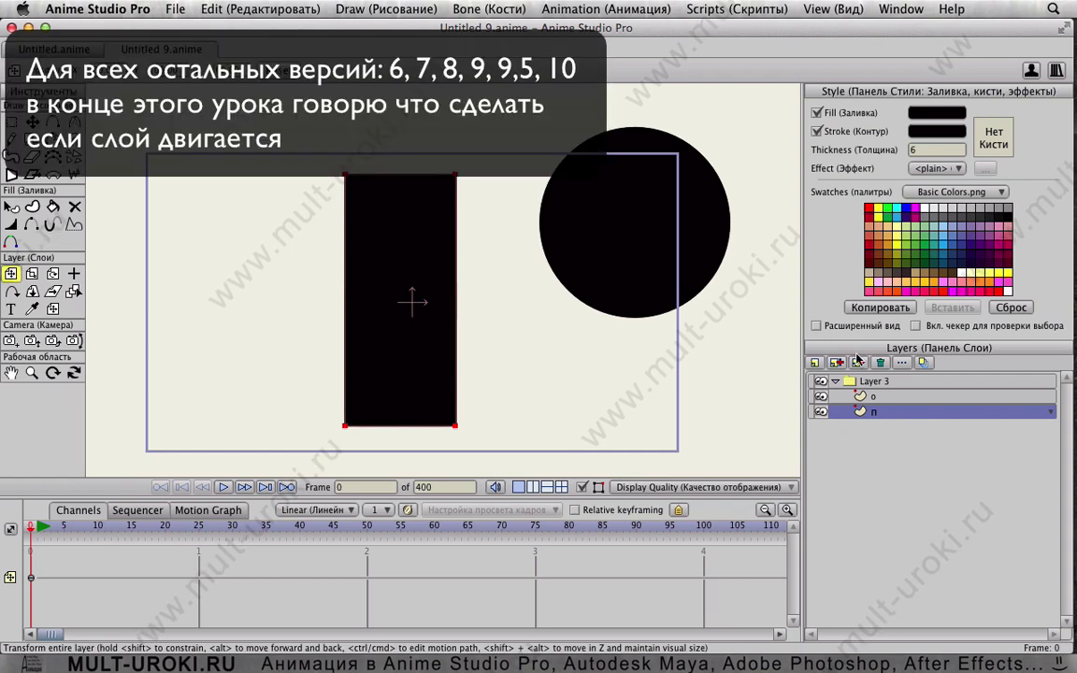
Step: Create a reference copy of rectangle layer п named п 2 and shift its points up and to the right
left_click(860, 367)
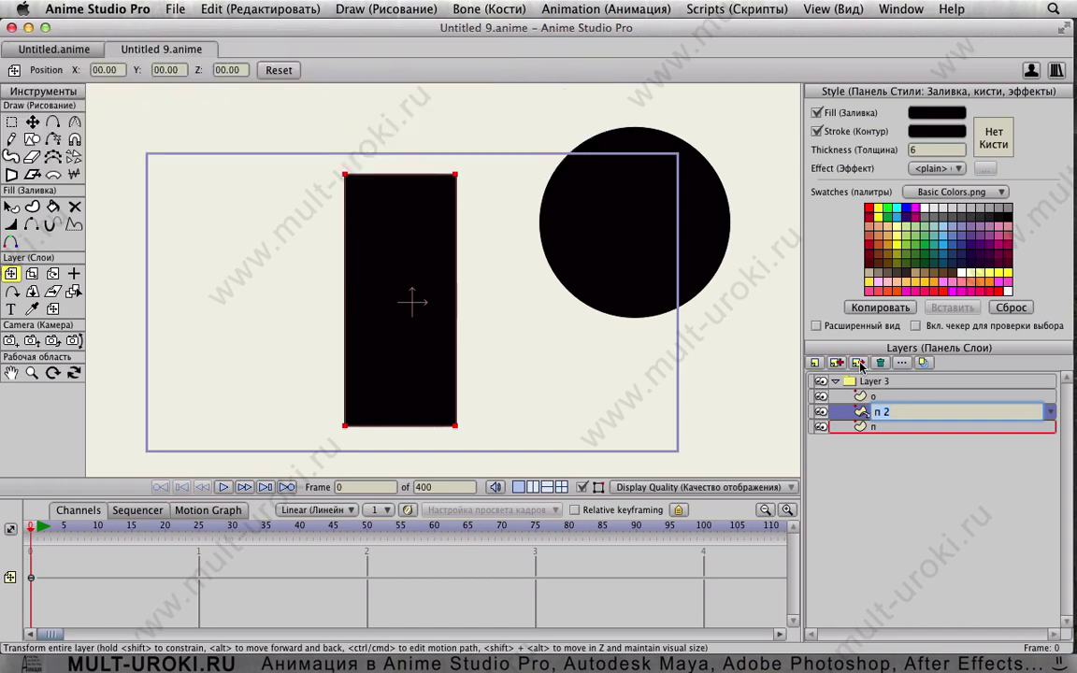
key("Return")
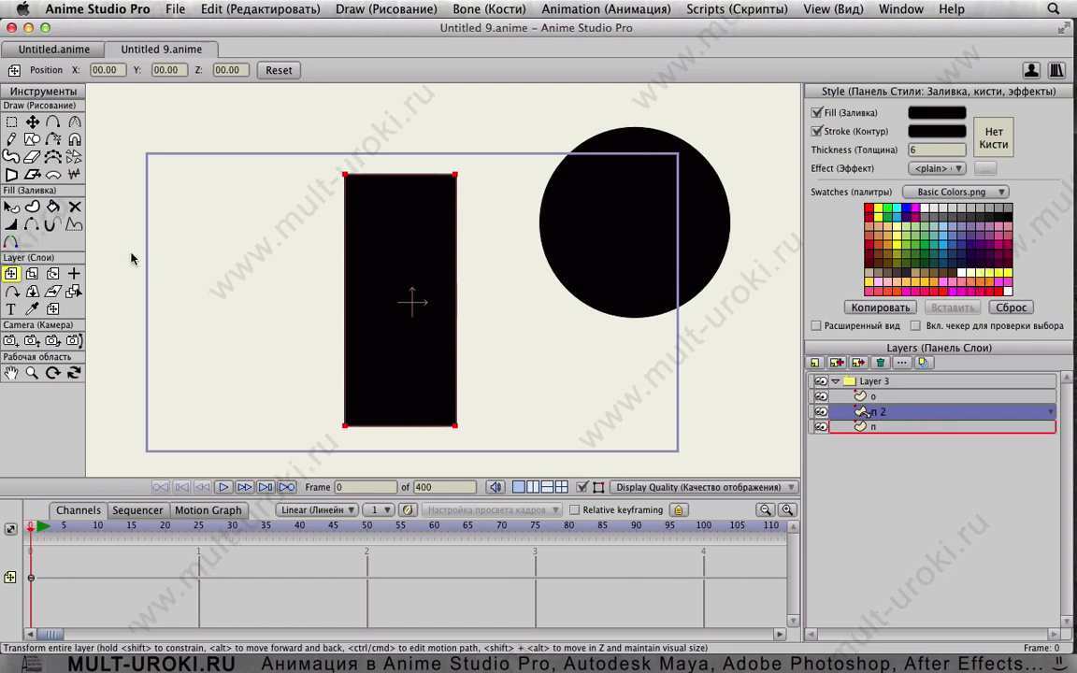
left_click(32, 123)
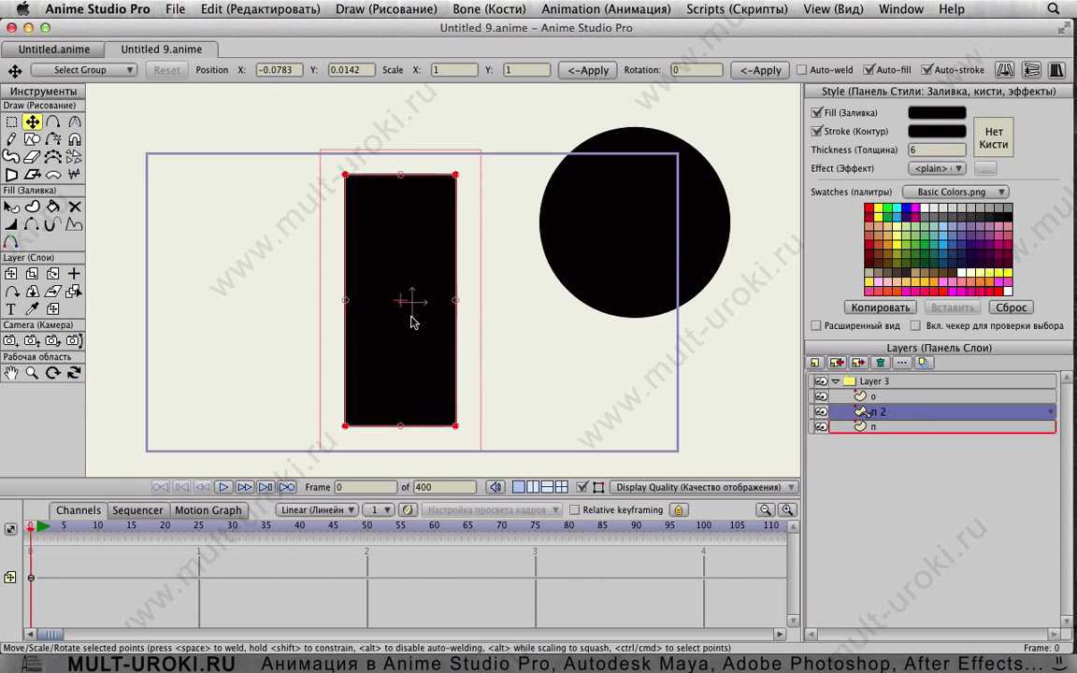
left_click_drag(411, 311, 455, 283)
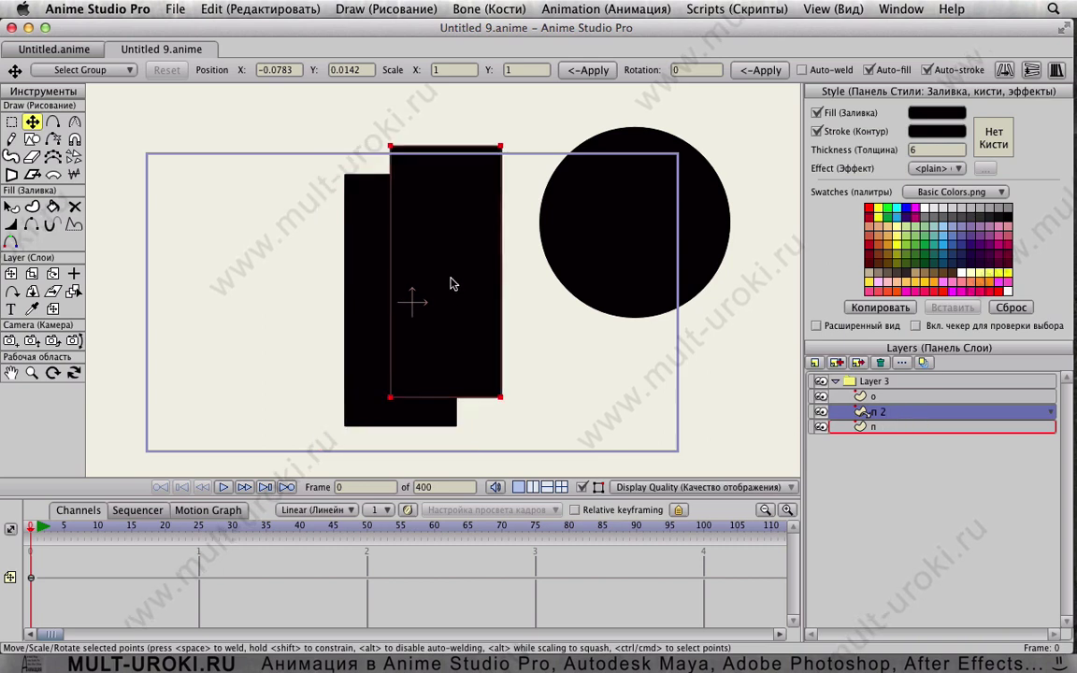
Step: At frame 1, try moving the original rectangle layer п to the left and slightly down, and undo the move
left_click(37, 527)
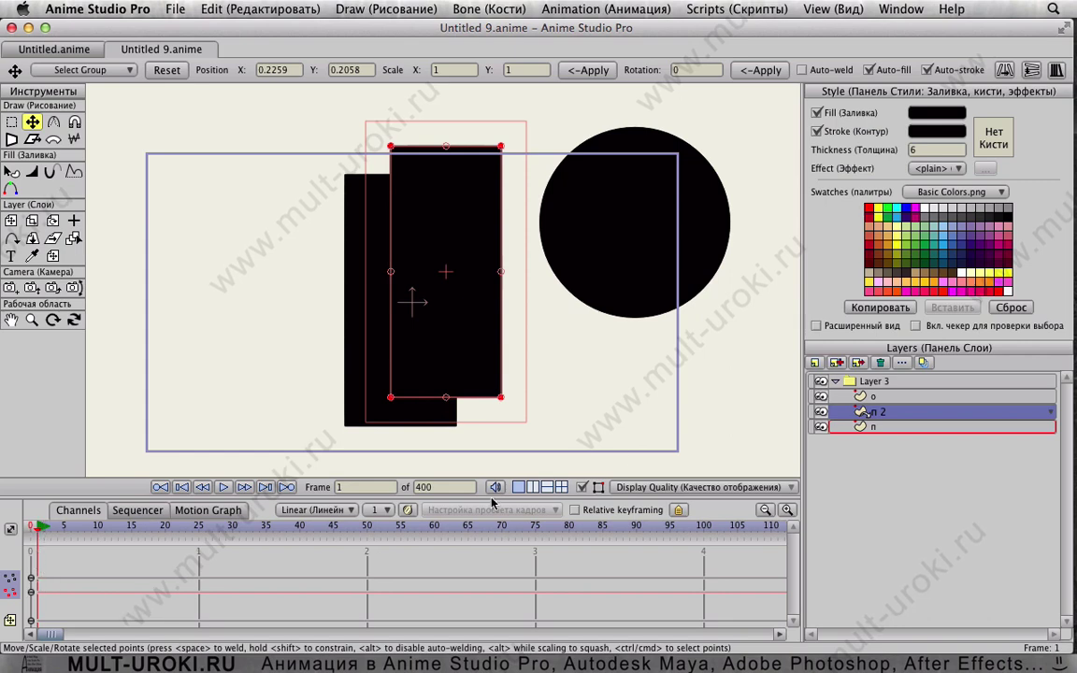
left_click(841, 429)
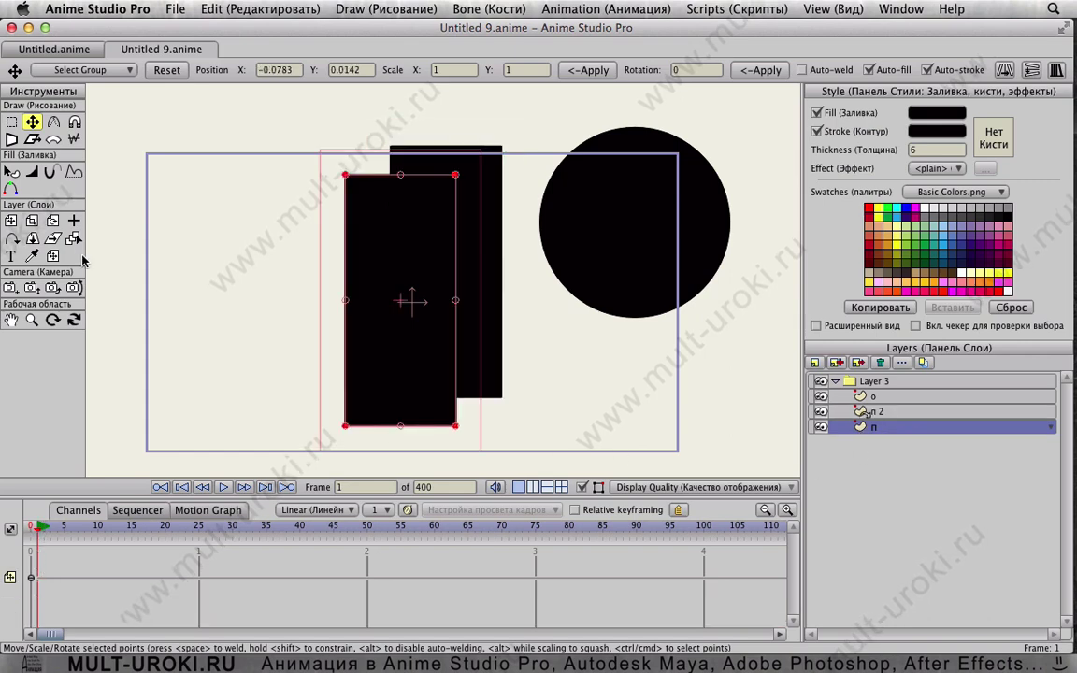
left_click(10, 221)
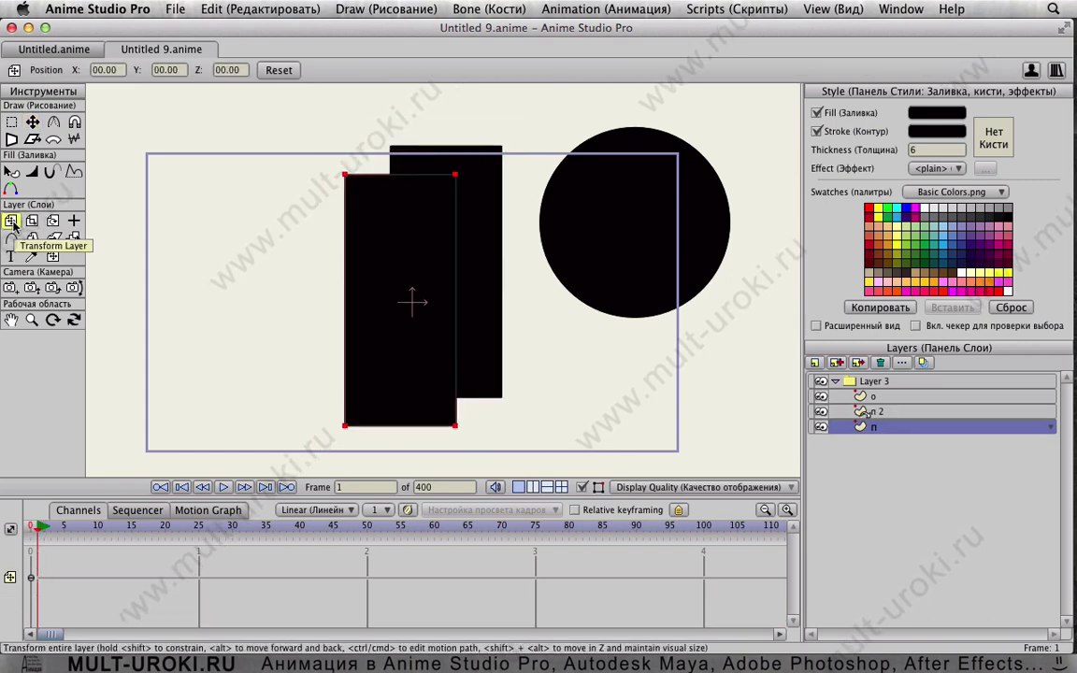
left_click_drag(401, 277, 276, 301)
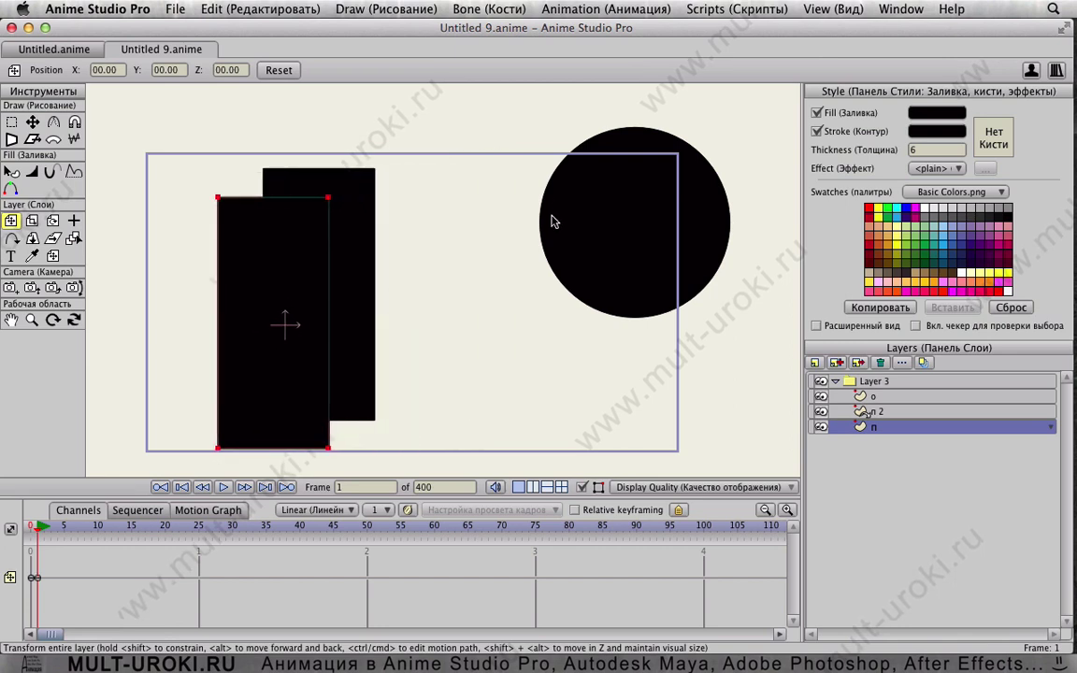
key("ctrl+z")
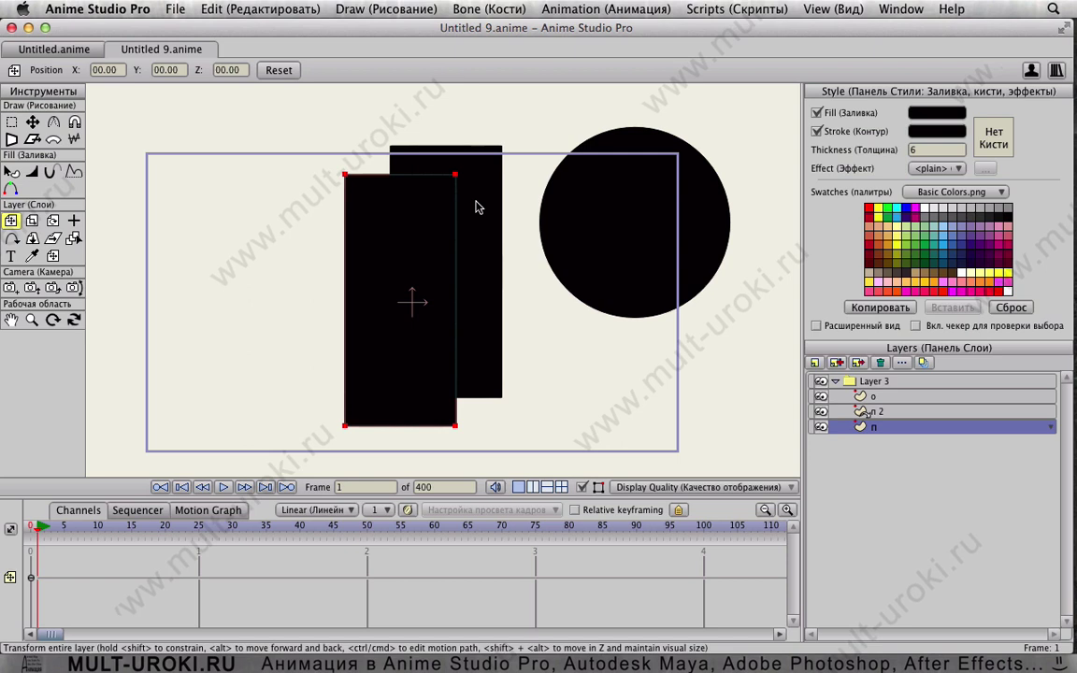
Step: Try shifting the original rectangle п down-left again at frame 1 to compare it with reference layer п 2, and undo the move
left_click(828, 412)
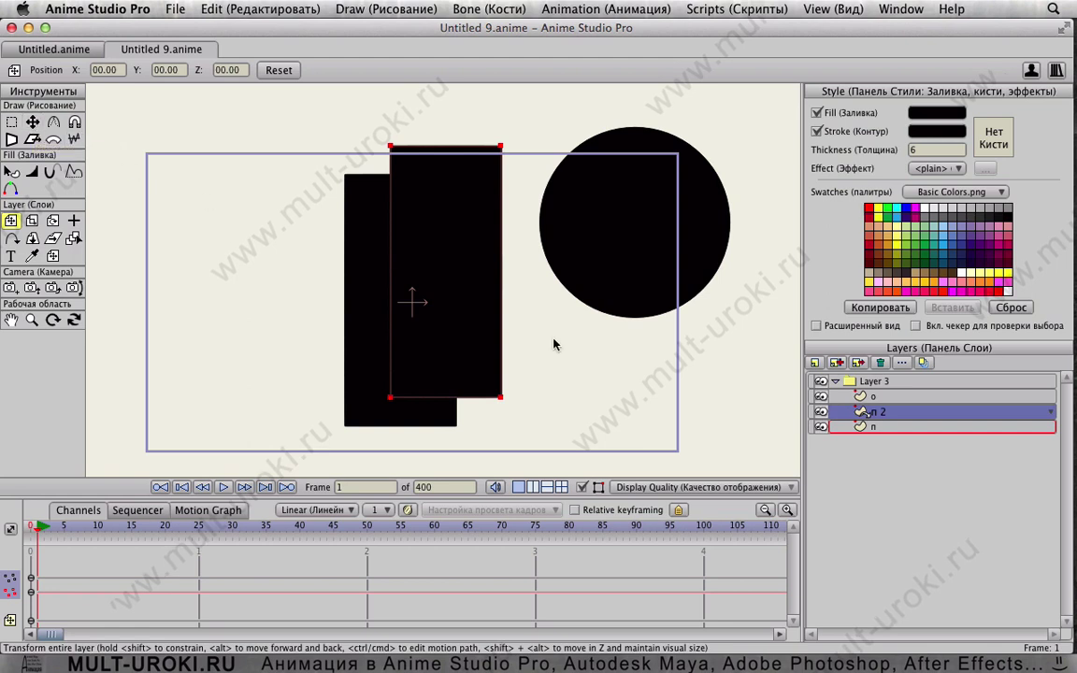
left_click(896, 425)
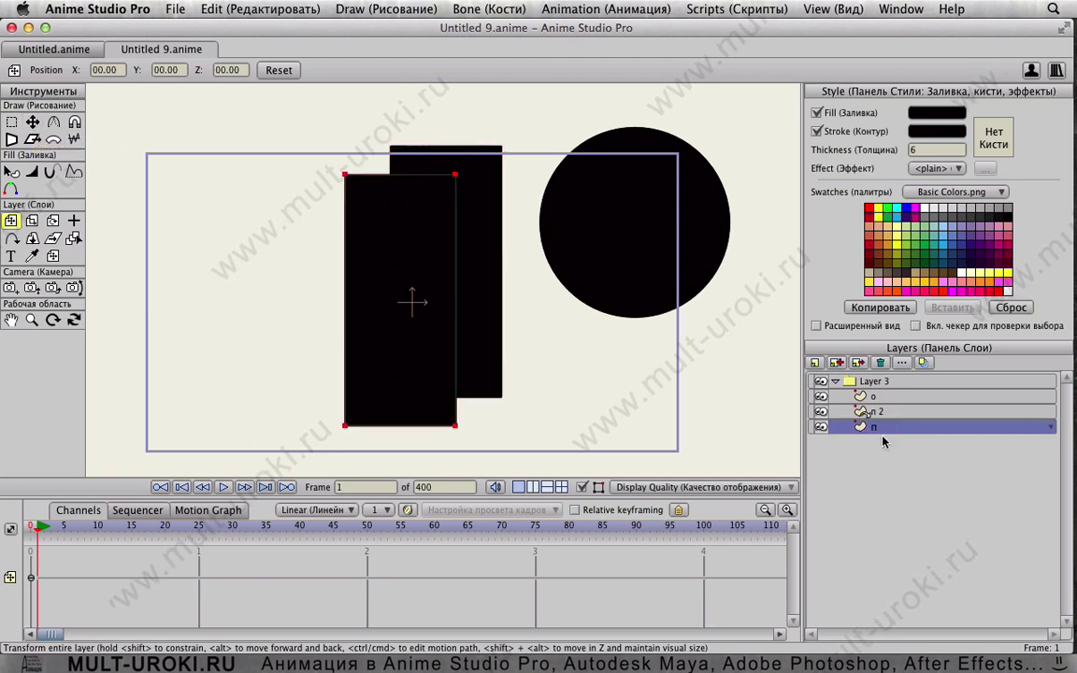
left_click_drag(411, 277, 331, 311)
left_click(32, 122)
key("super+z")
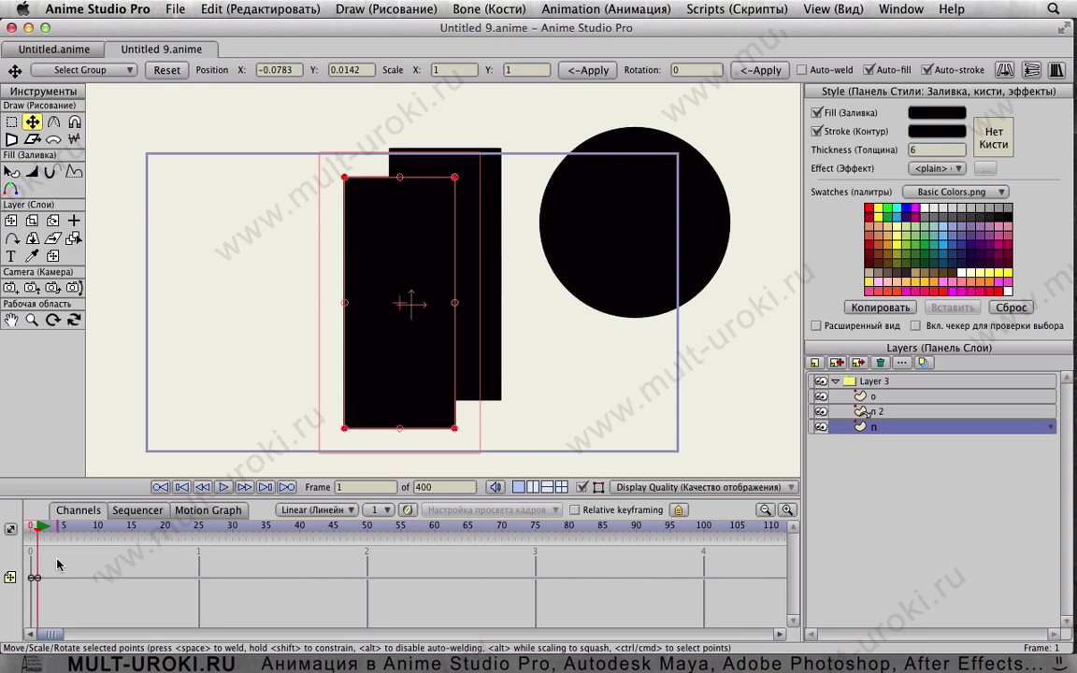
Step: Return to frame 0, delete the shifted reference layer п 2, and create a fresh reference copy of rectangle layer п
left_click(30, 529)
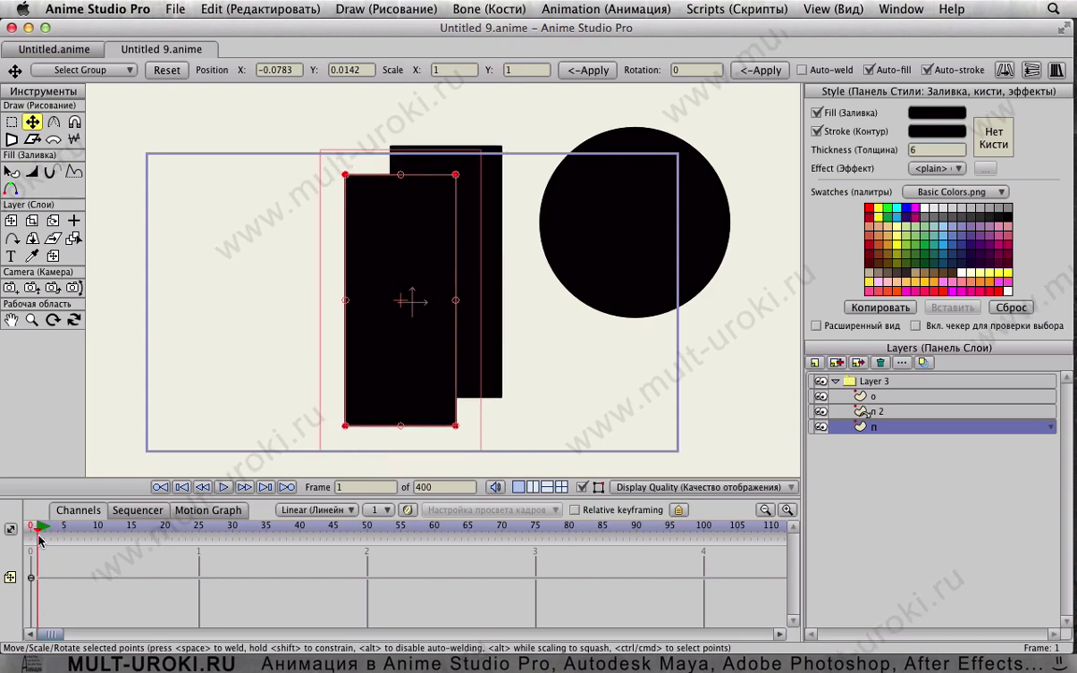
left_click(879, 412)
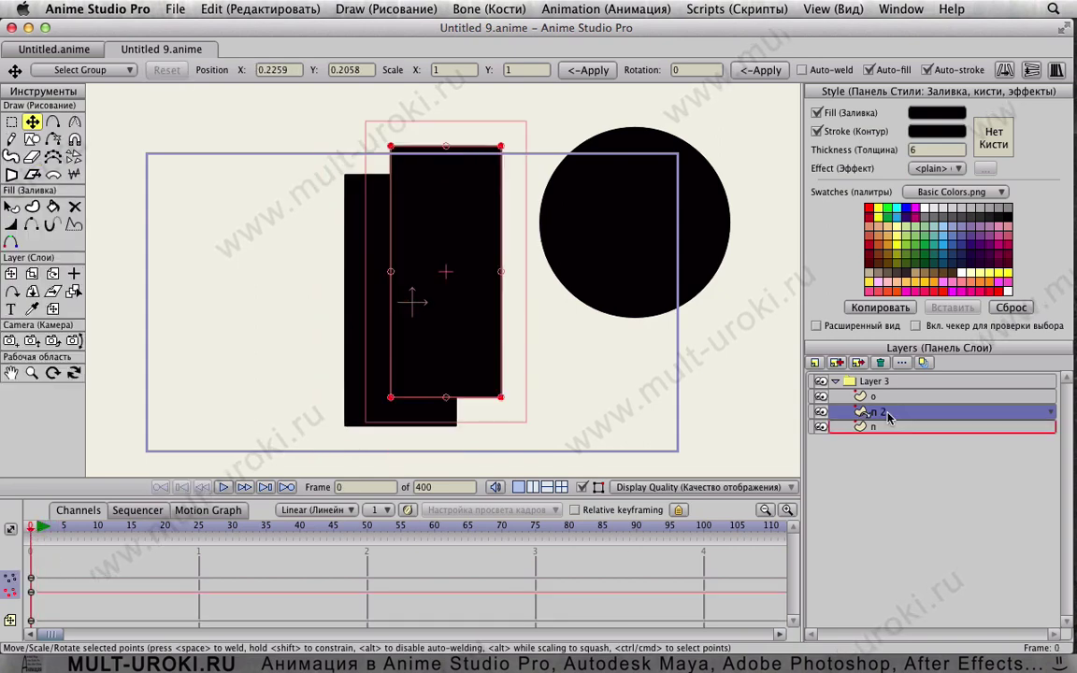
left_click(880, 363)
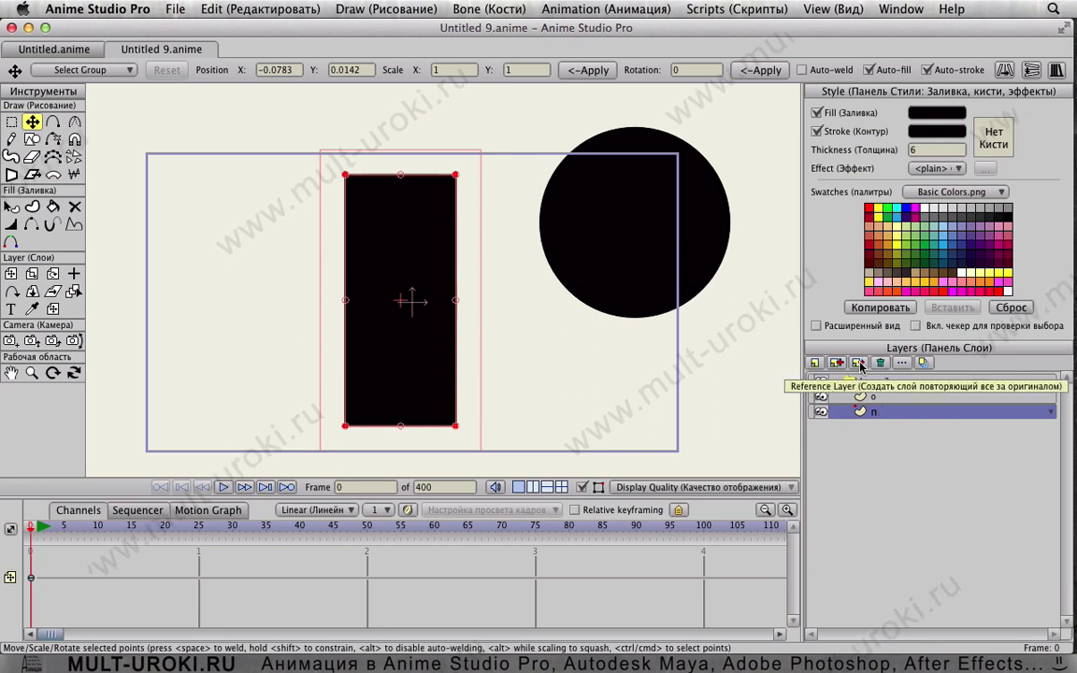
left_click(860, 363)
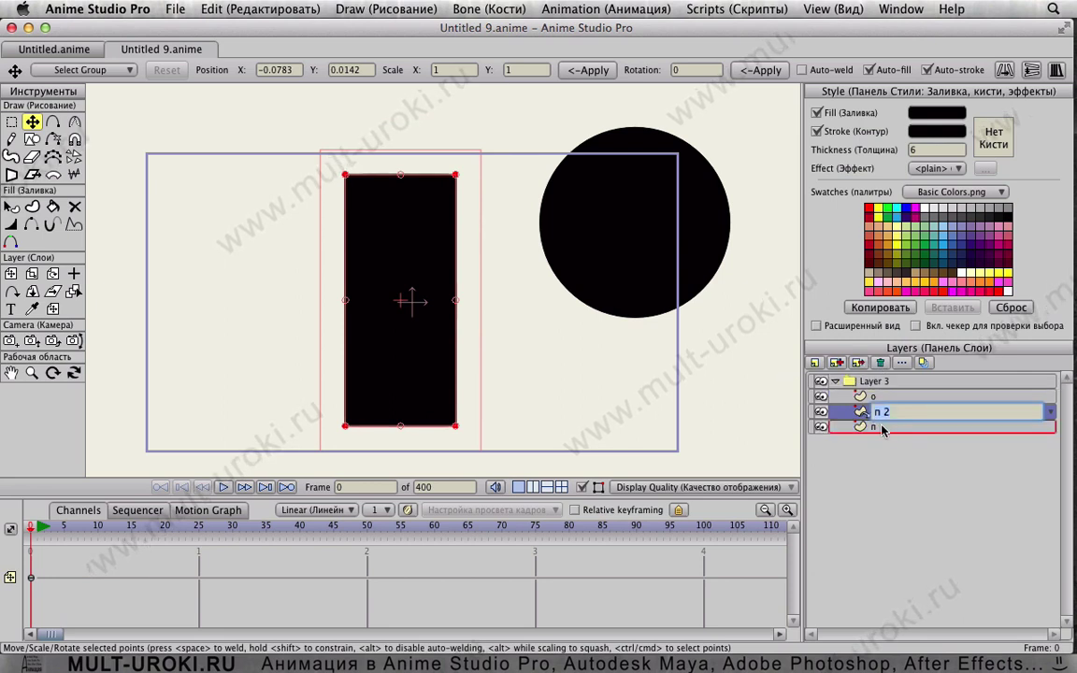
left_click(888, 417)
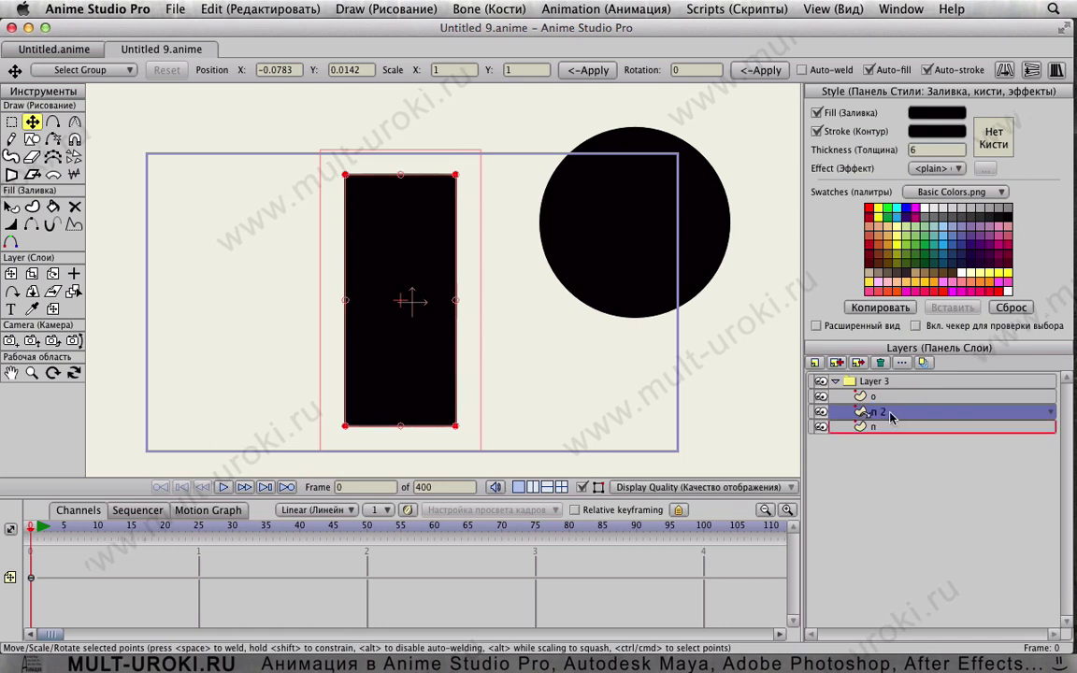
key("Down")
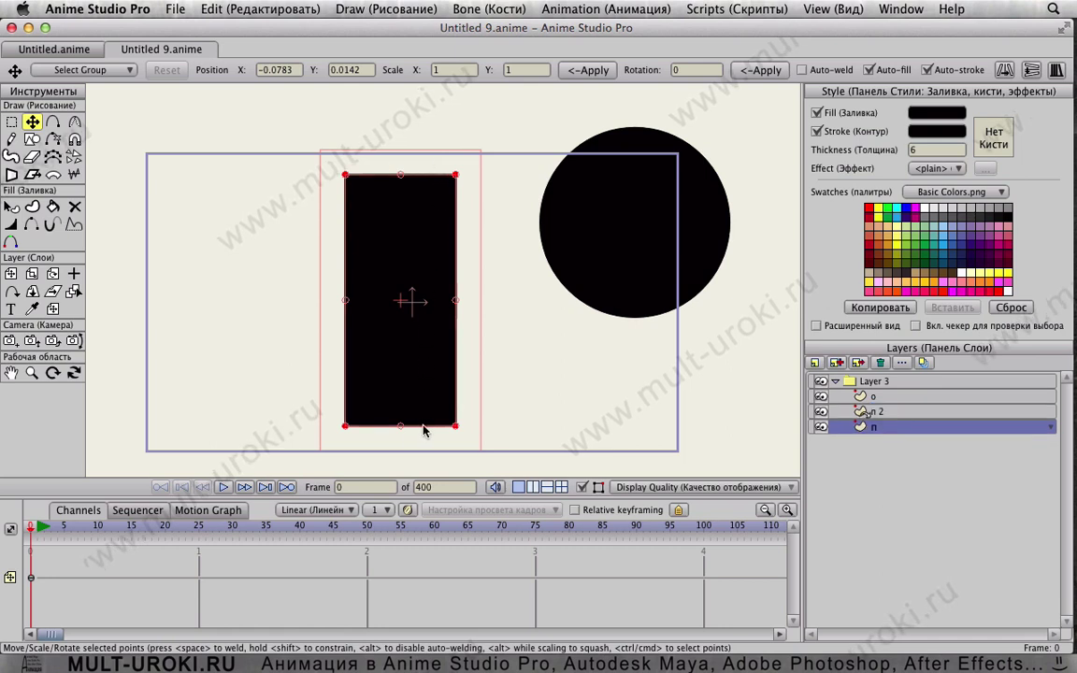
Step: Set the fill colour of the rectangle on reference layer п 2 to white (FFFFFF)
left_click(881, 413)
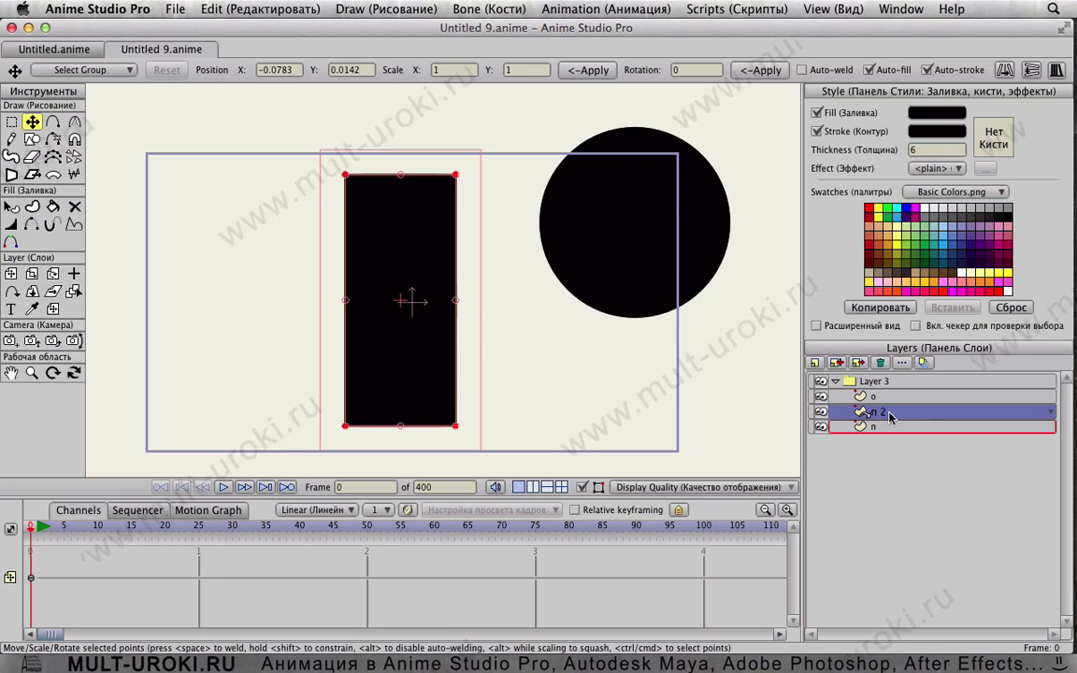
left_click(11, 207)
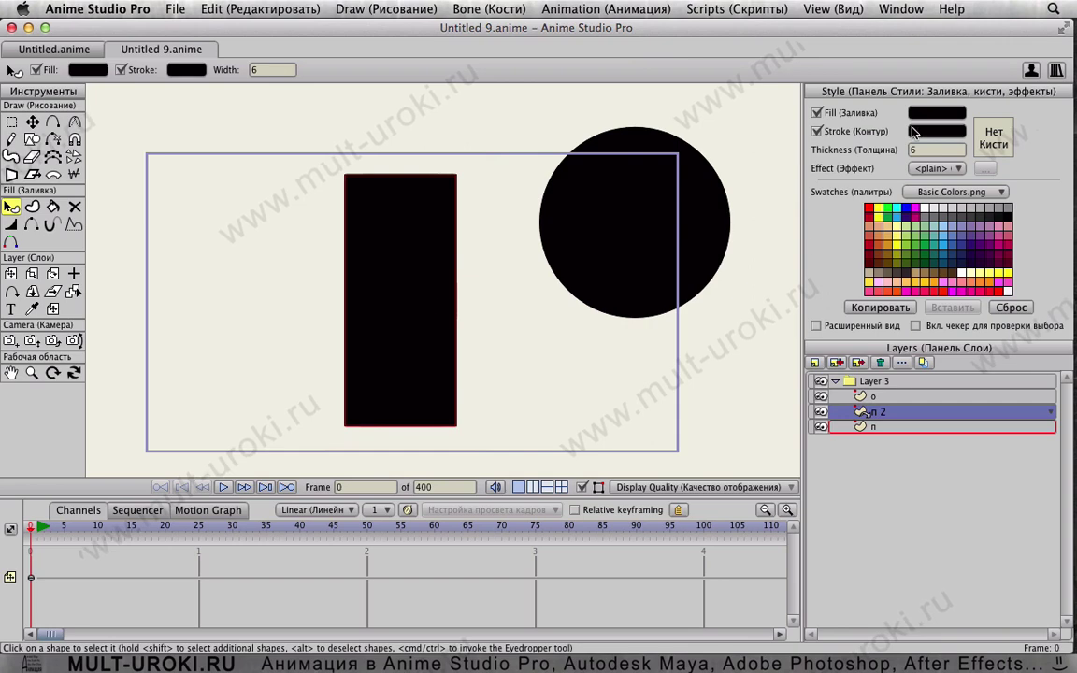
left_click(938, 113)
left_click_drag(265, 462, 138, 361)
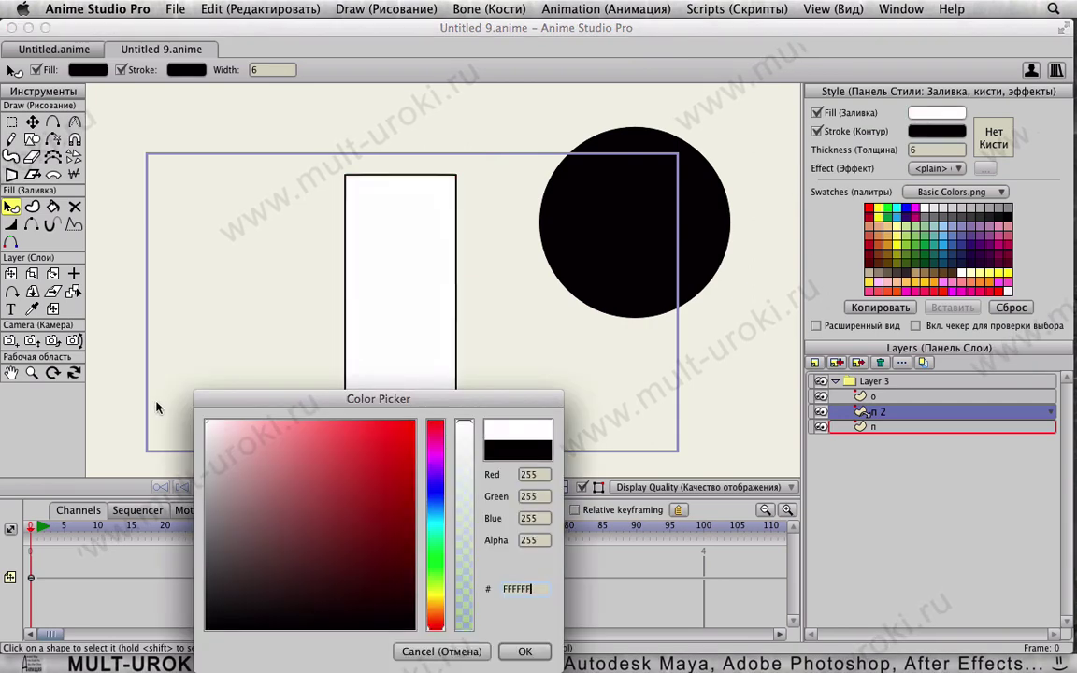
left_click(541, 651)
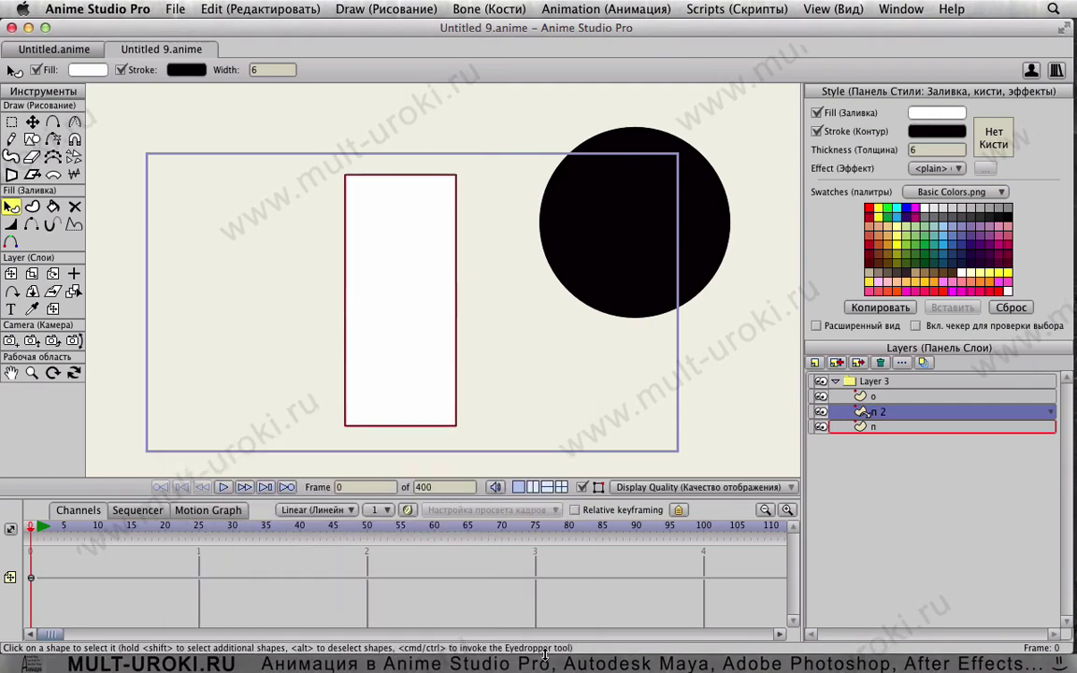
Step: Set the stroke colour of the п 2 rectangle to near-white (FAFAFA) and render a preview of the frame
left_click(928, 137)
left_click_drag(373, 422, 153, 416)
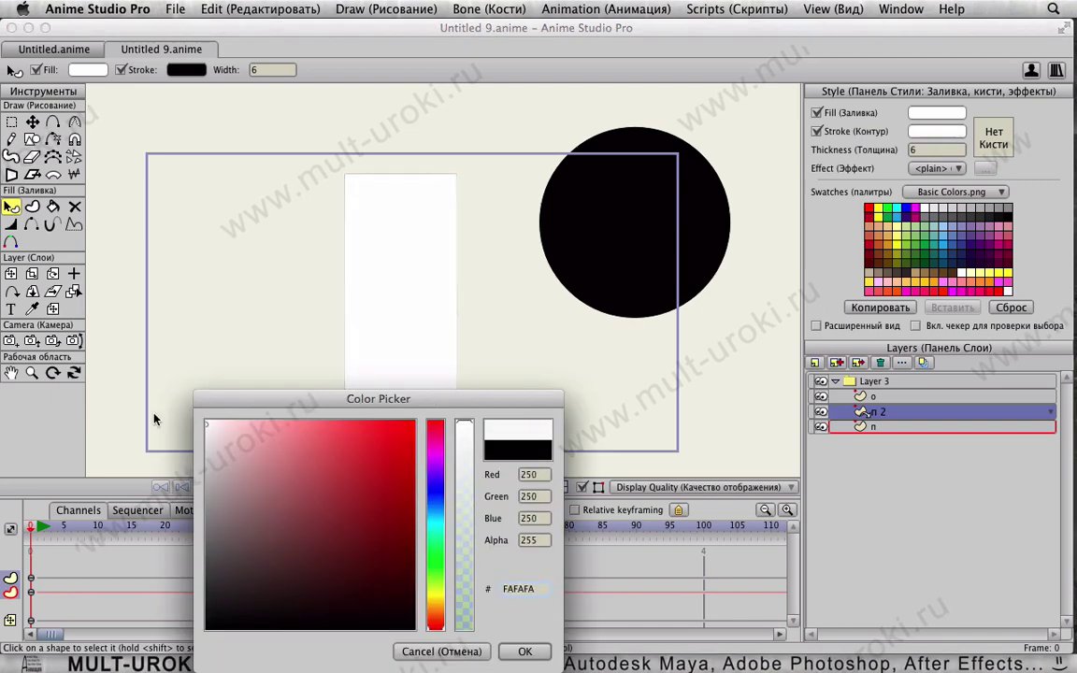
left_click(525, 651)
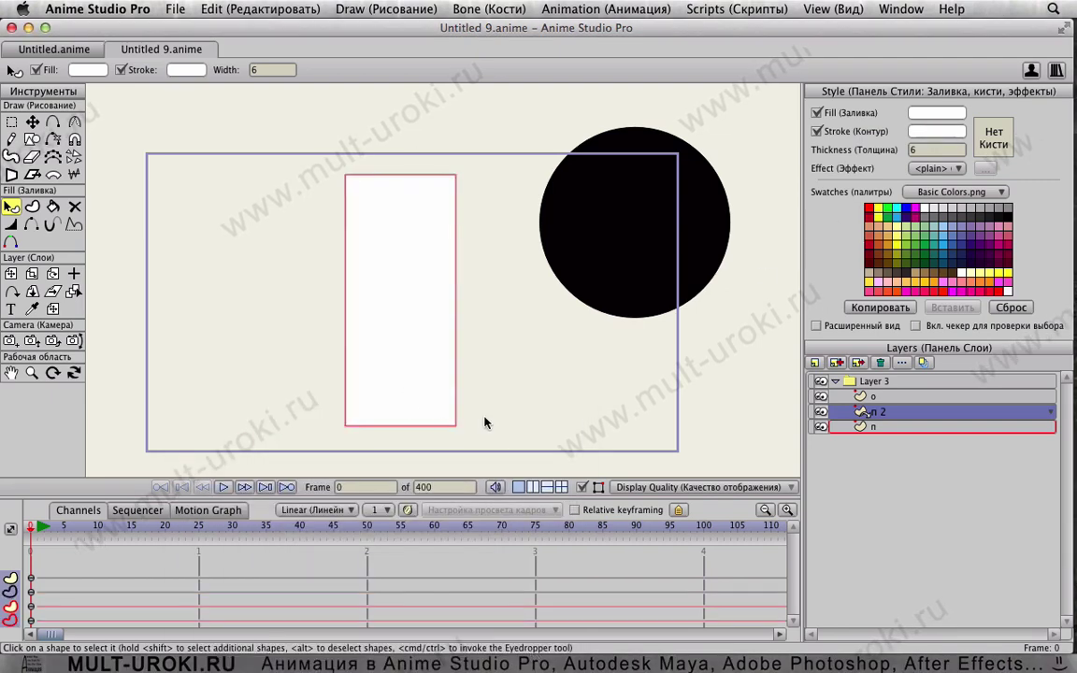
key("ctrl+r")
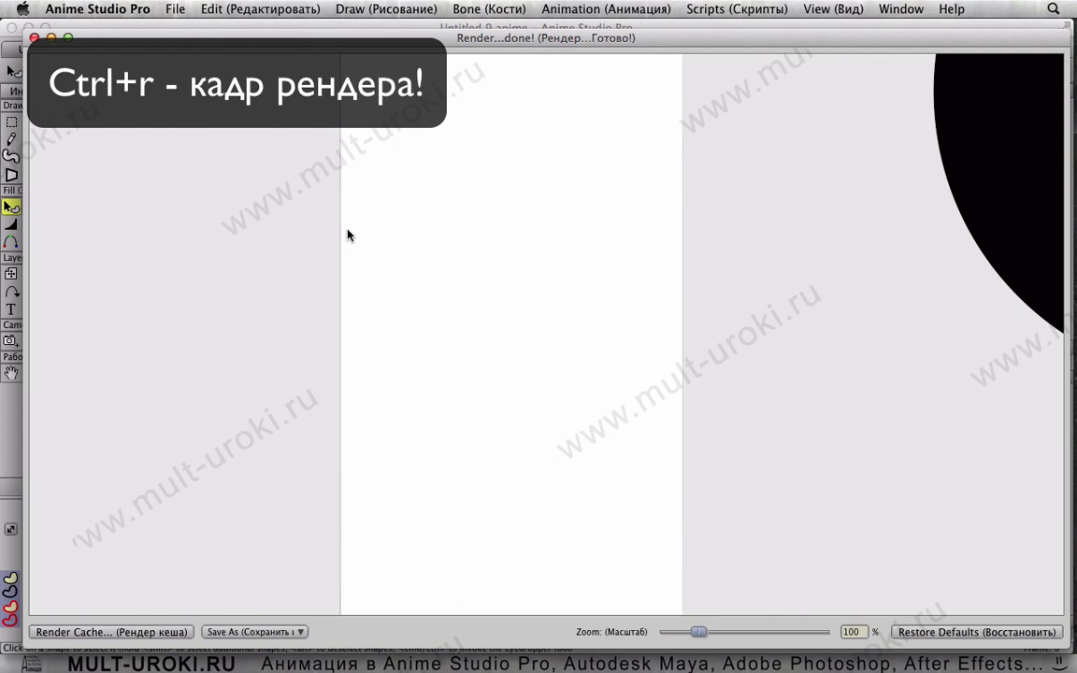
left_click(34, 38)
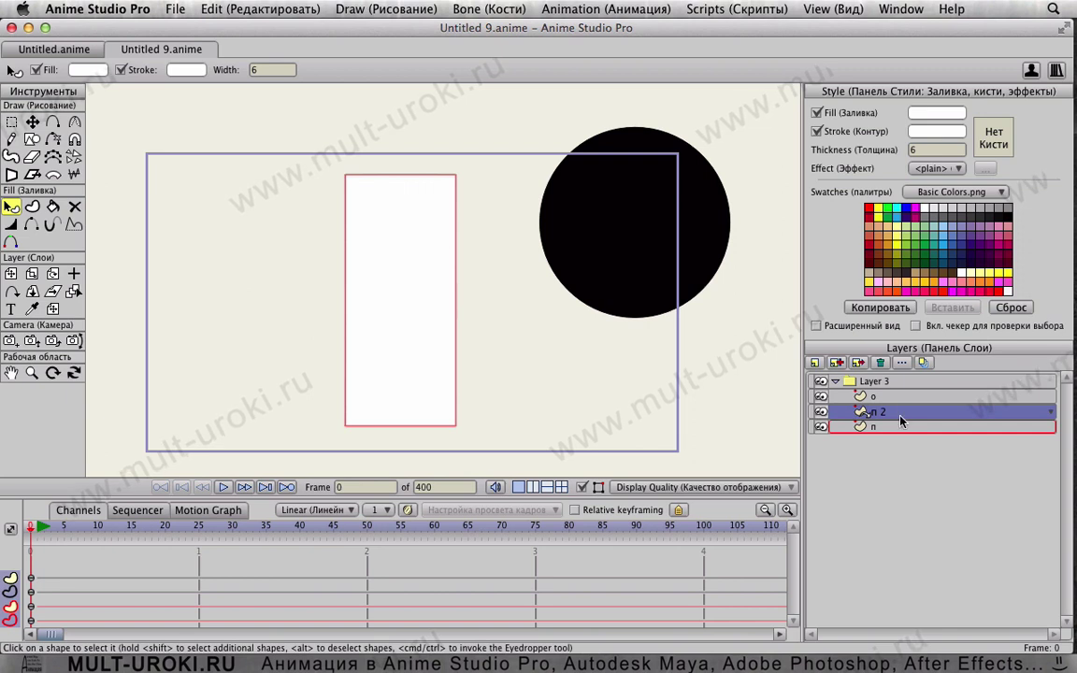
Step: Set the origin of circle layer о at the circle's centre, at about X 1.20, Y 0.12
left_click(31, 273)
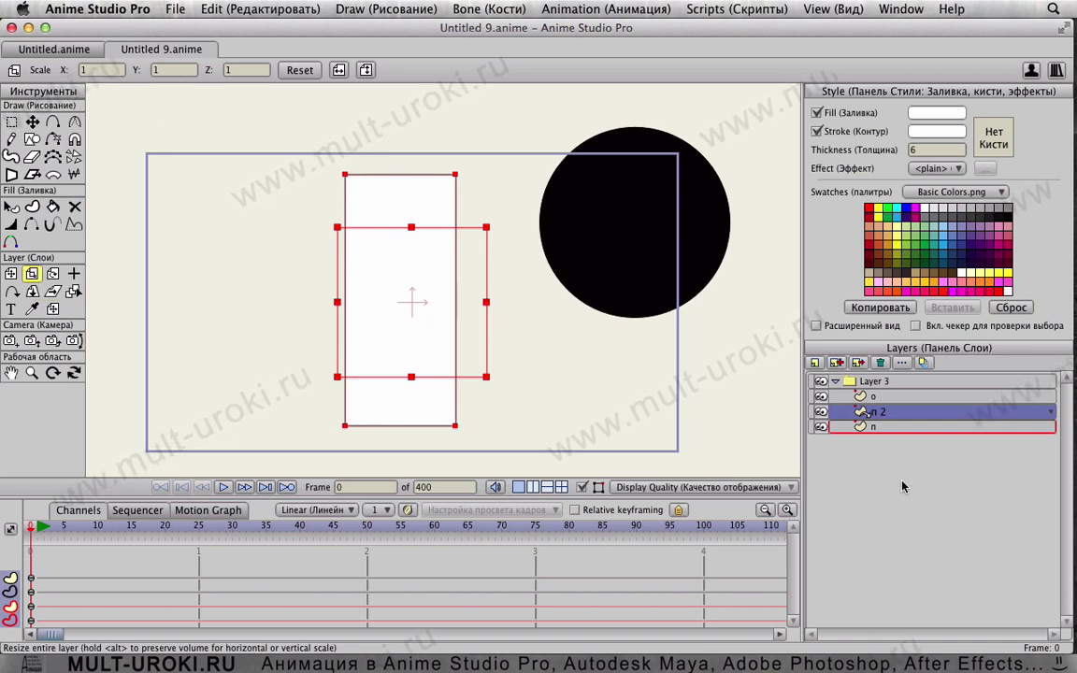
left_click(870, 427)
left_click(875, 397)
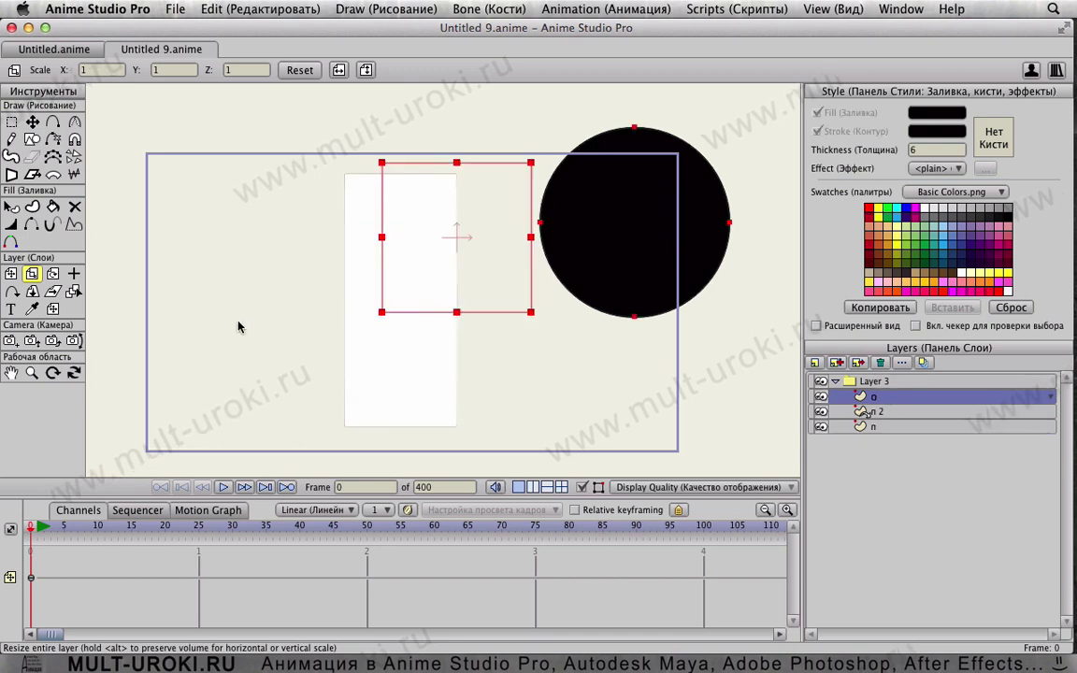
left_click(74, 273)
left_click(636, 220)
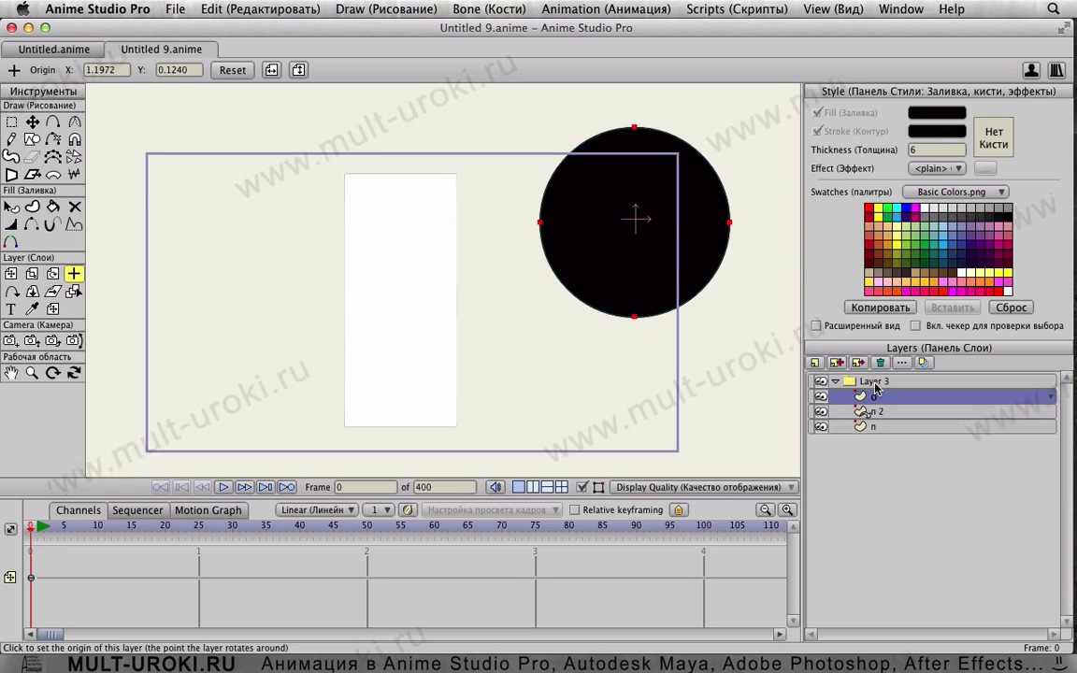
Step: Set the group mask of Layer 3 to Hide all
left_click(875, 382)
double_click(875, 382)
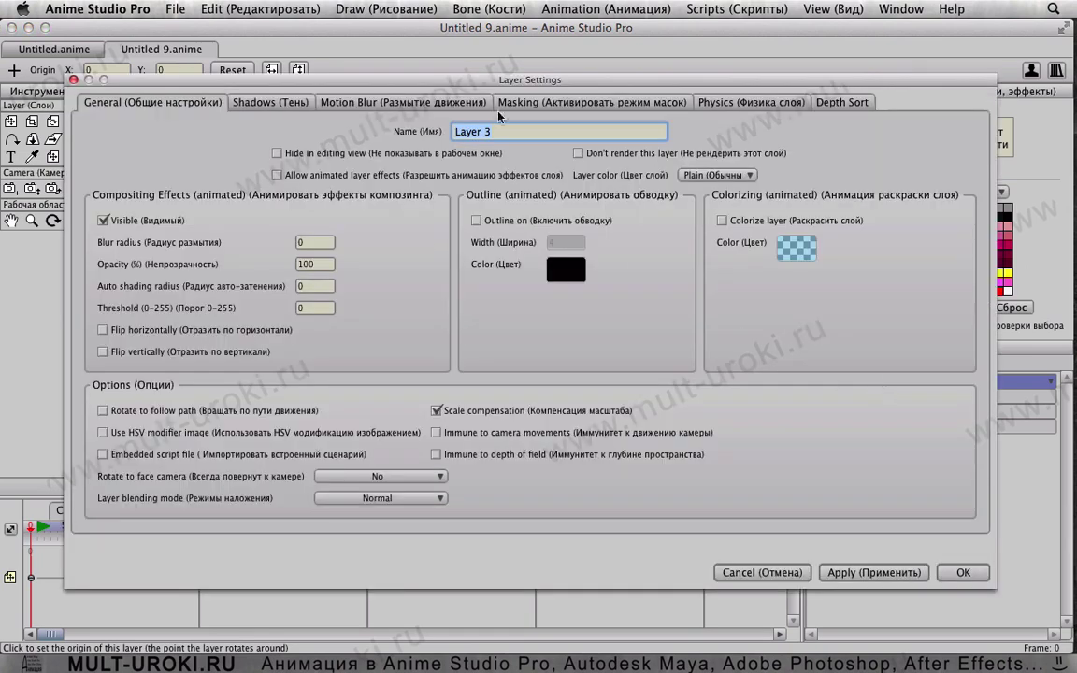
left_click(546, 103)
left_click(269, 198)
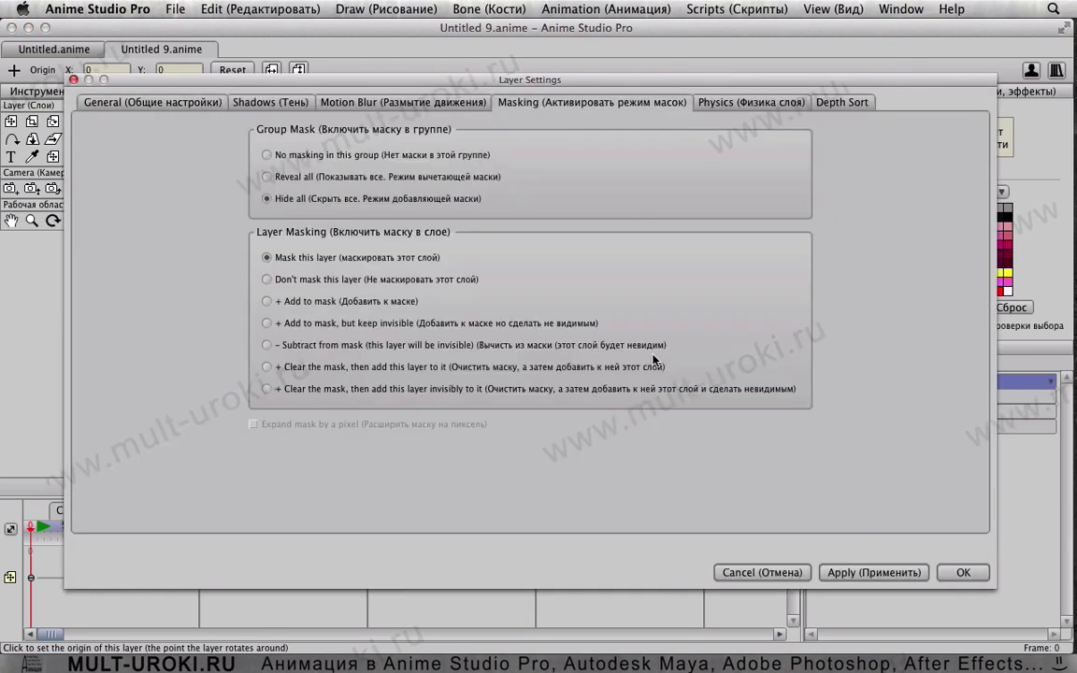
left_click(958, 572)
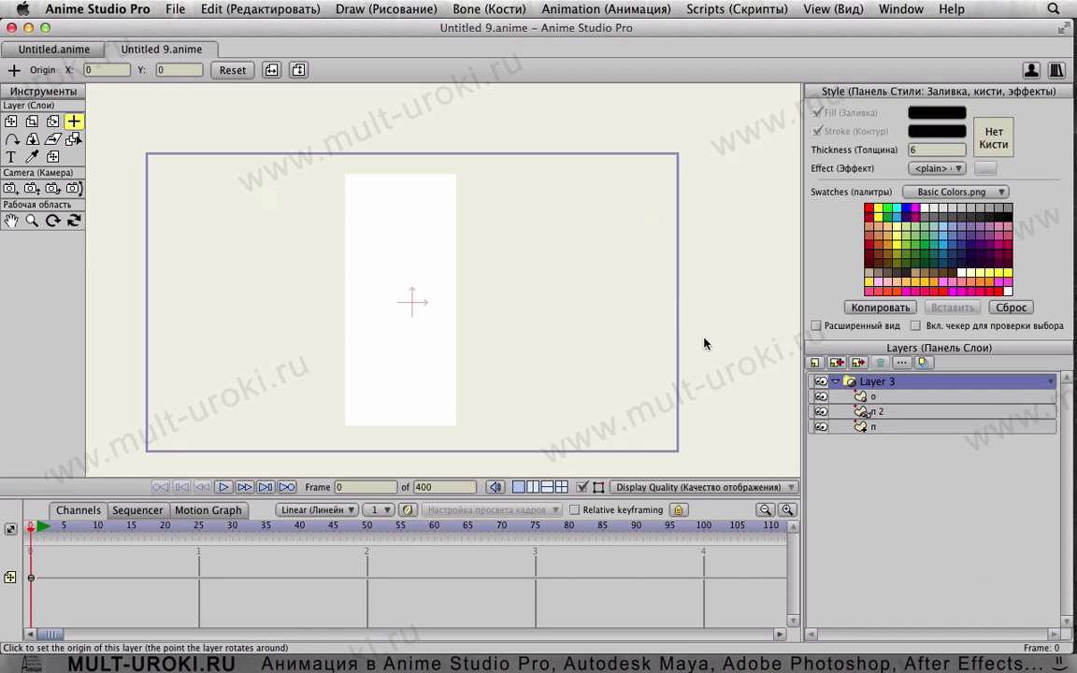
Step: Examine the layer masking modes of layers о, п 2 and п, cancelling out of each layer's settings
left_click(890, 427)
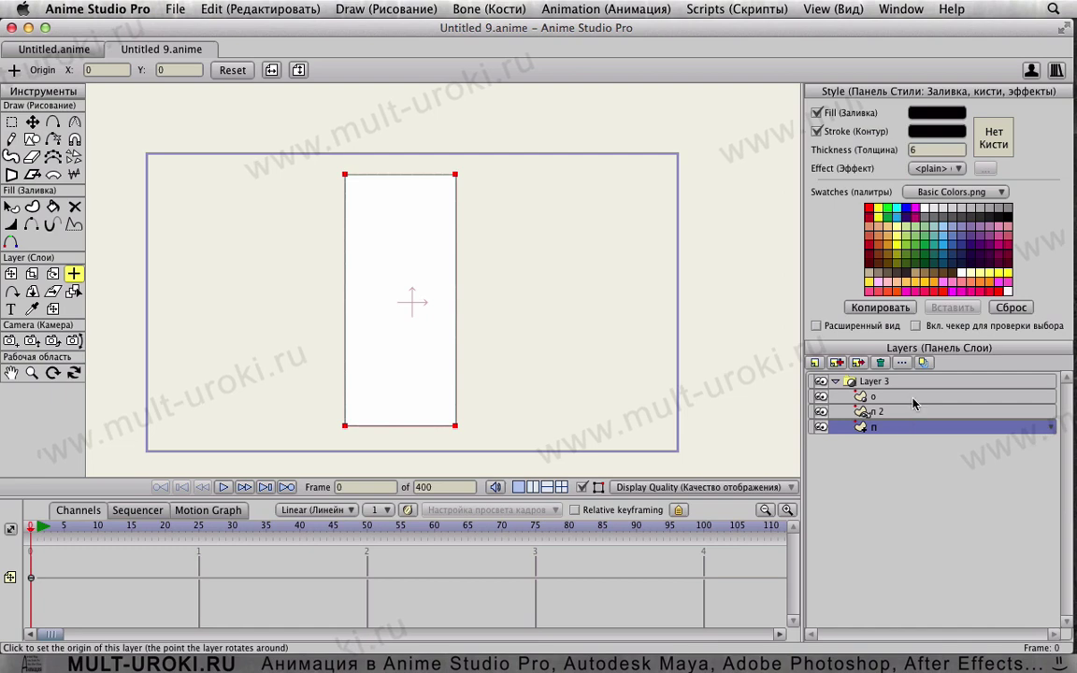
double_click(914, 397)
left_click(524, 101)
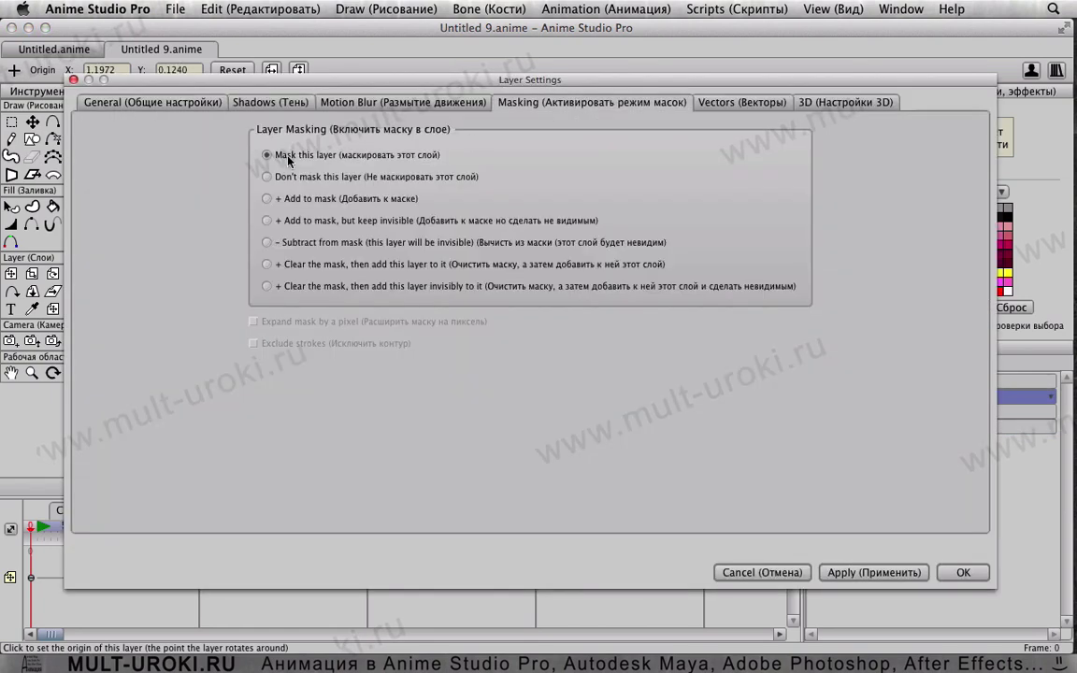
left_click(762, 572)
double_click(914, 412)
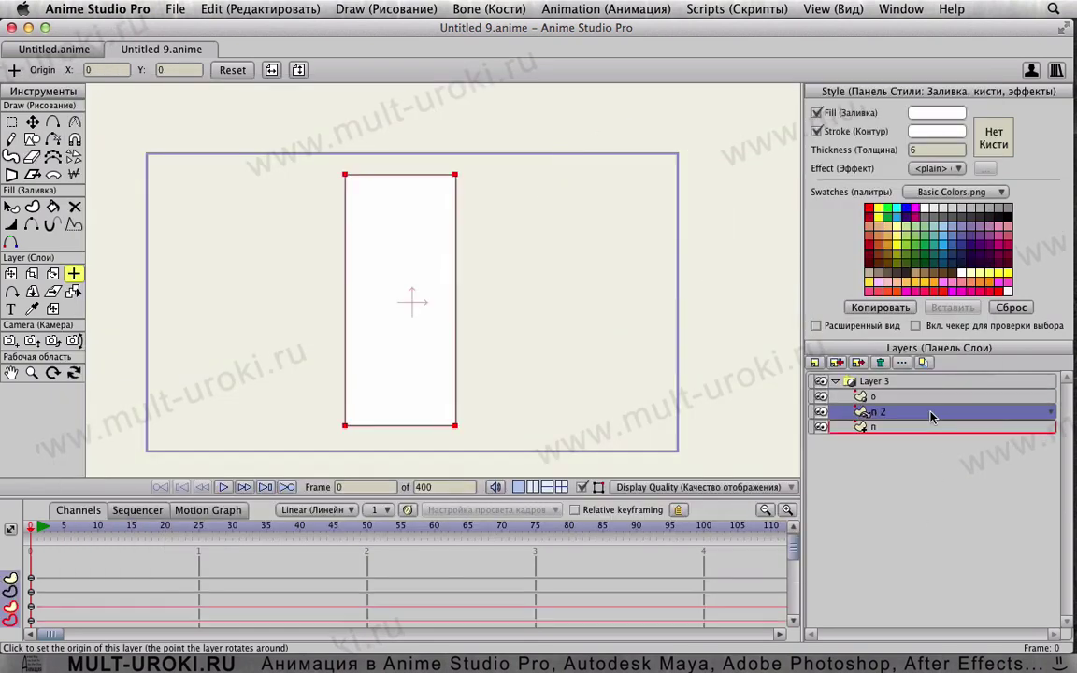
left_click(578, 100)
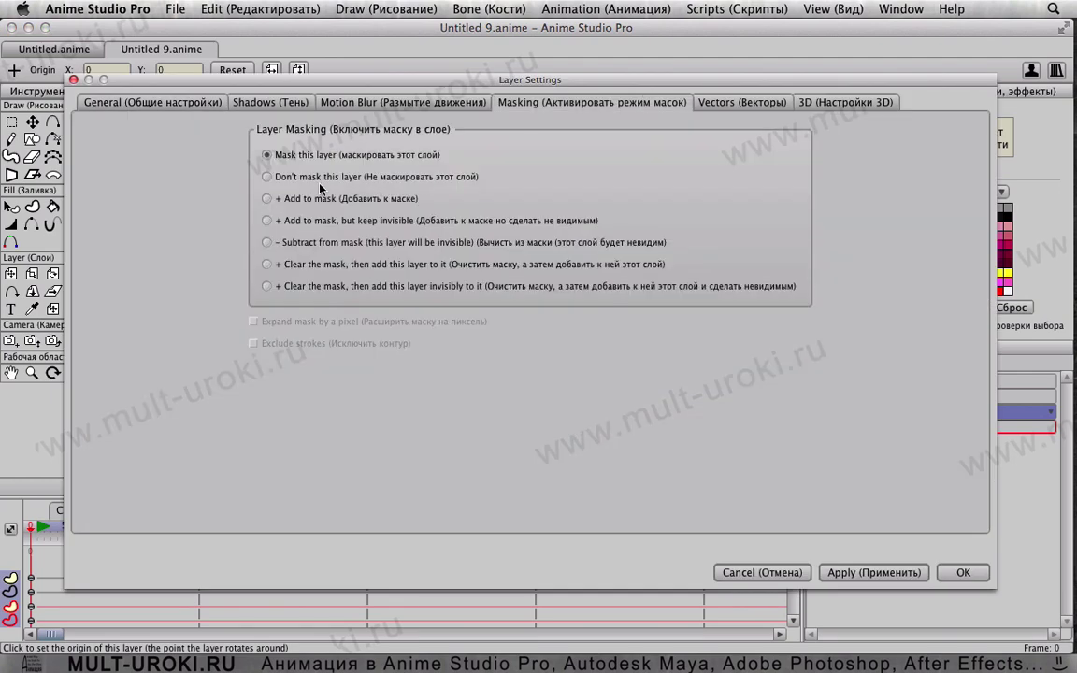
left_click(734, 572)
left_click(879, 430)
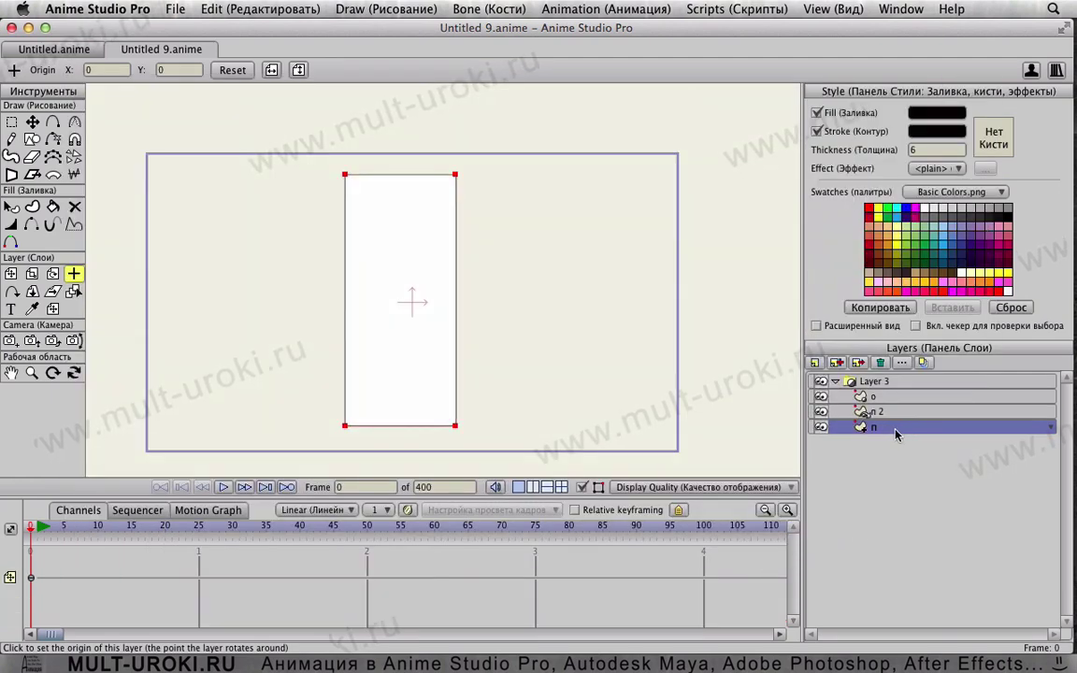
double_click(858, 430)
left_click(573, 103)
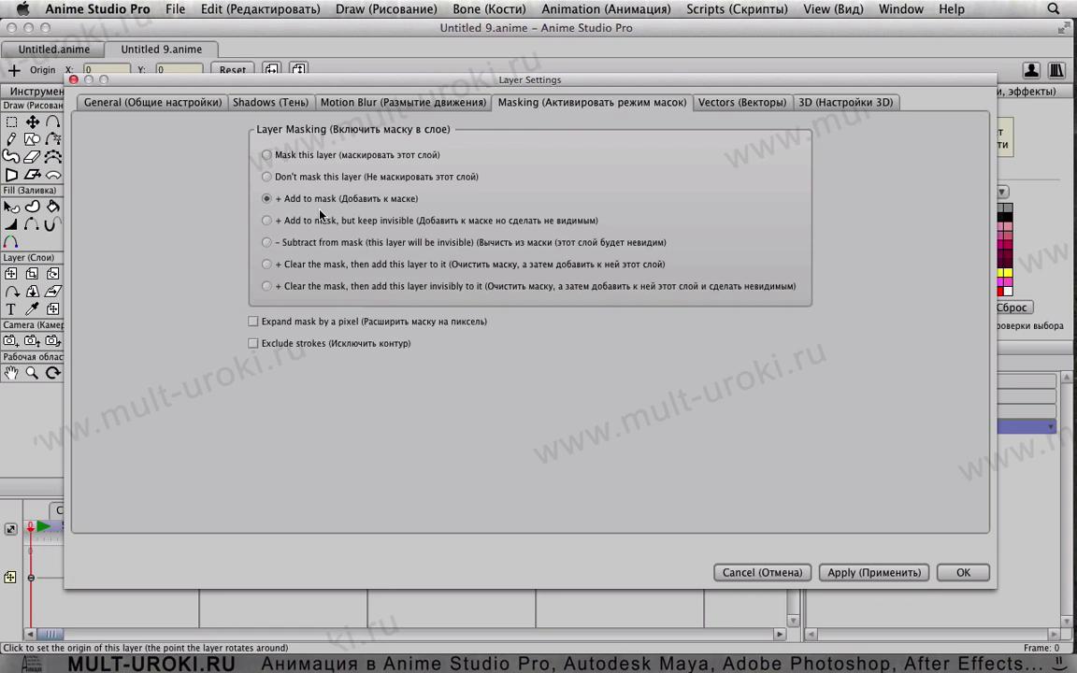
left_click(268, 199)
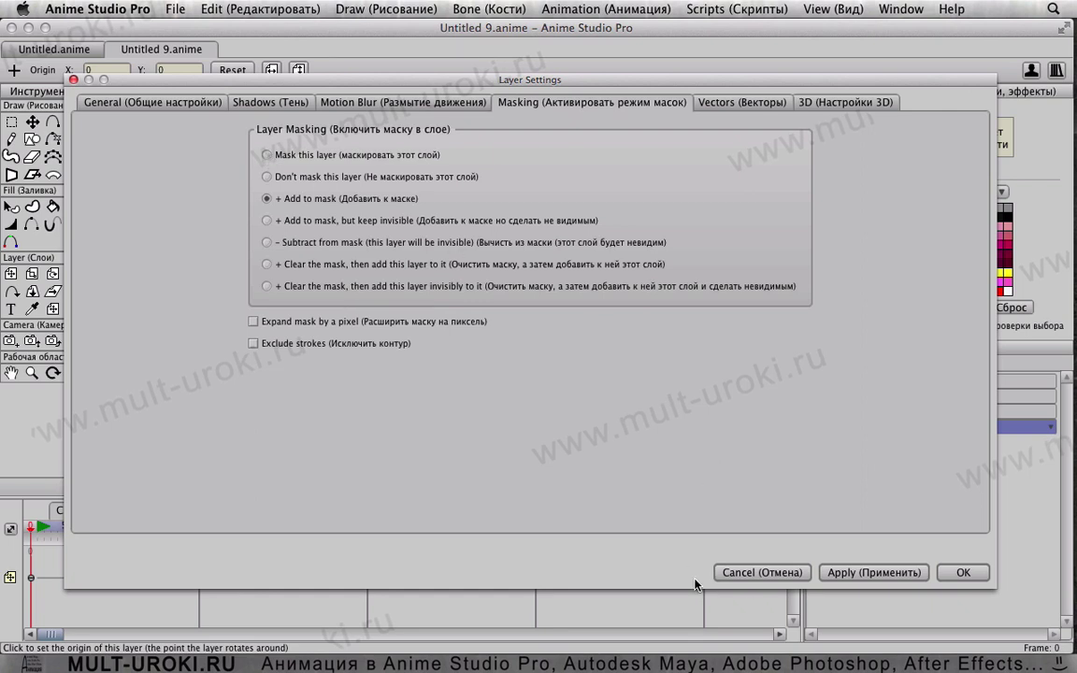
left_click(763, 574)
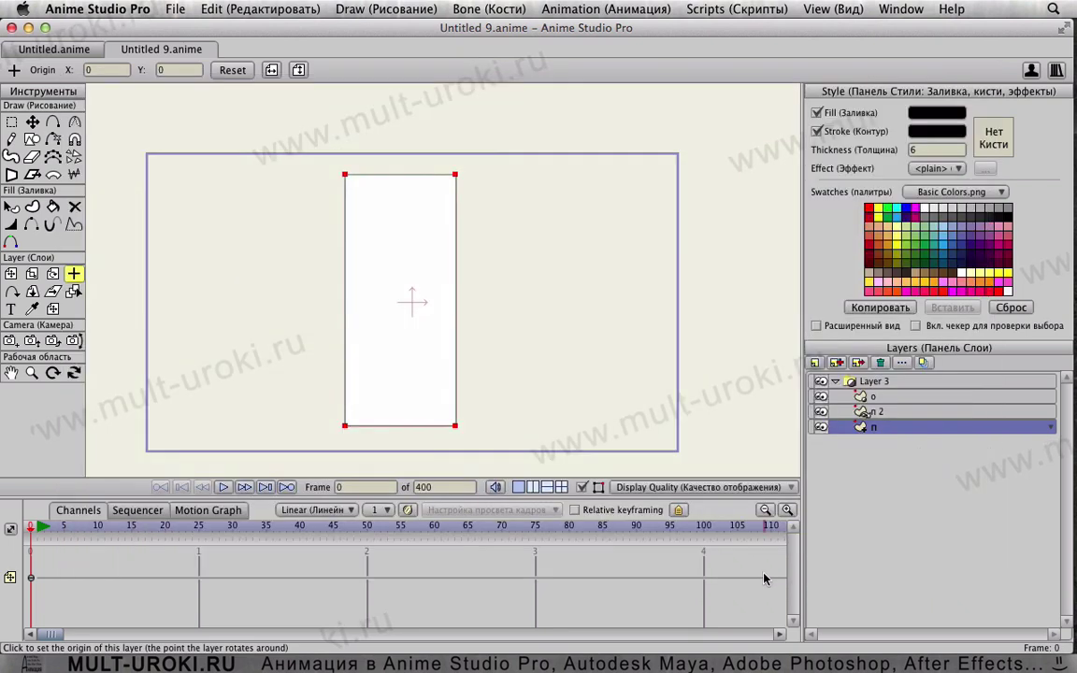
Step: Set the masking of the original rectangle layer п to Don't mask this layer, and select reference layer п 2
double_click(895, 432)
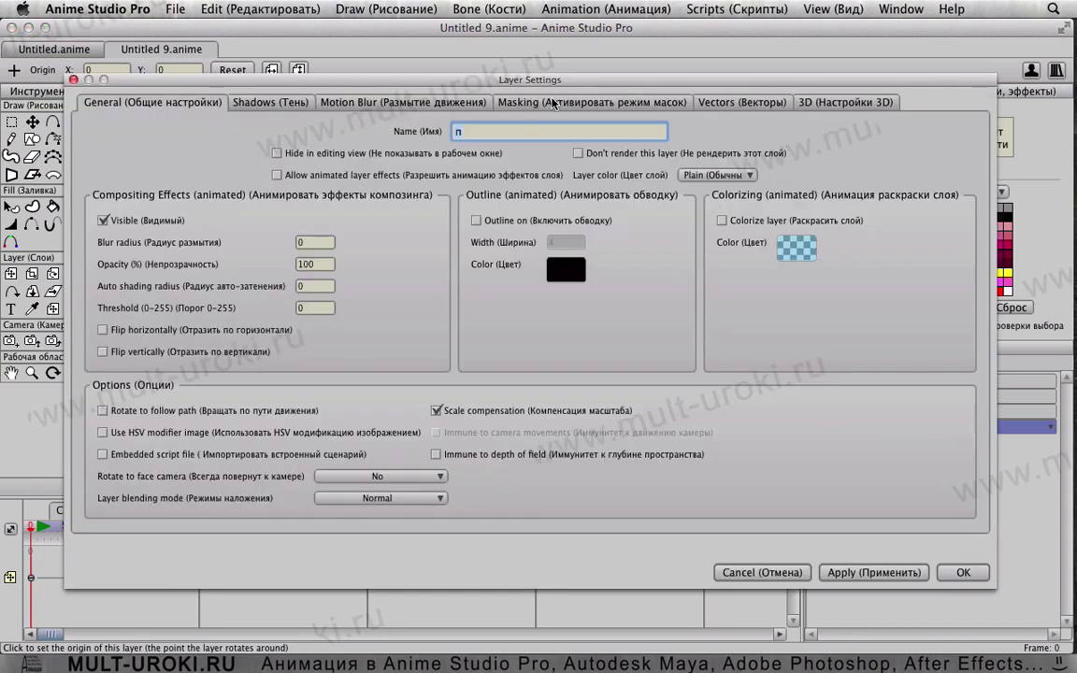
left_click(505, 101)
left_click(266, 177)
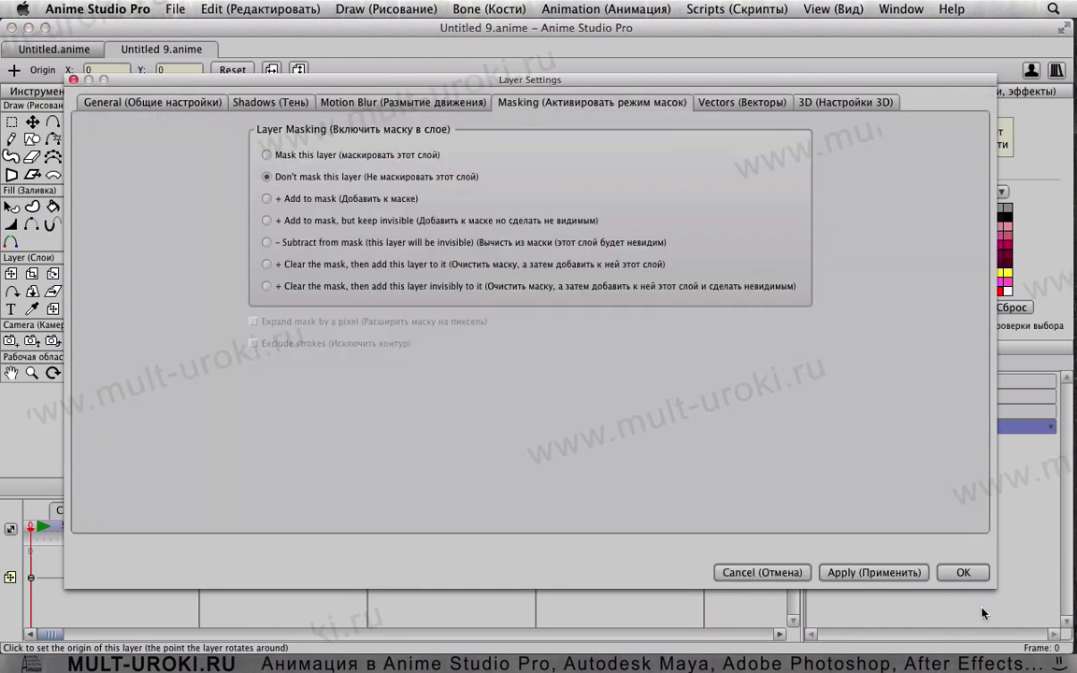
left_click(964, 573)
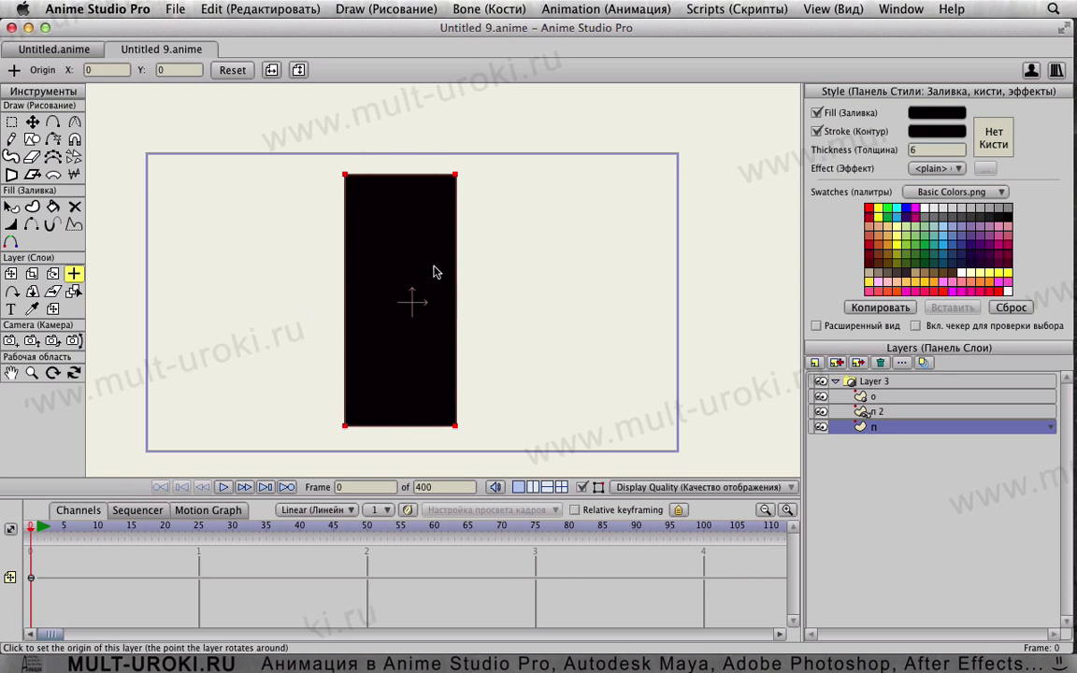
left_click(888, 412)
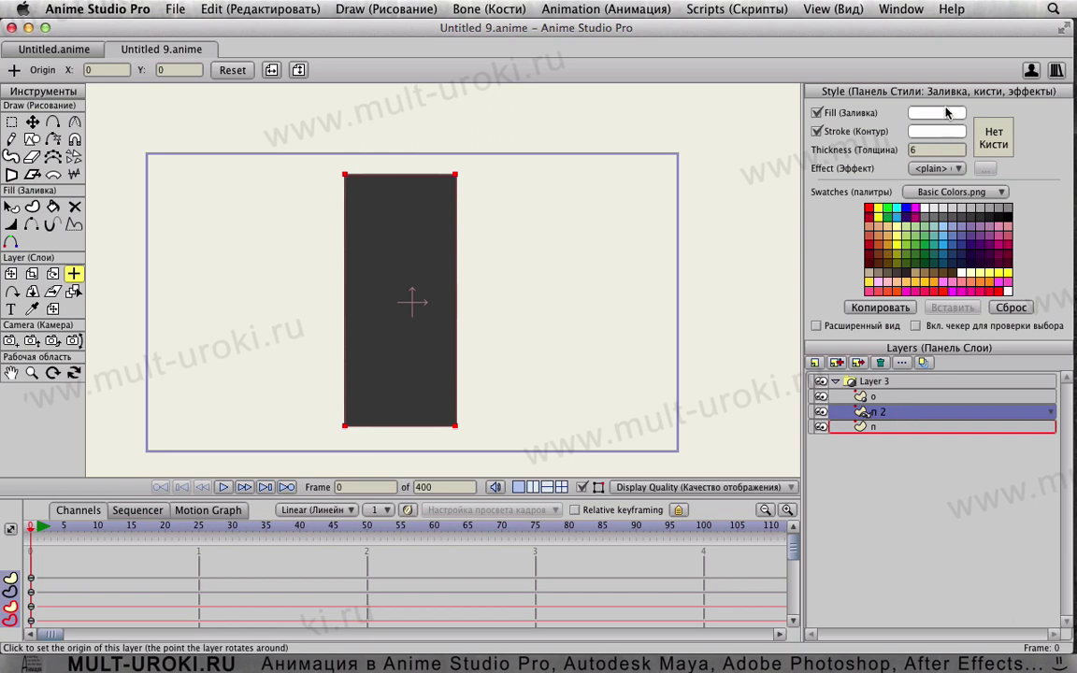
Step: Check the masking mode of reference layer п 2 and accept its layer settings
double_click(893, 418)
left_click(498, 99)
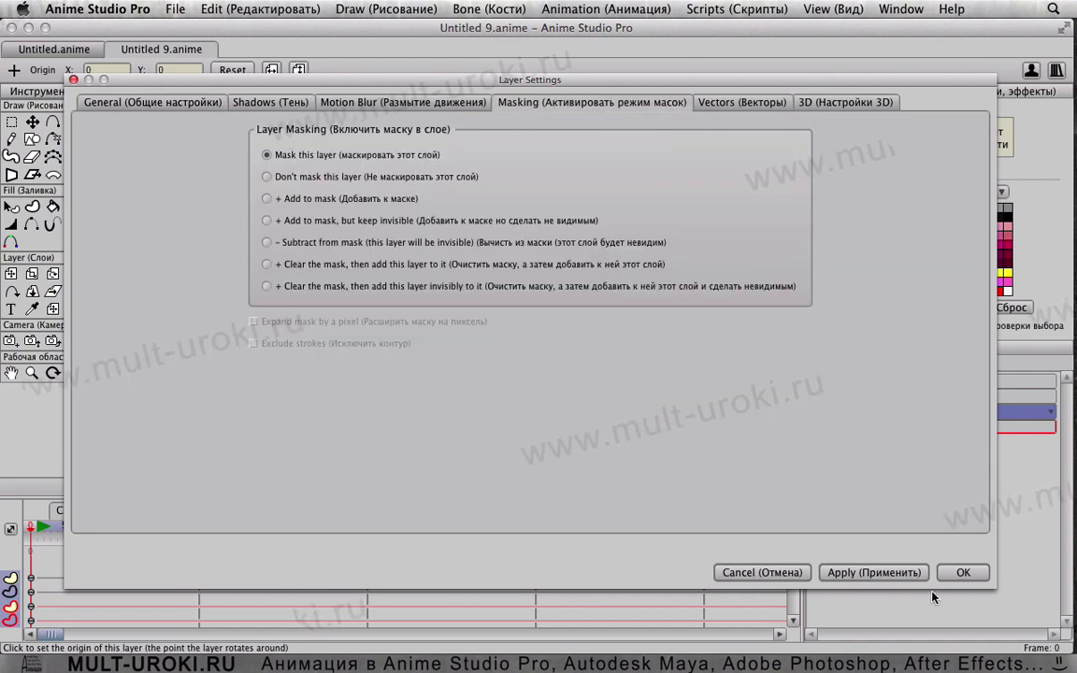
left_click(960, 575)
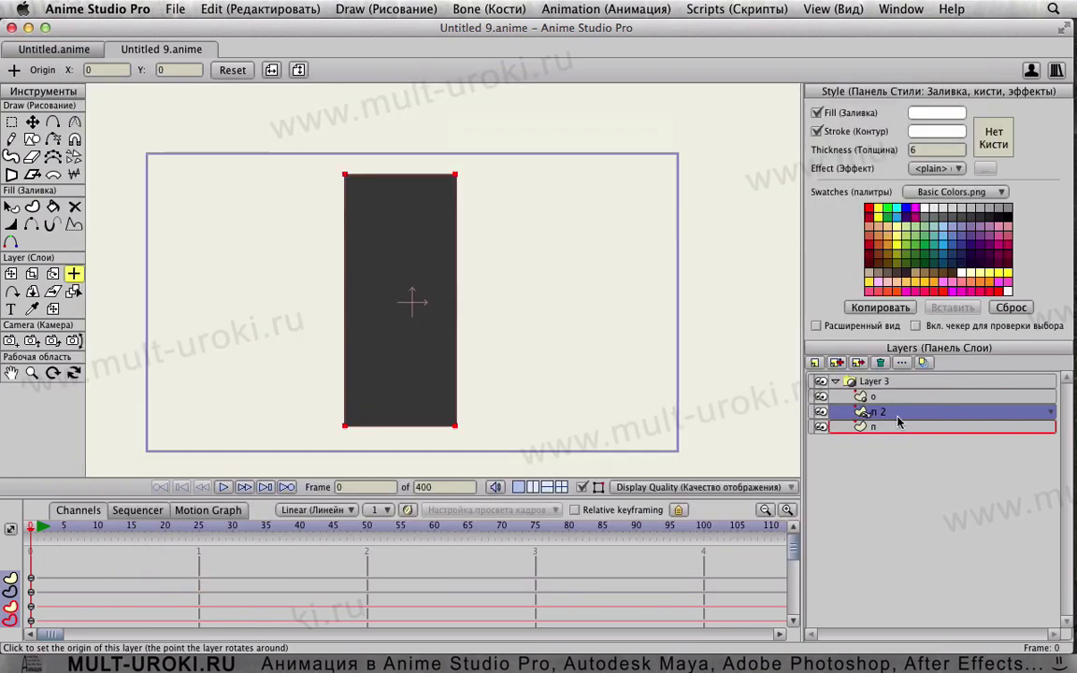
Step: Set the masking of circle layer о to + Add to mask
left_click(898, 398)
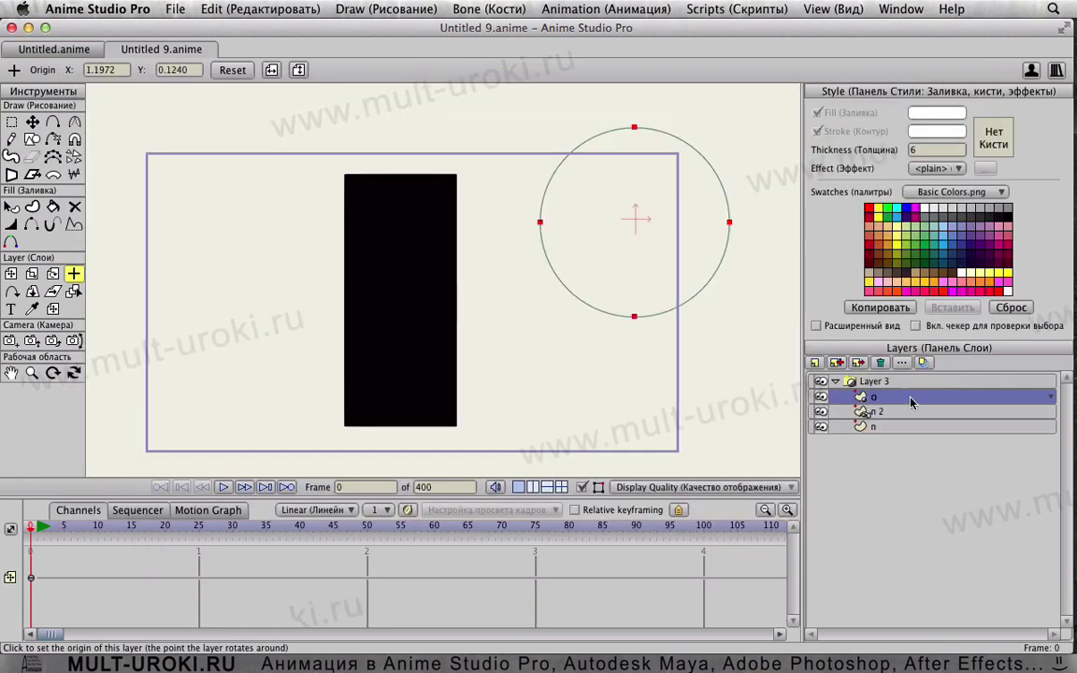
double_click(914, 404)
left_click(511, 95)
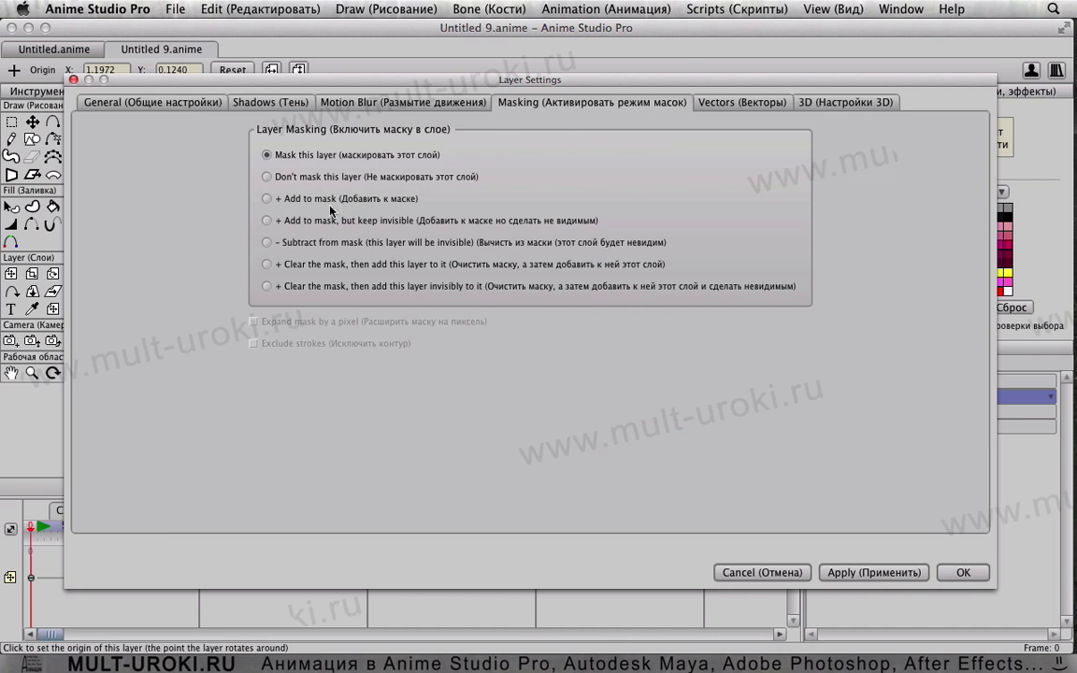
left_click(267, 200)
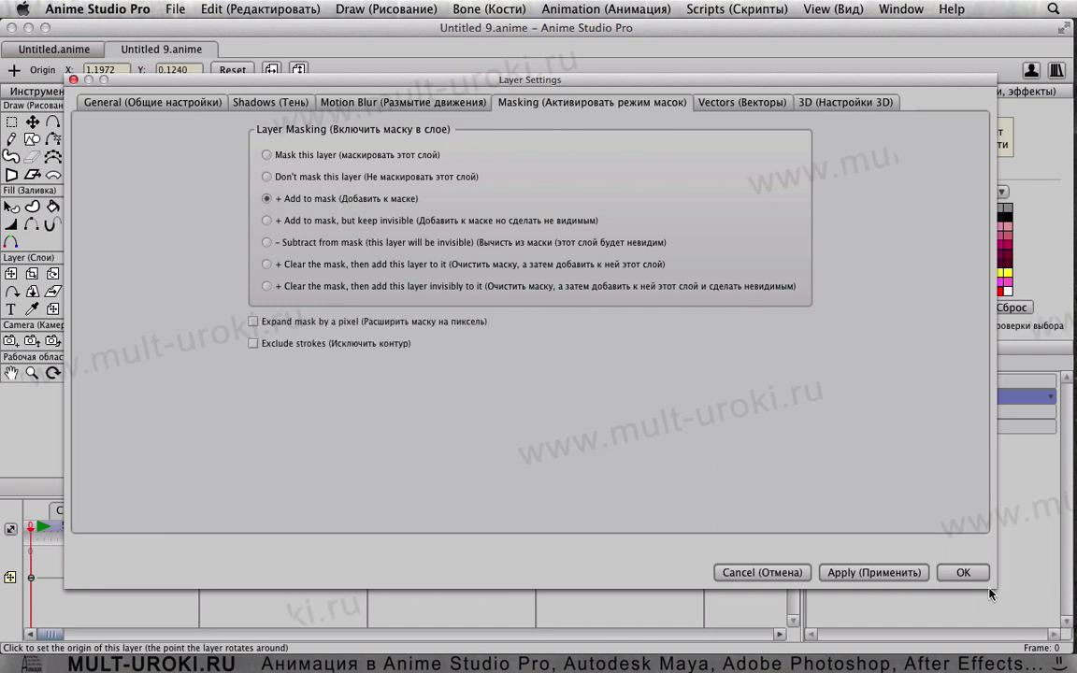
left_click(966, 574)
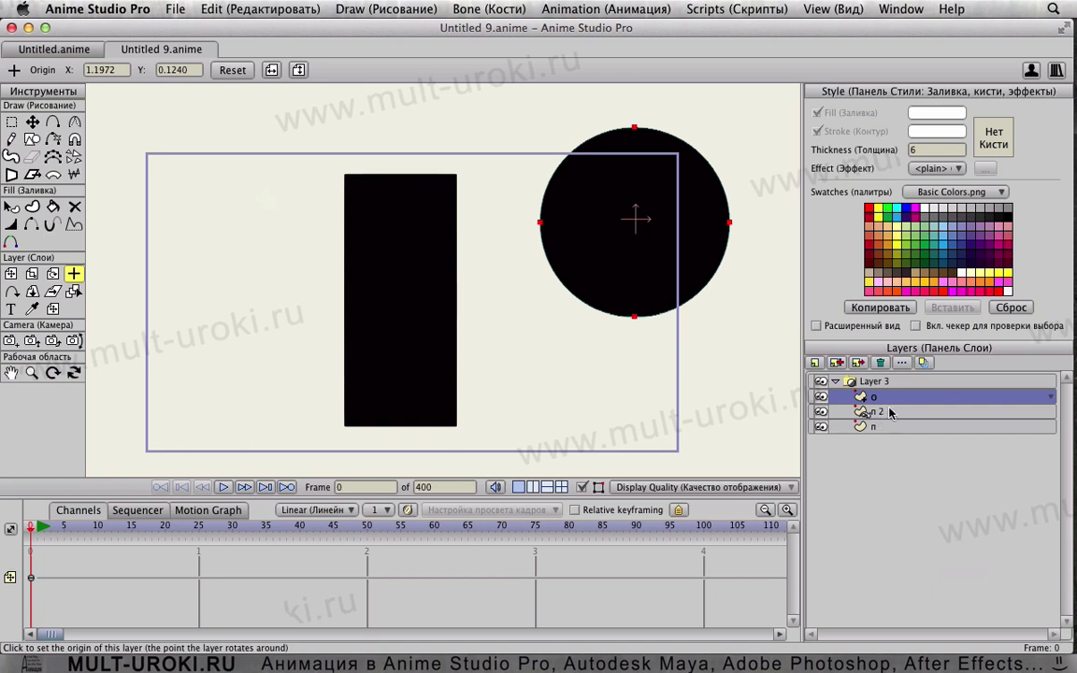
Step: Move circle layer о over the rectangle's upper part, rendering the frame at two overlap positions to check the mask
left_click(11, 272)
left_click_drag(692, 270, 516, 280)
key("super+r")
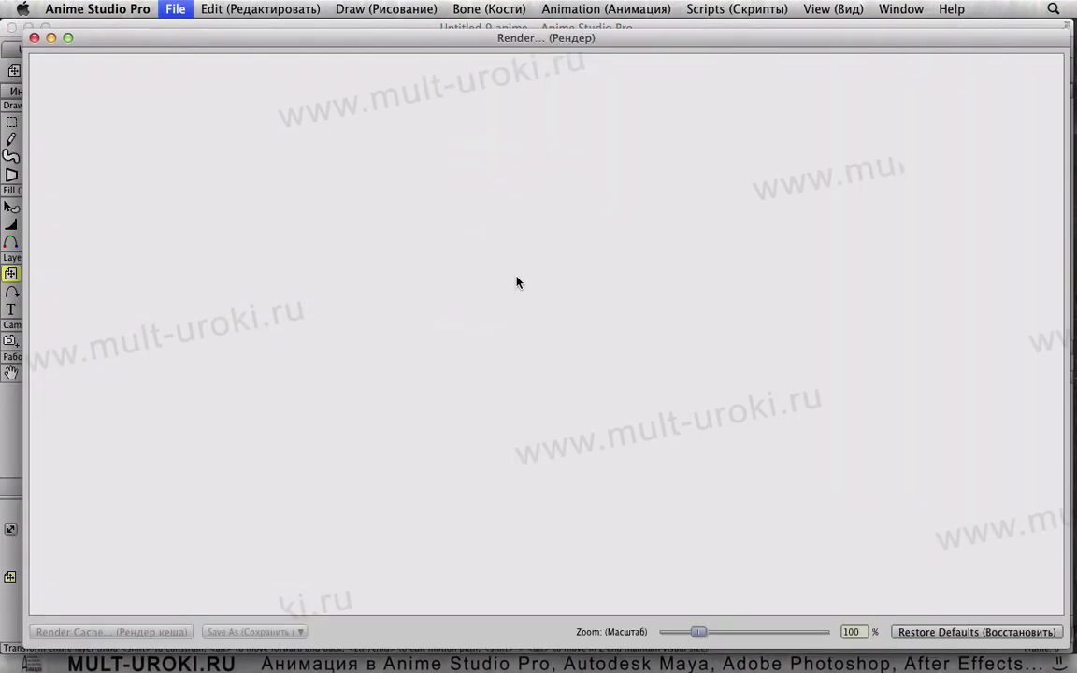
left_click(33, 37)
left_click_drag(488, 237, 432, 240)
key("super+r")
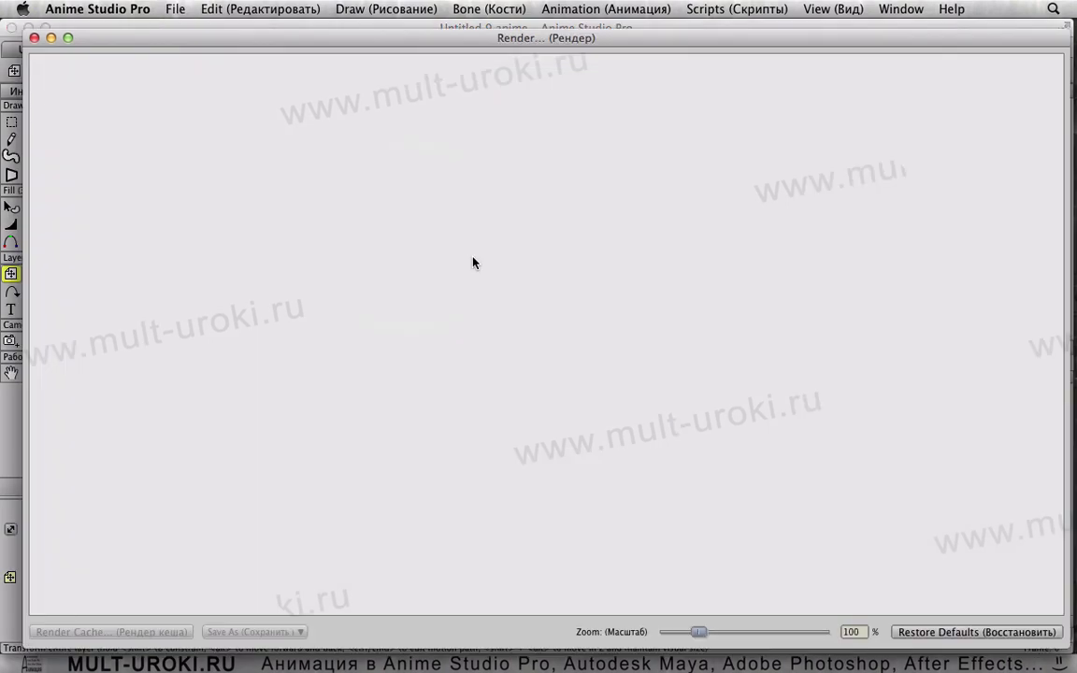
left_click(33, 37)
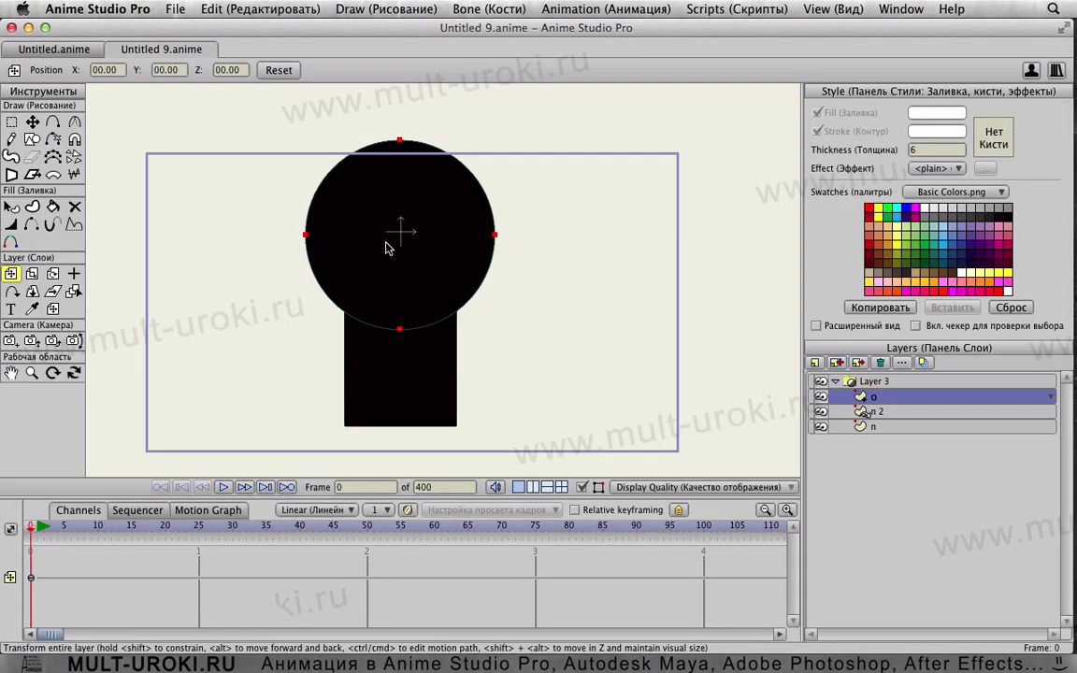
Step: Move the circle clear of the rectangle on its right side, and reorder layer о beneath layer п within Layer 3
left_click_drag(393, 234, 585, 270)
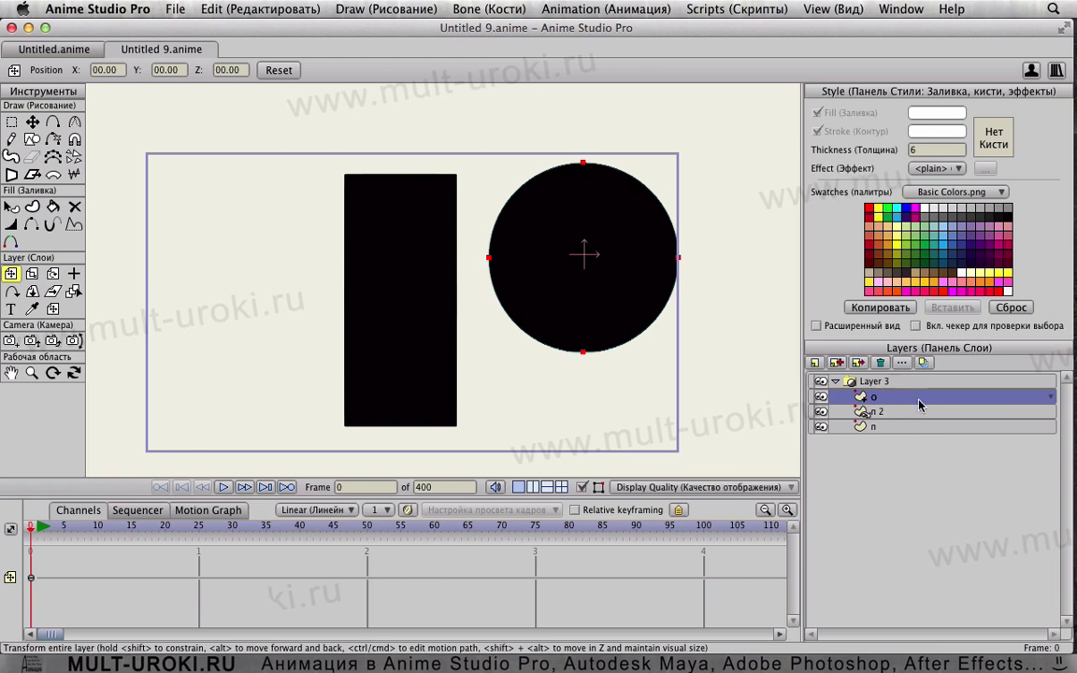
left_click_drag(899, 400, 905, 436)
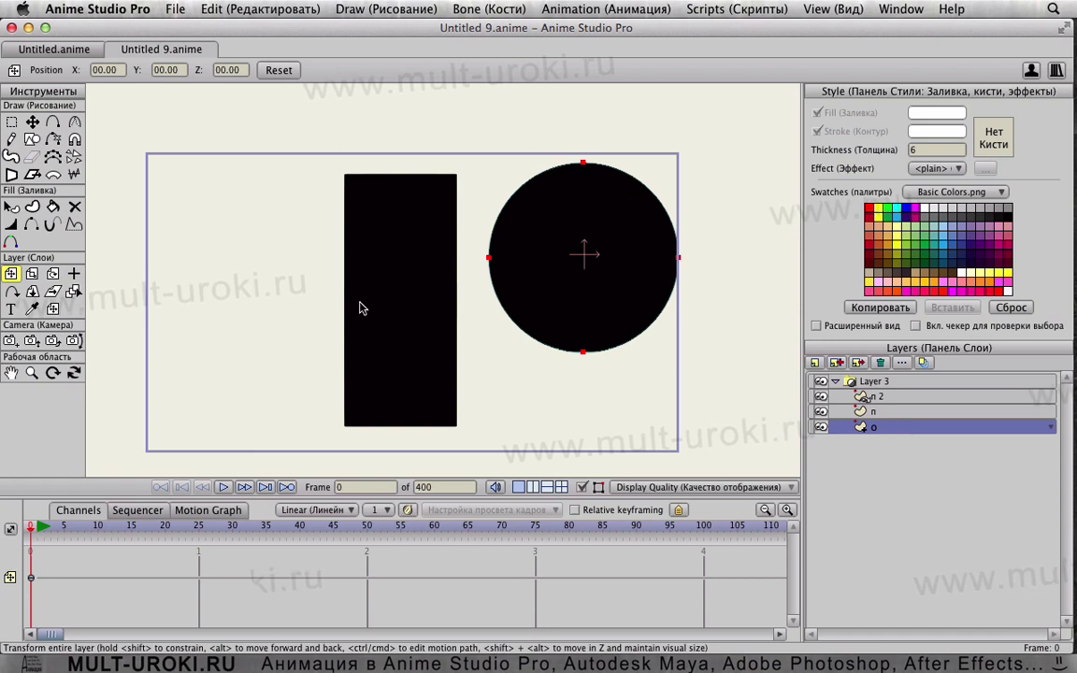
Step: At frame 1, move circle layer о slightly down and scale it uniformly to about 0.50
left_click(37, 526)
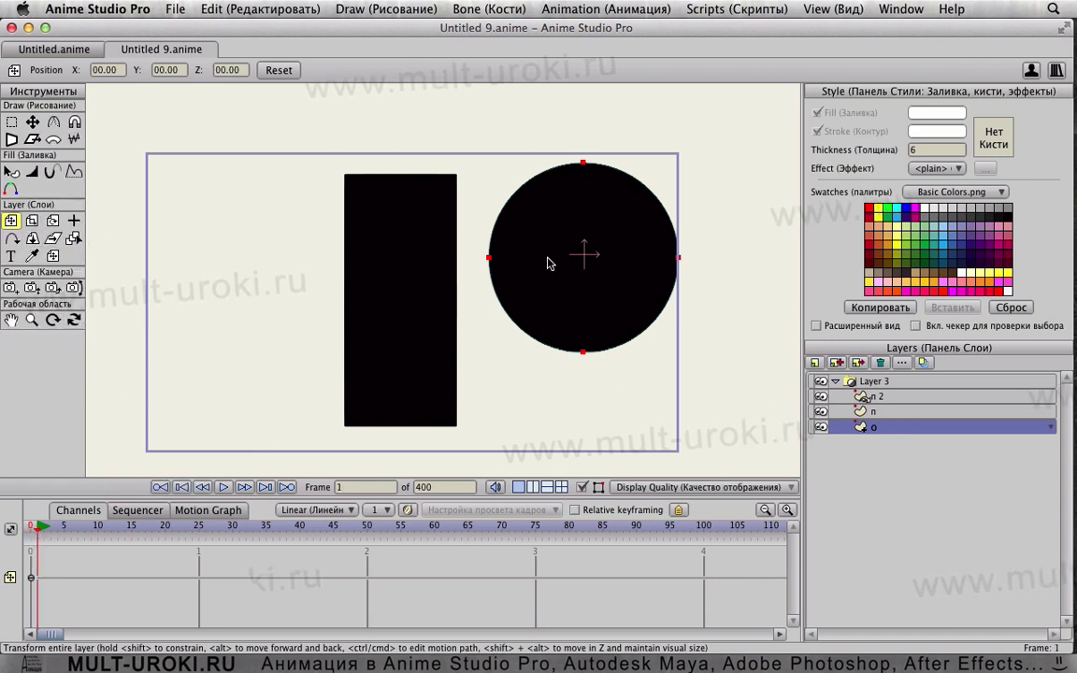
mouse_move(565, 261)
left_mouse_down()
mouse_move(315, 235)
mouse_move(375, 216)
mouse_move(470, 244)
mouse_move(498, 307)
mouse_move(284, 308)
mouse_move(520, 307)
mouse_move(282, 293)
mouse_move(552, 305)
left_mouse_up()
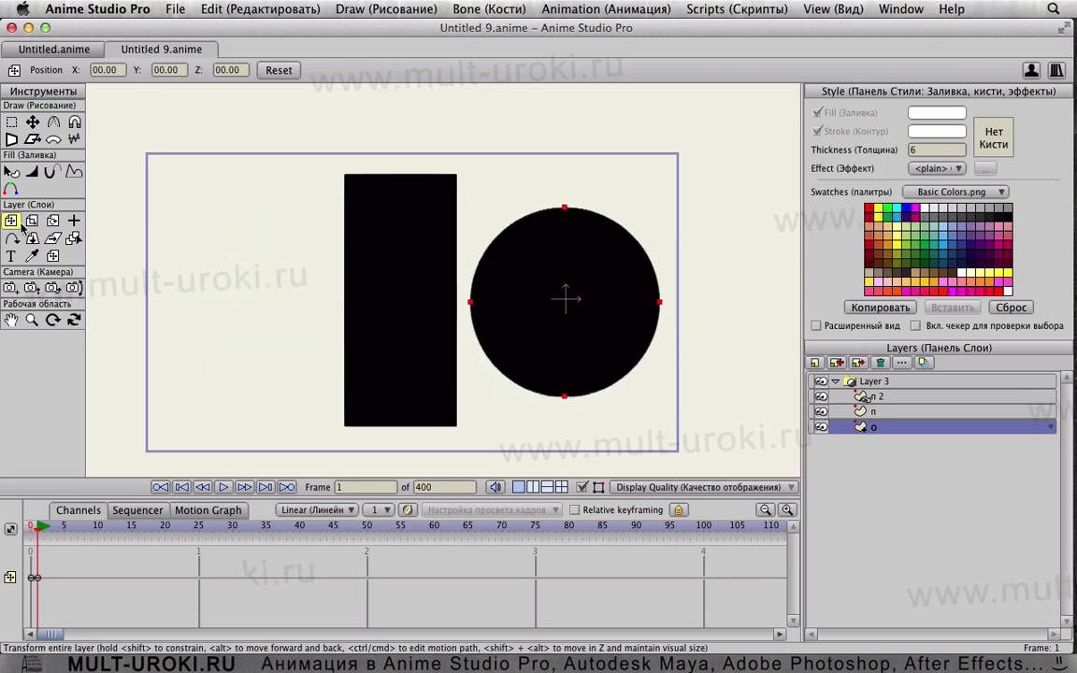
key("s")
left_click_drag(649, 357, 622, 358)
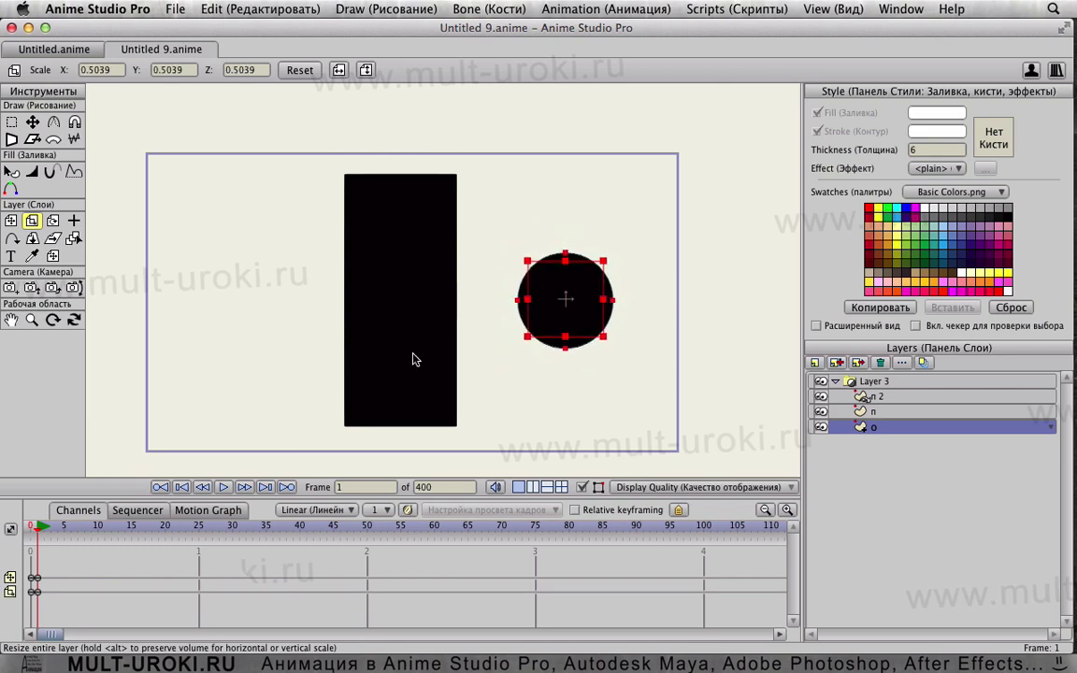
left_click(11, 221)
Step: Check the reference picture in the Chrome forum post, and move circle layer о closer to the rectangle at frame 1
mouse_move(2, 138)
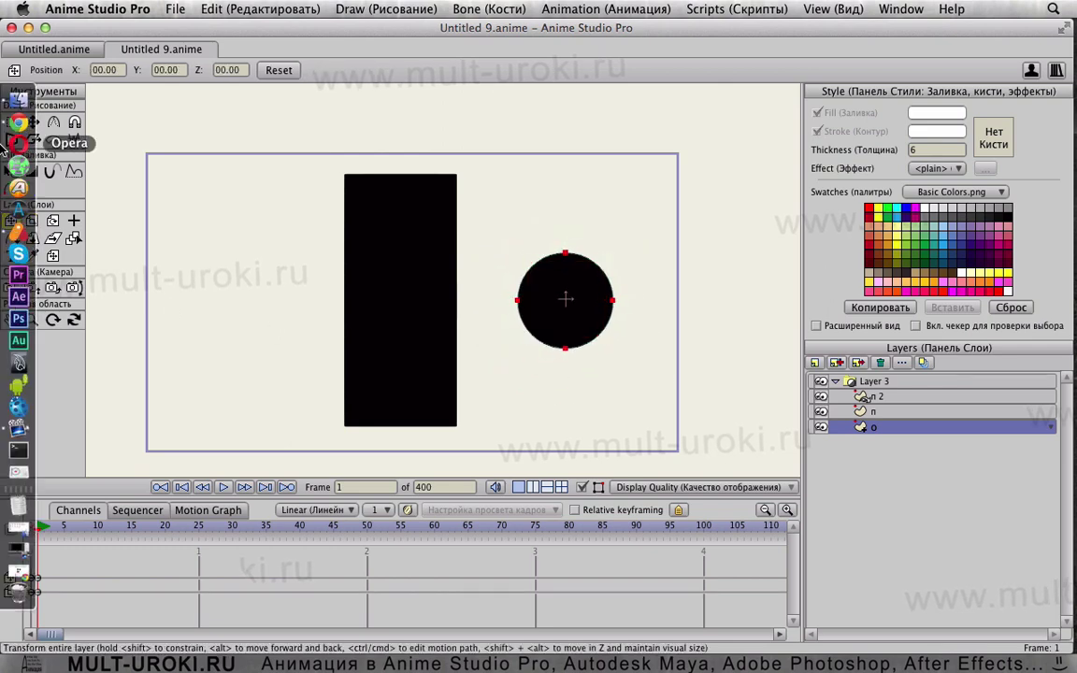
left_click(19, 113)
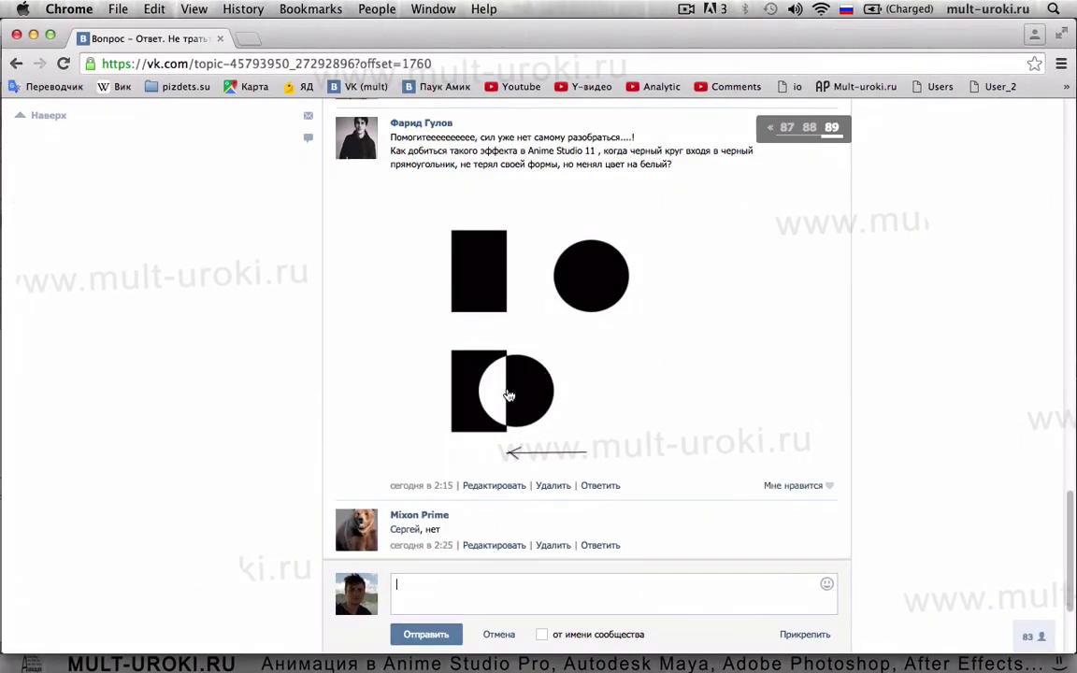
left_click(32, 36)
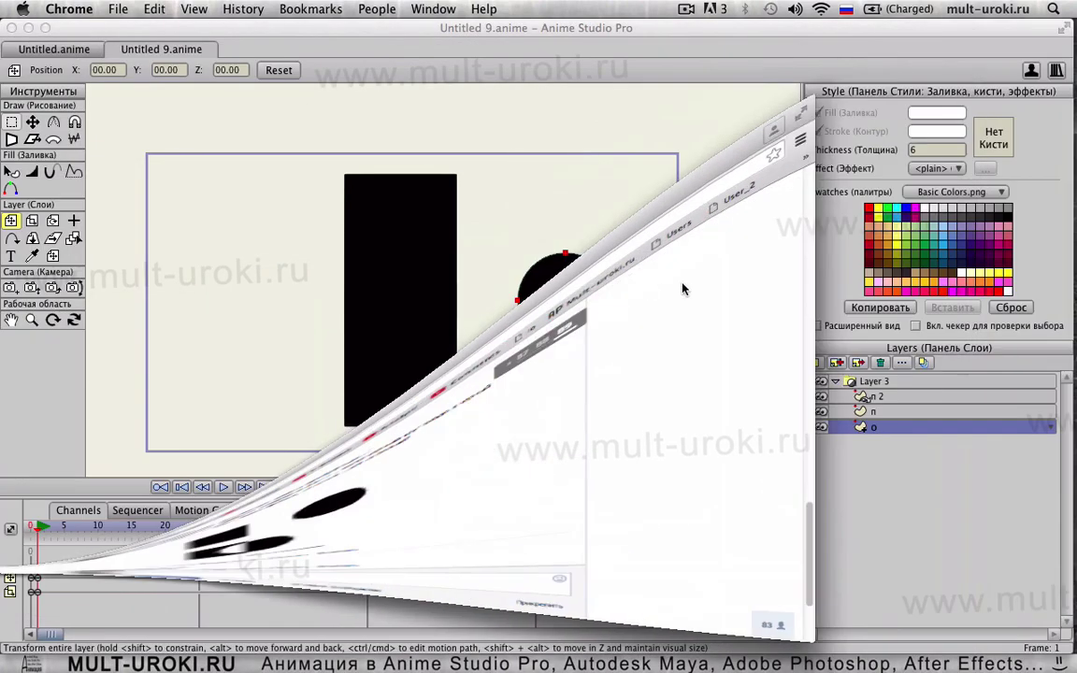
left_click_drag(530, 293, 444, 292)
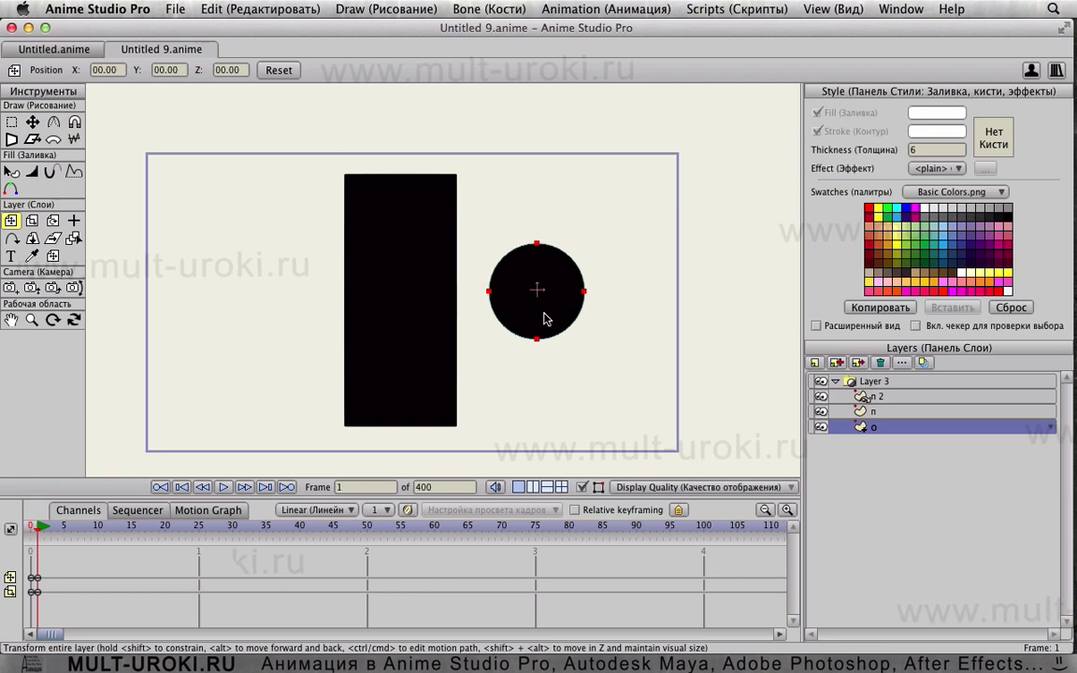
Step: Try moving rectangle layer п down and to the left at frame 1, and undo the move
left_click(903, 412)
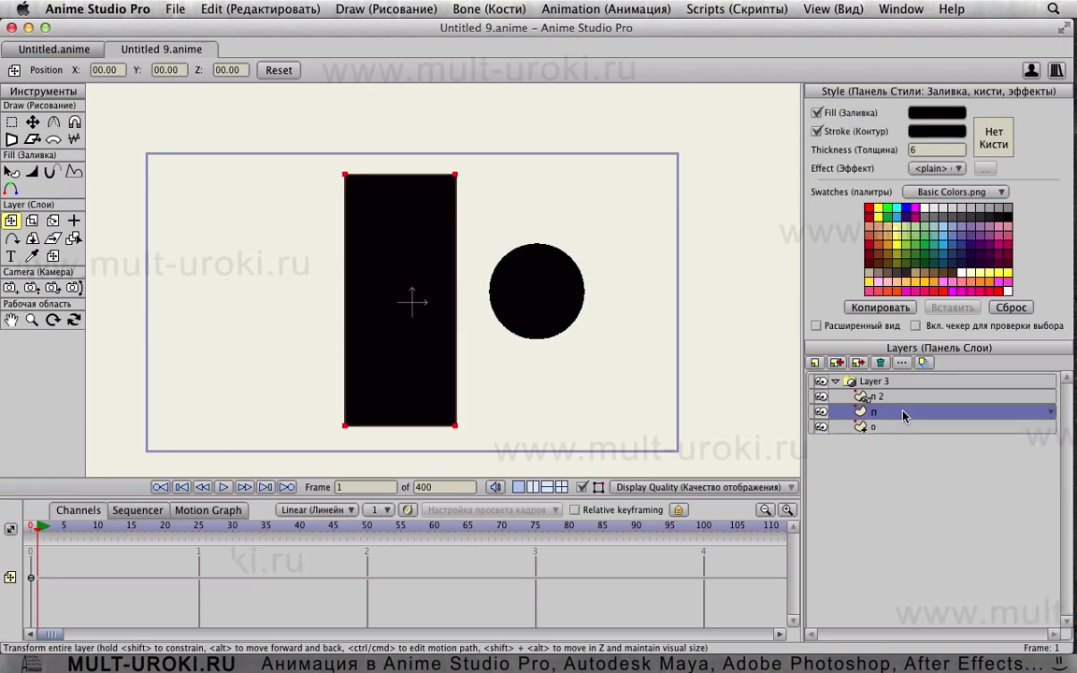
left_click_drag(444, 338, 286, 379)
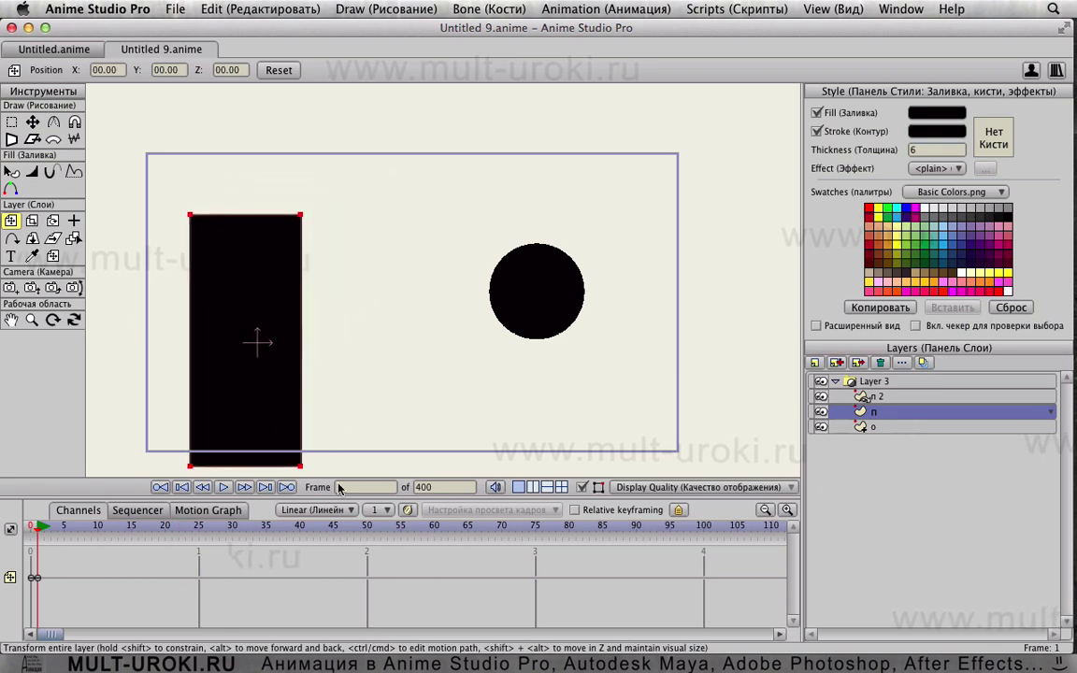
key("super+z")
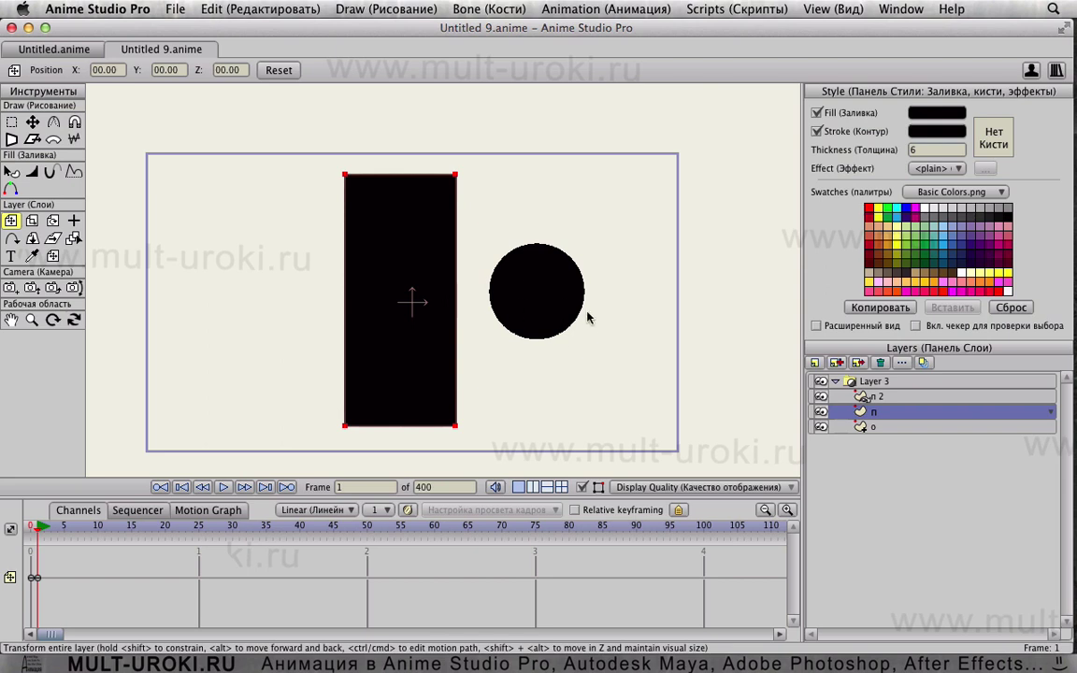
Step: Keyframe rectangle layer п and circle layer о down and to the left at frame 30, and inspect the motion from frame 1
left_click(902, 428)
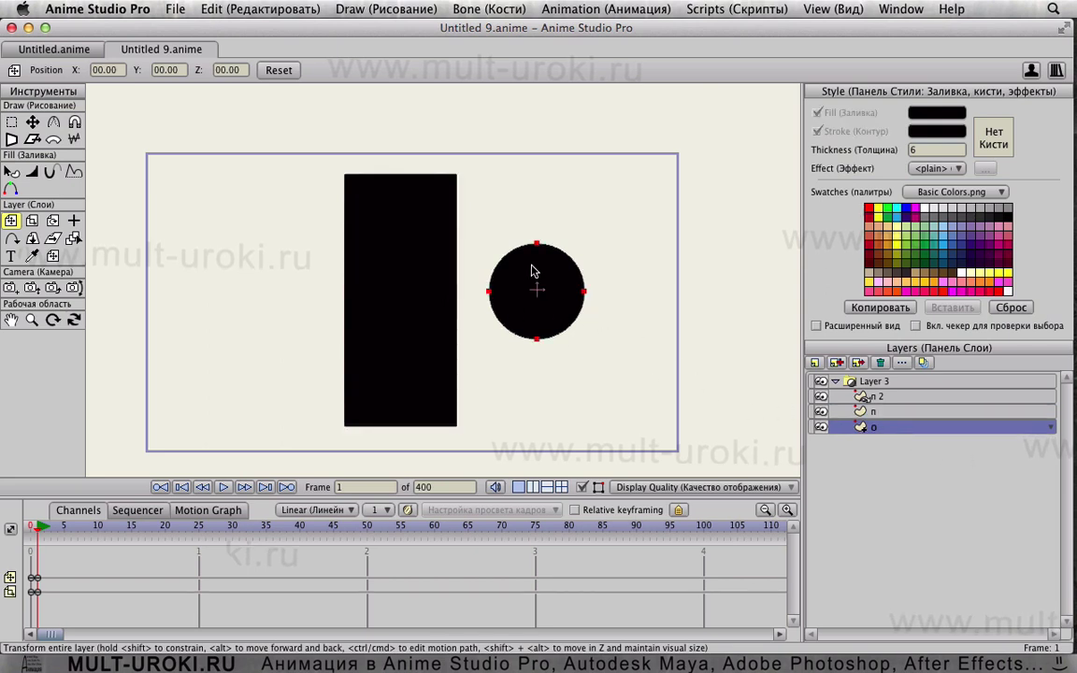
left_click_drag(41, 530, 234, 534)
left_click(906, 416)
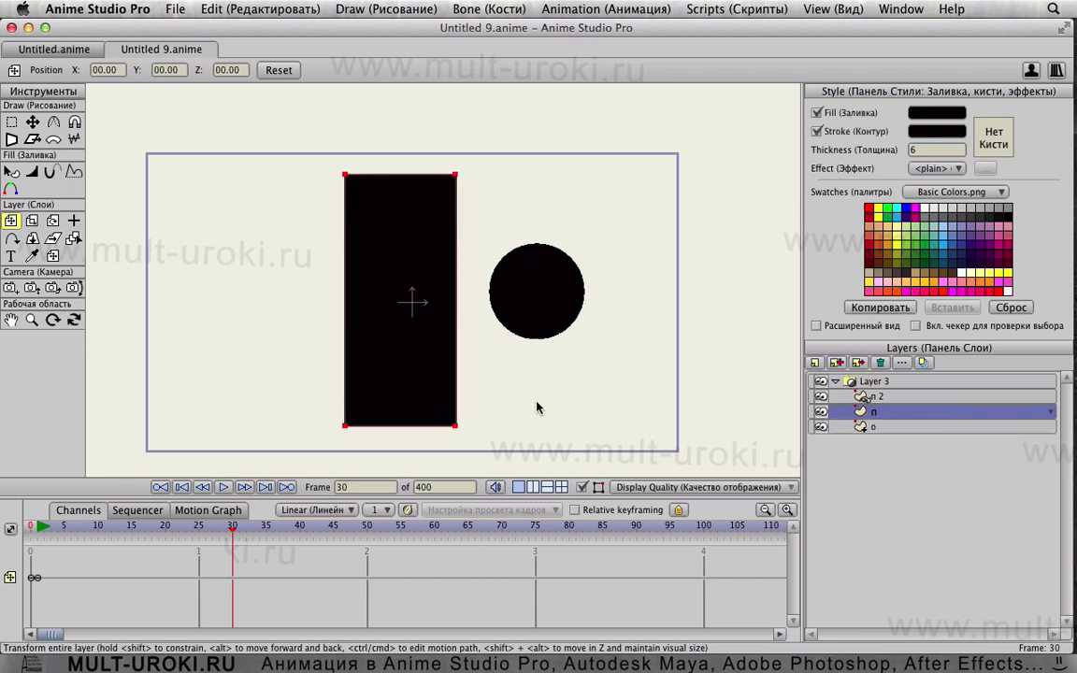
left_click_drag(541, 352, 341, 407)
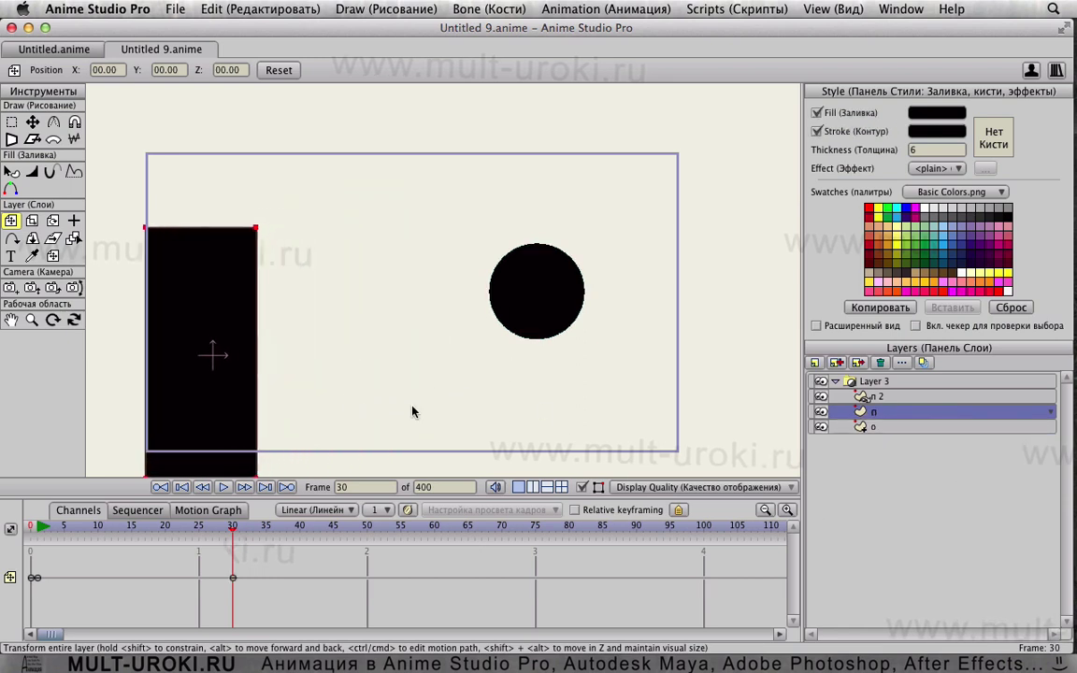
left_click(895, 429)
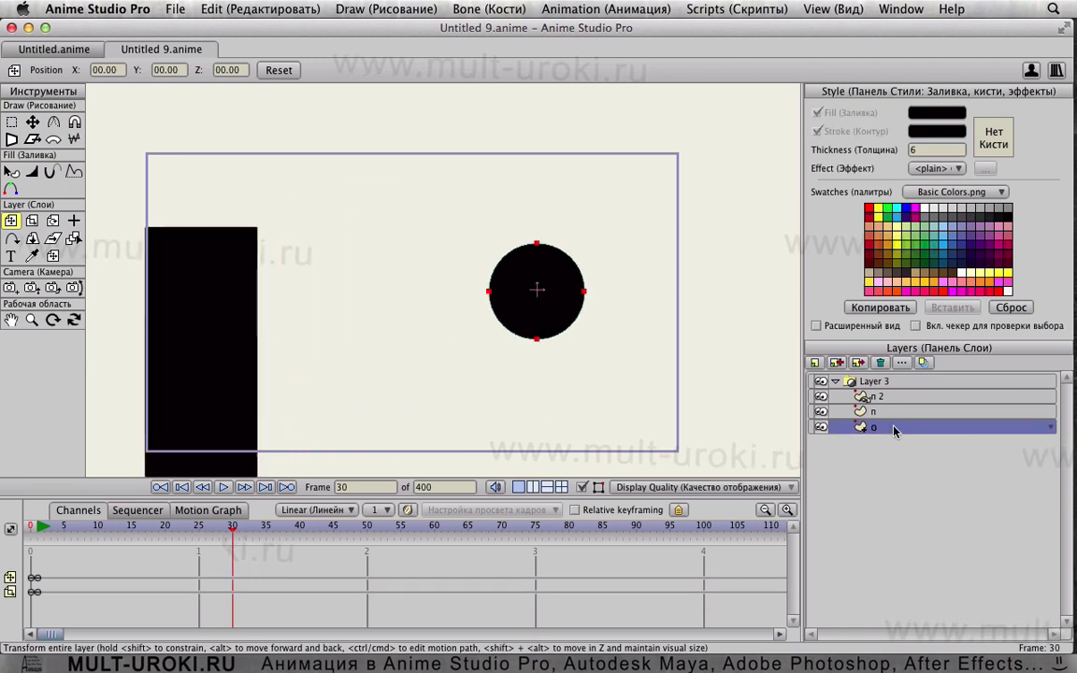
left_click_drag(649, 299, 147, 470)
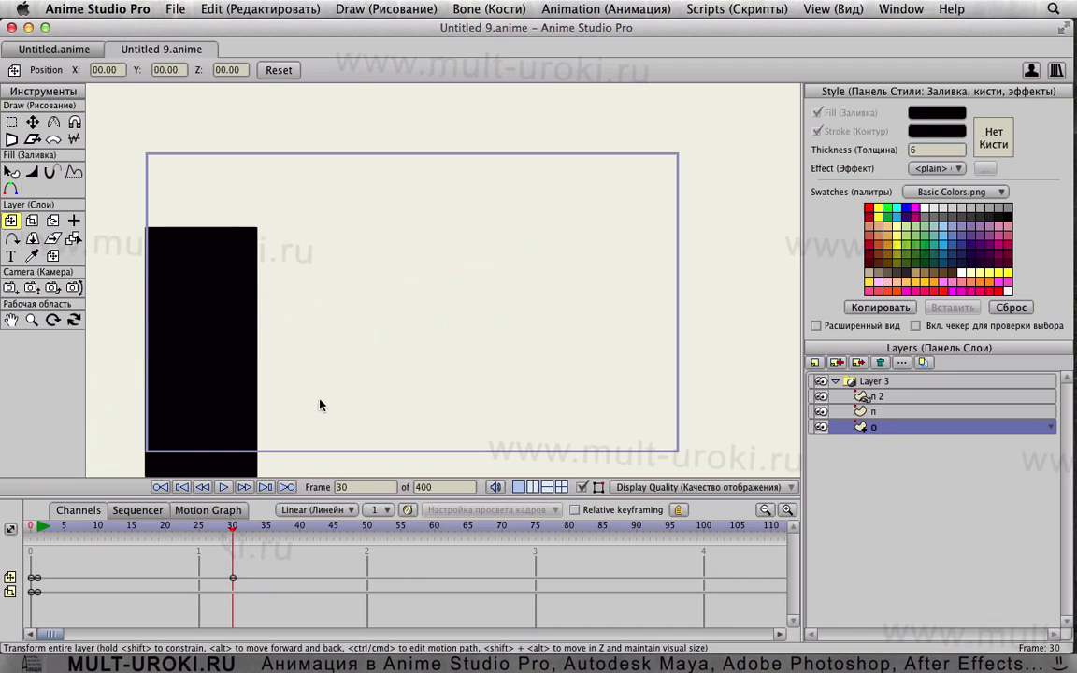
scroll(370, 371, "down", 5)
left_click(37, 530)
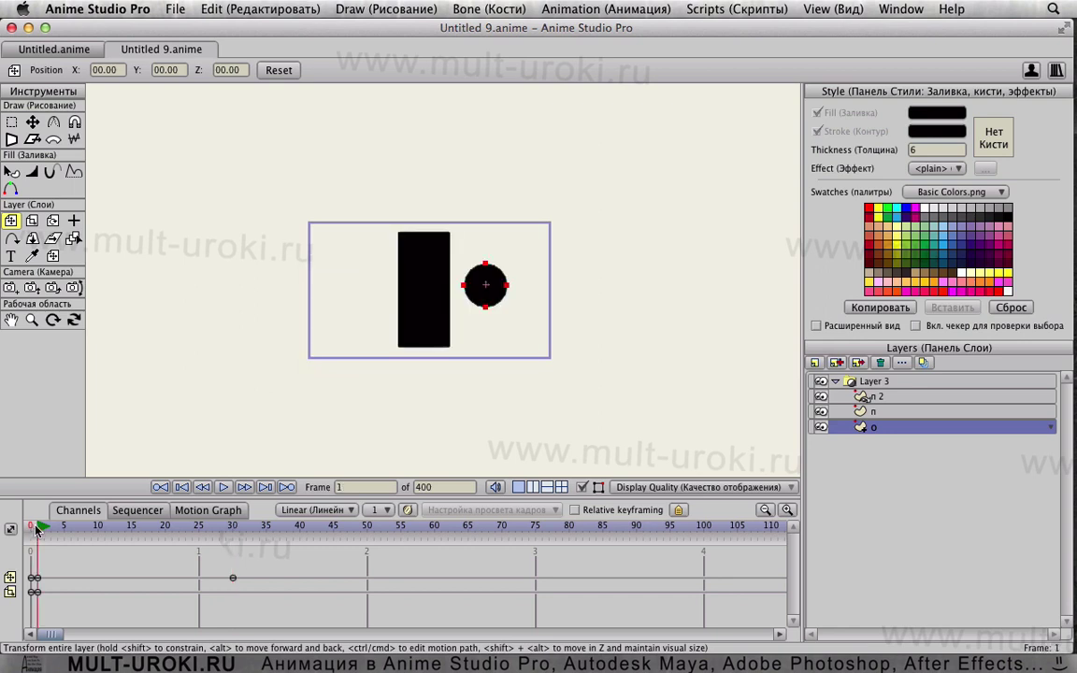
left_click_drag(37, 529, 34, 577)
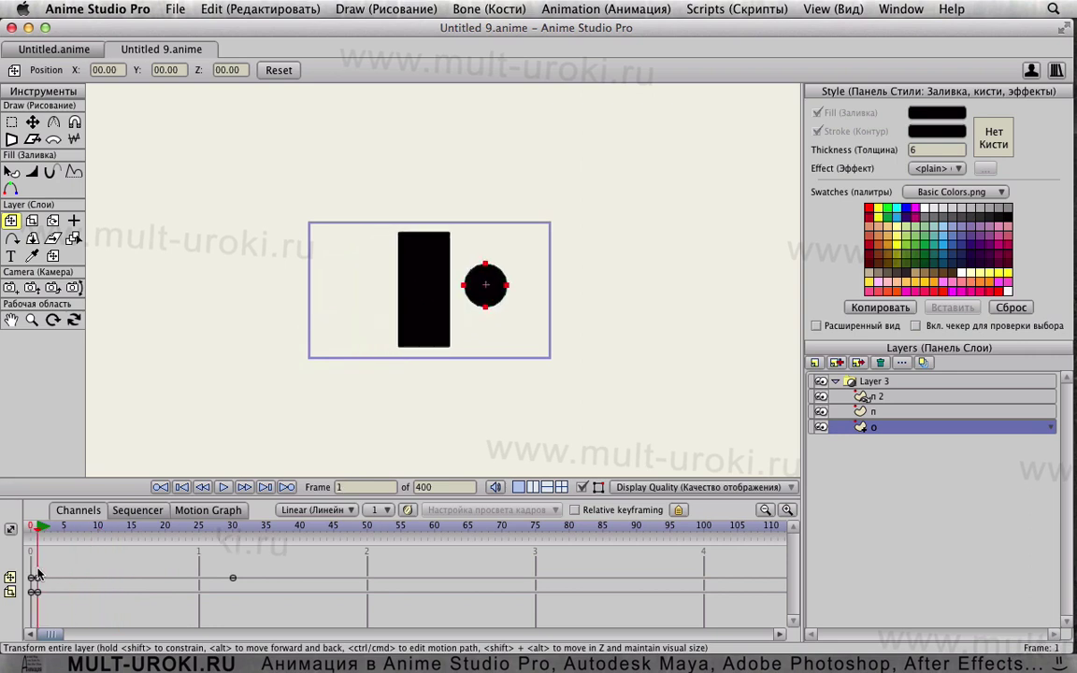
Step: Return to frame 0 and delete reference layer п 2 from Layer 3
left_click(886, 400)
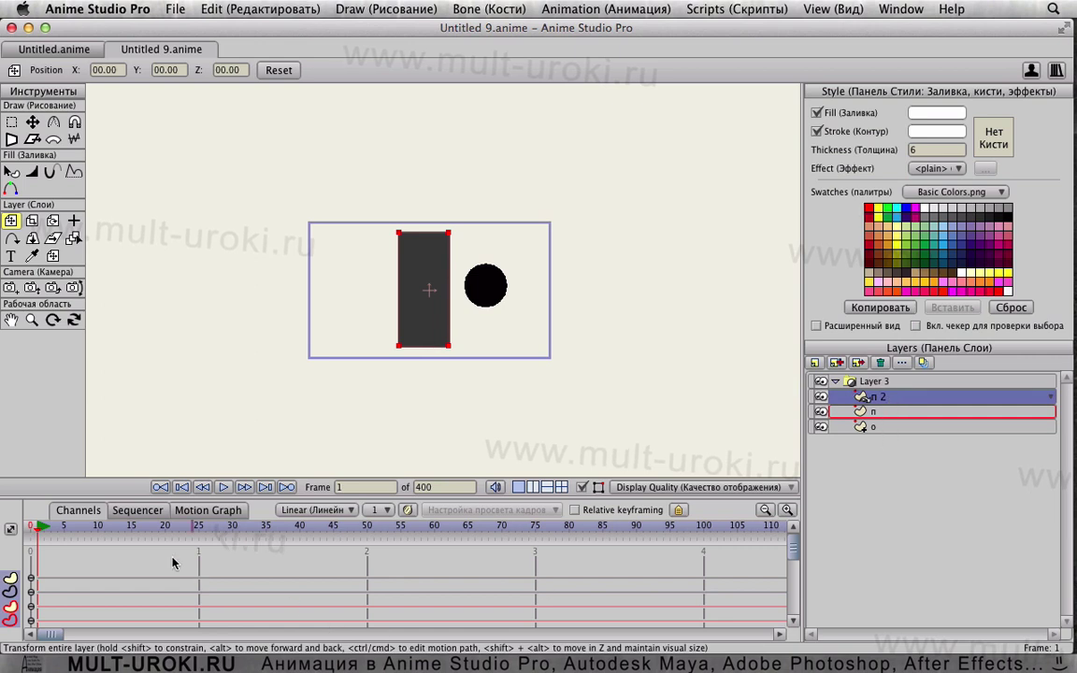
scroll(416, 277, "up", 5)
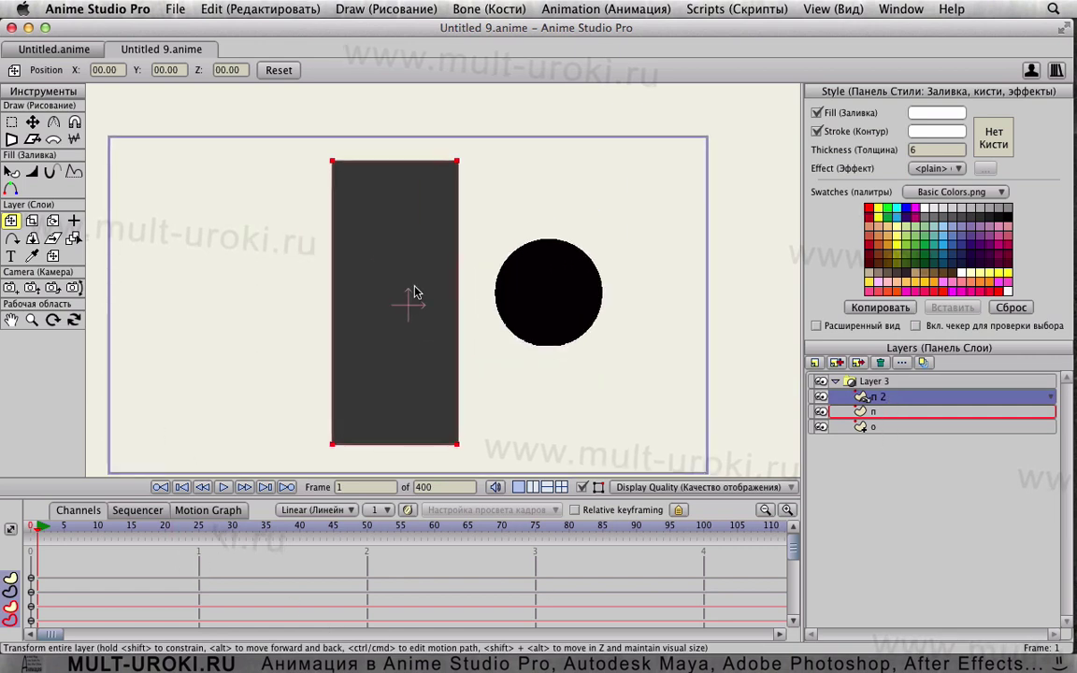
left_click(32, 530)
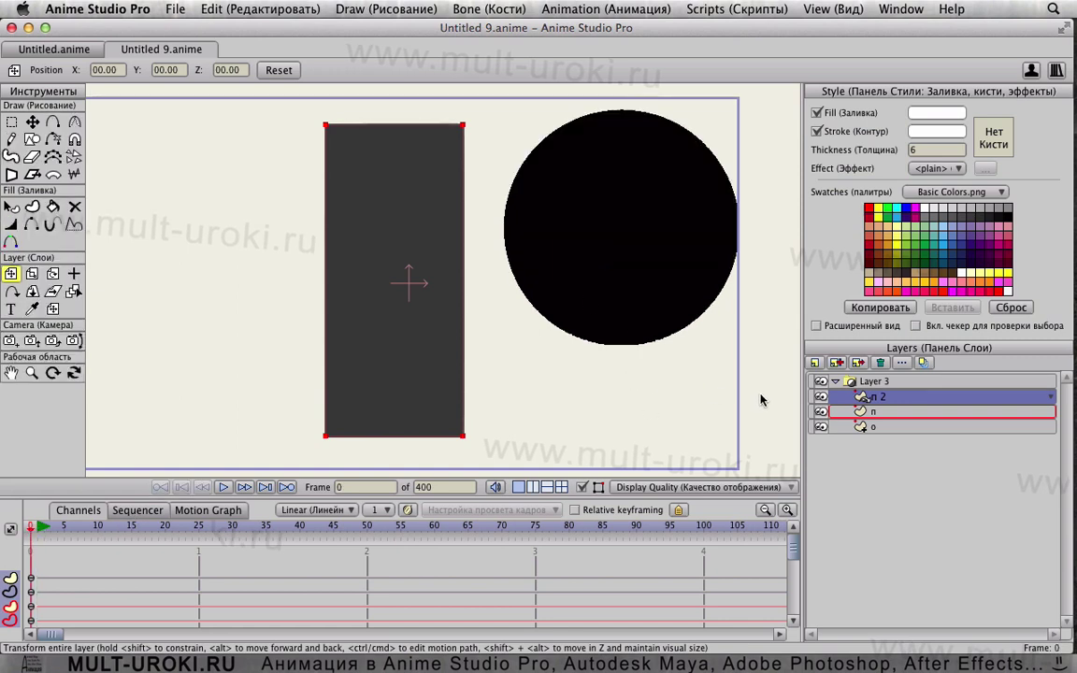
left_click(881, 364)
Step: Delete the frame 30 keyframes of rectangle layer п and circle layer о
left_click(882, 413)
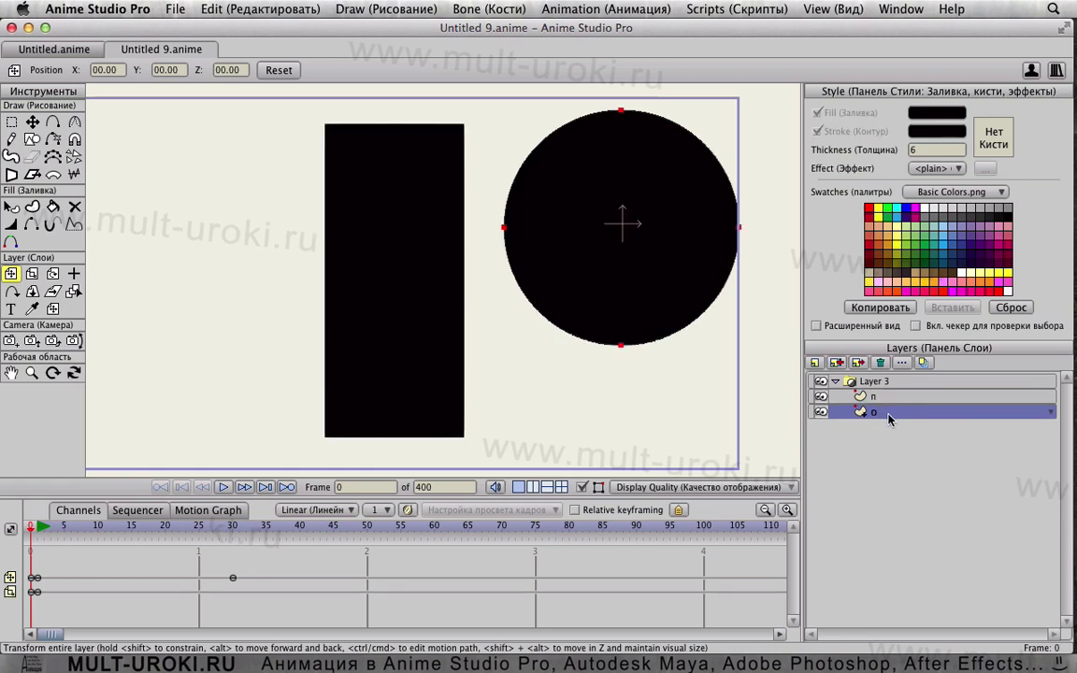
left_click(888, 397)
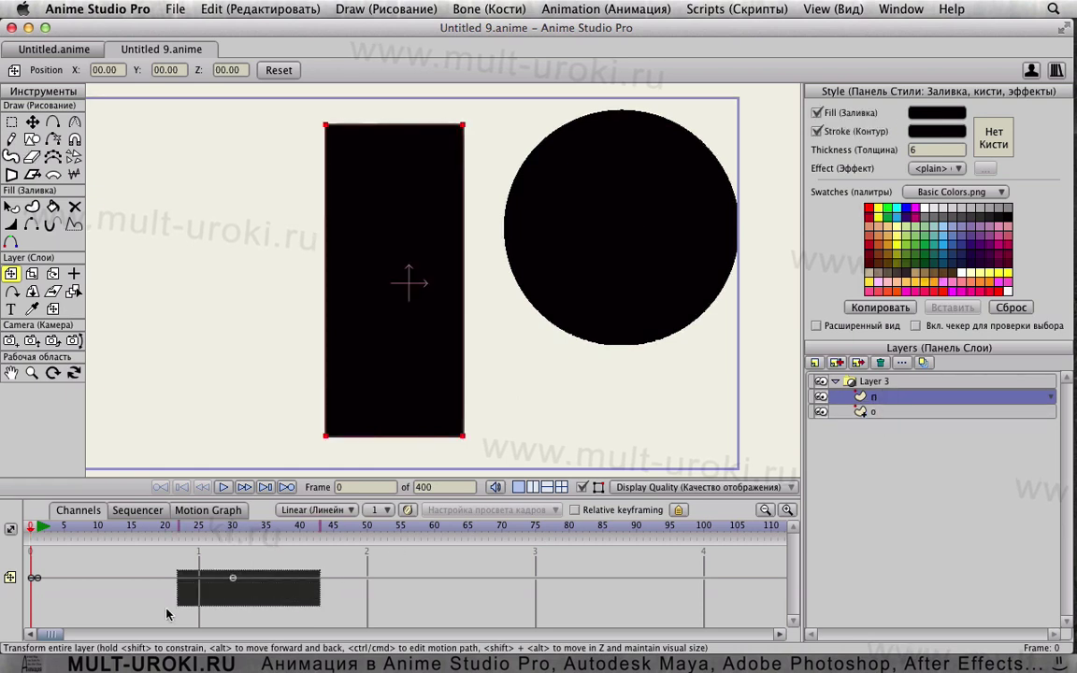
left_click(902, 415)
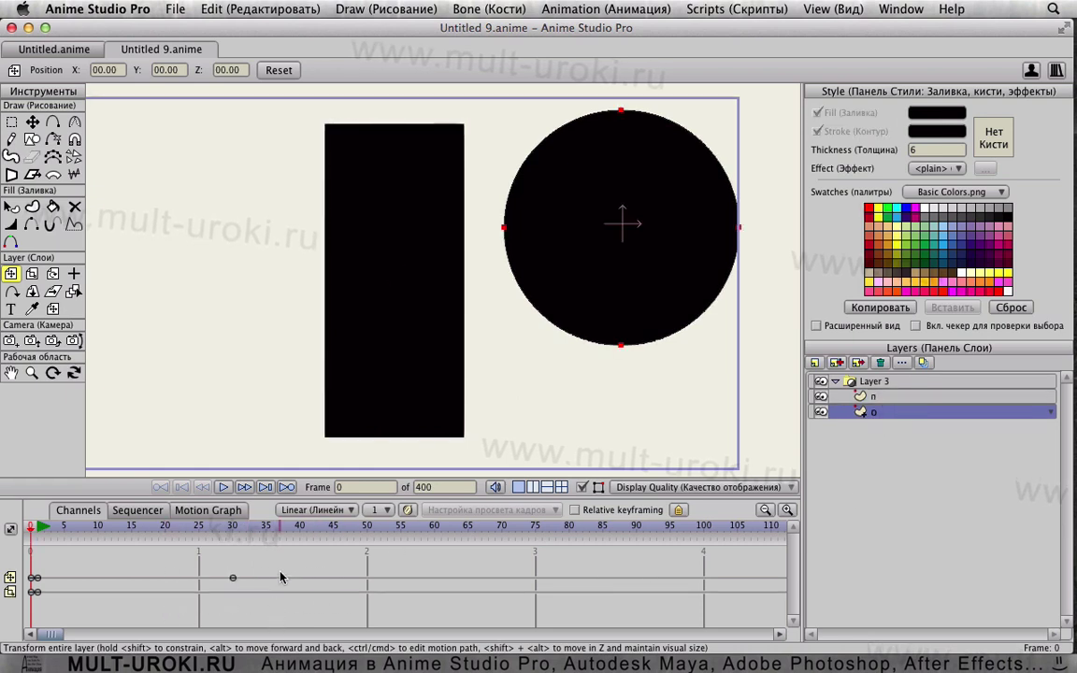
left_click(233, 578)
key("Delete")
Step: Duplicate rectangle layer п and set the masking of copy п 2 to Mask this layer
left_click(875, 397)
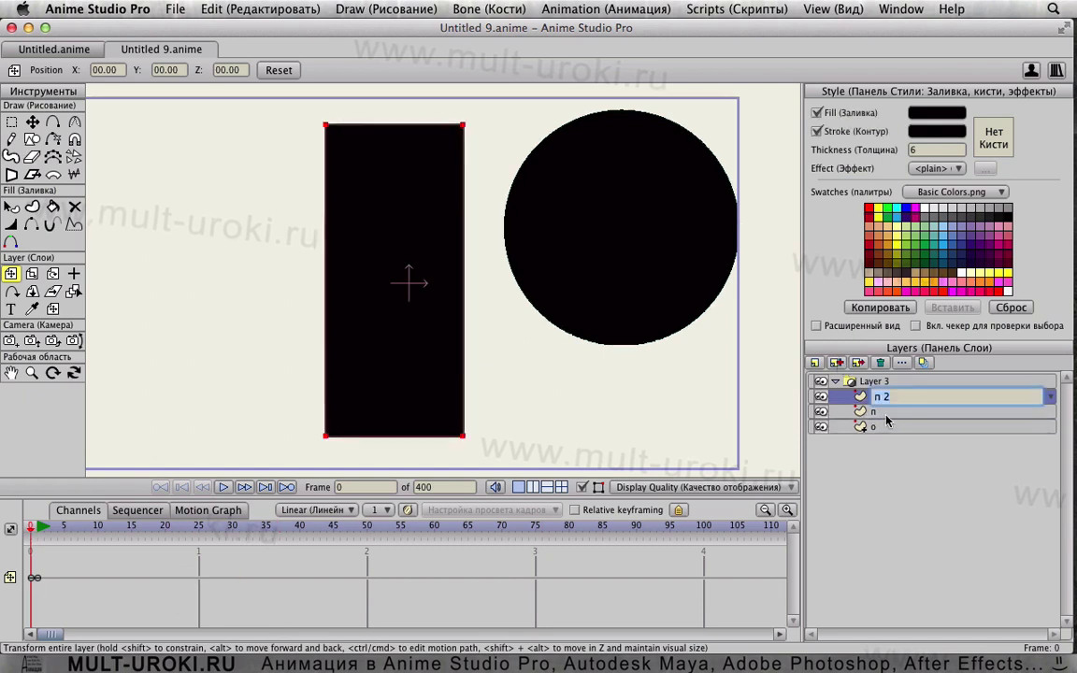
left_click(839, 365)
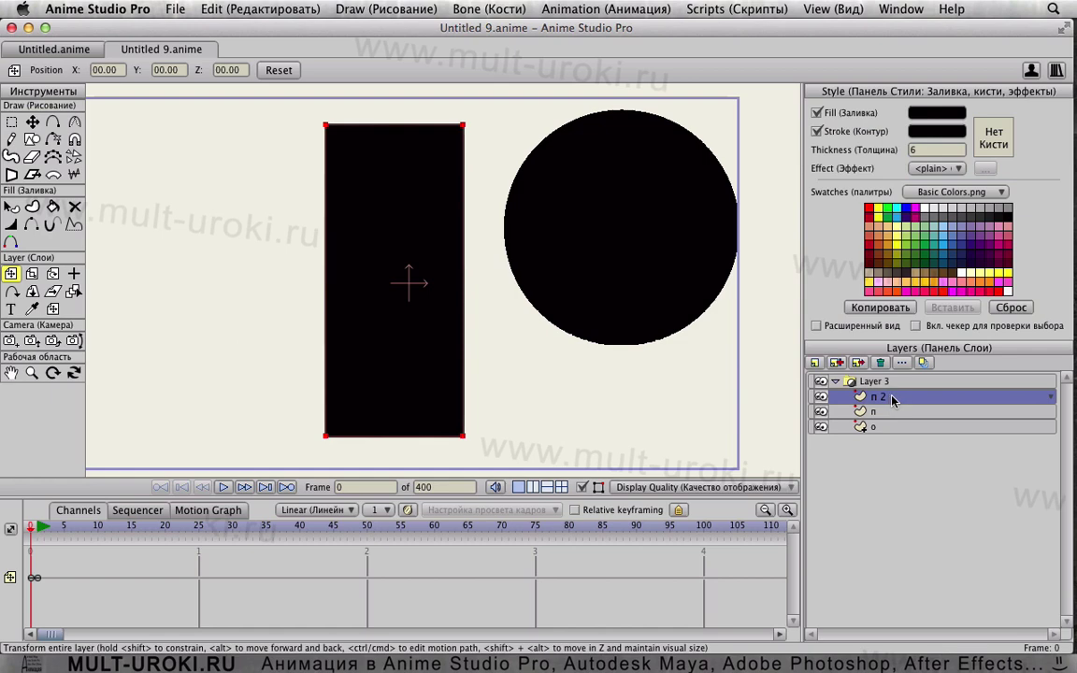
double_click(893, 398)
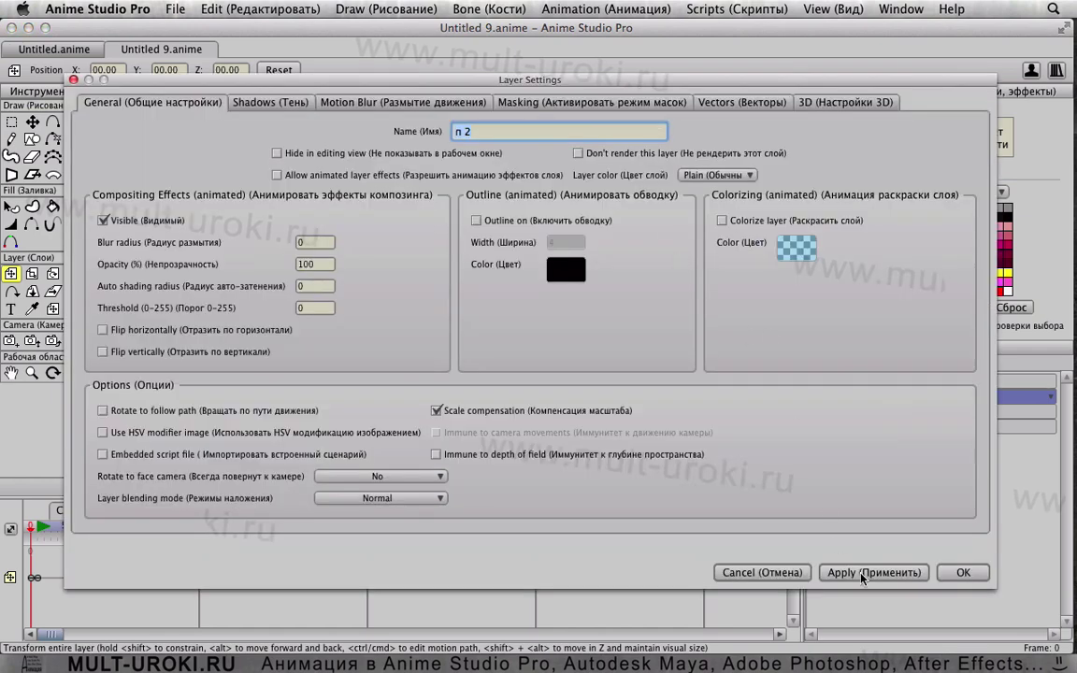
left_click(571, 102)
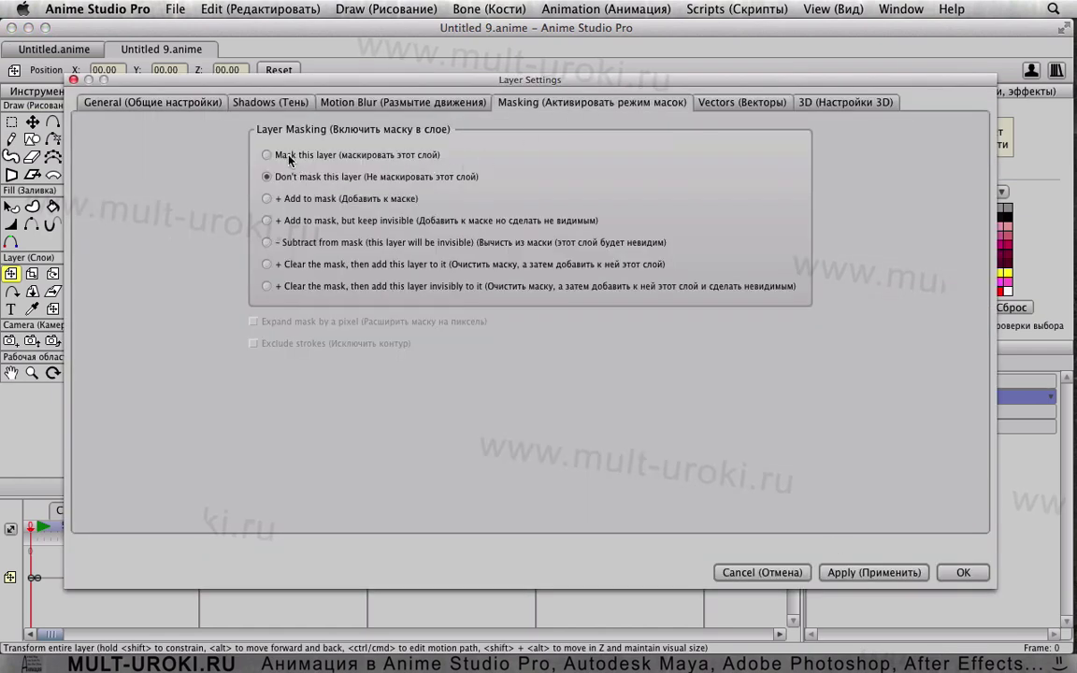
left_click(964, 574)
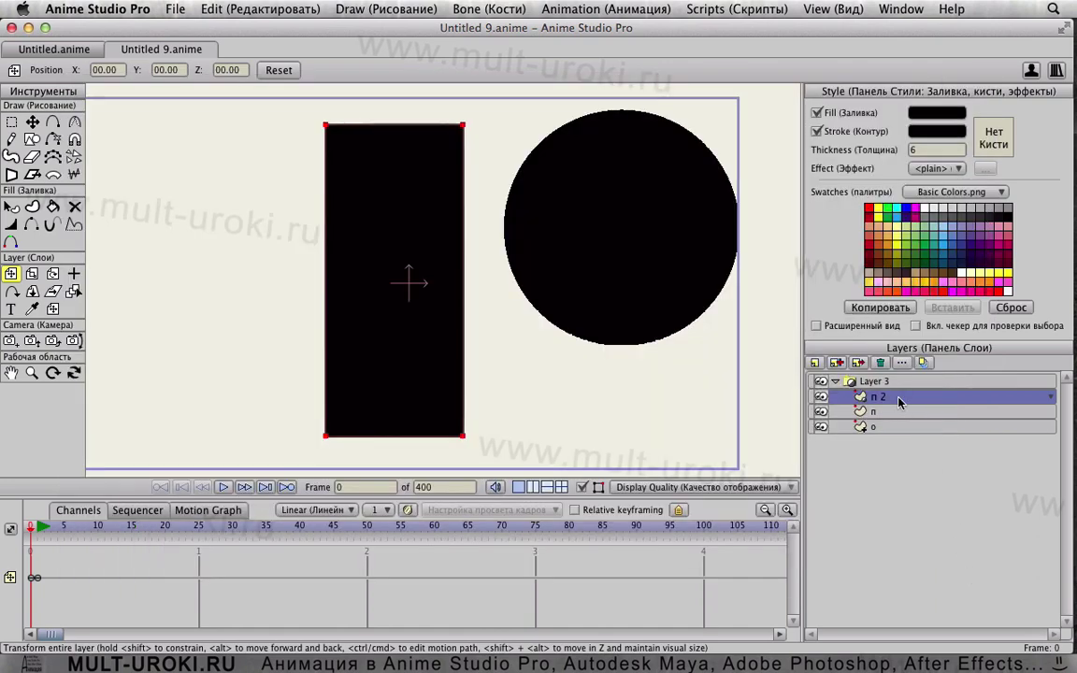
Step: Set the fill of rectangle layer п 2 to red F20909 and its stroke to red FB0000
left_click(11, 206)
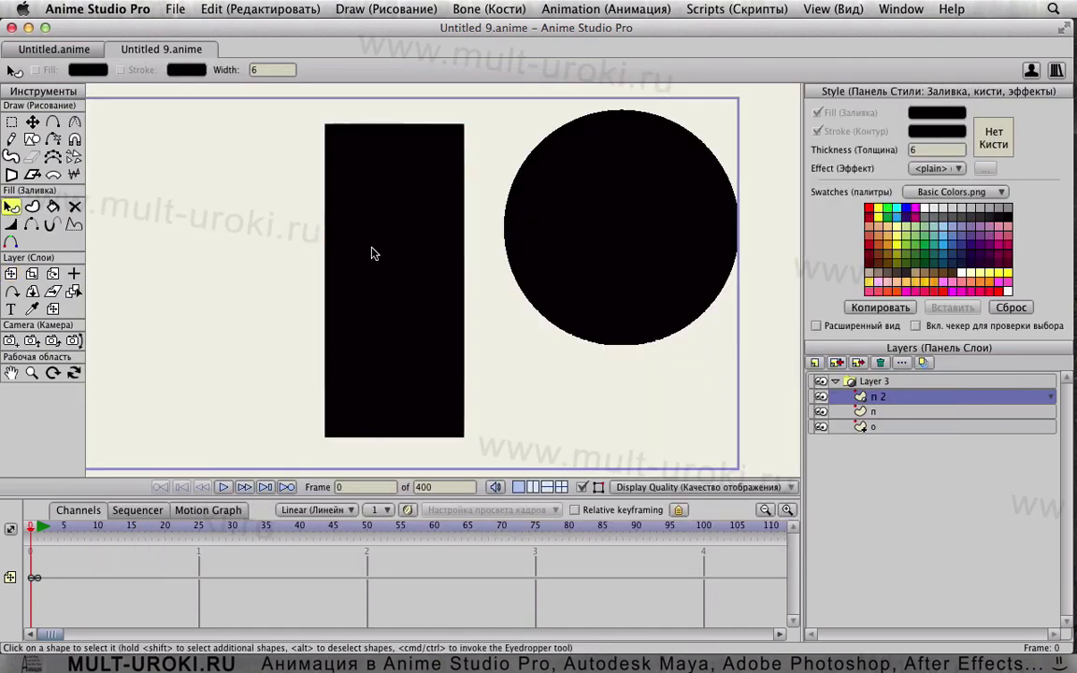
left_click(919, 114)
left_click(412, 415)
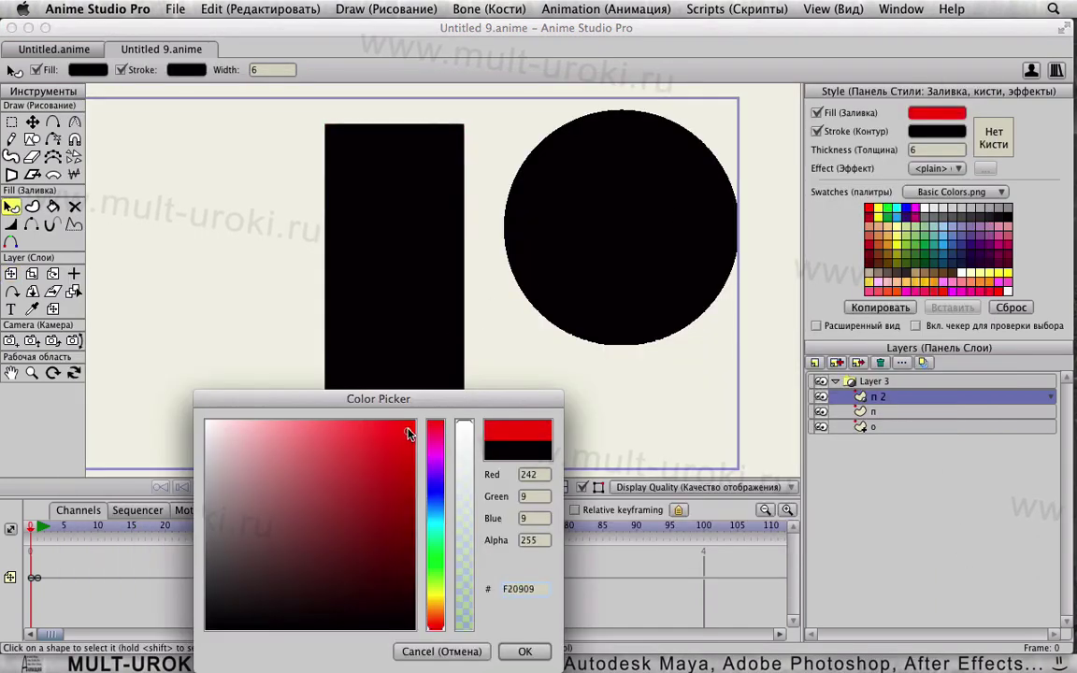
left_click(523, 649)
left_click(930, 131)
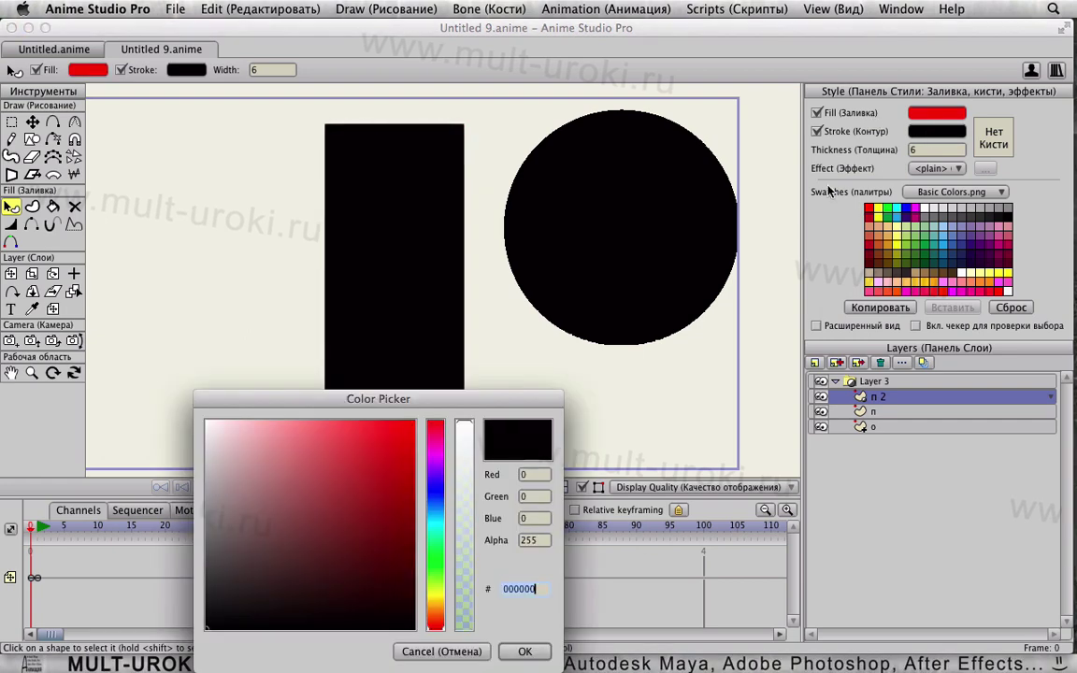
left_click(422, 426)
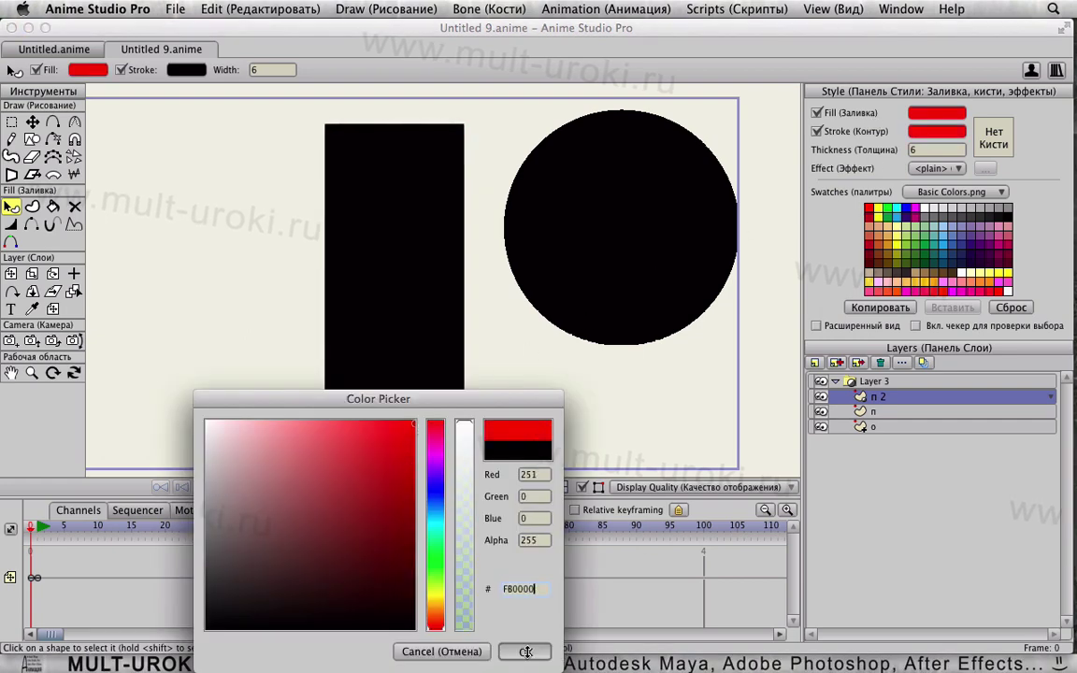
left_click(524, 652)
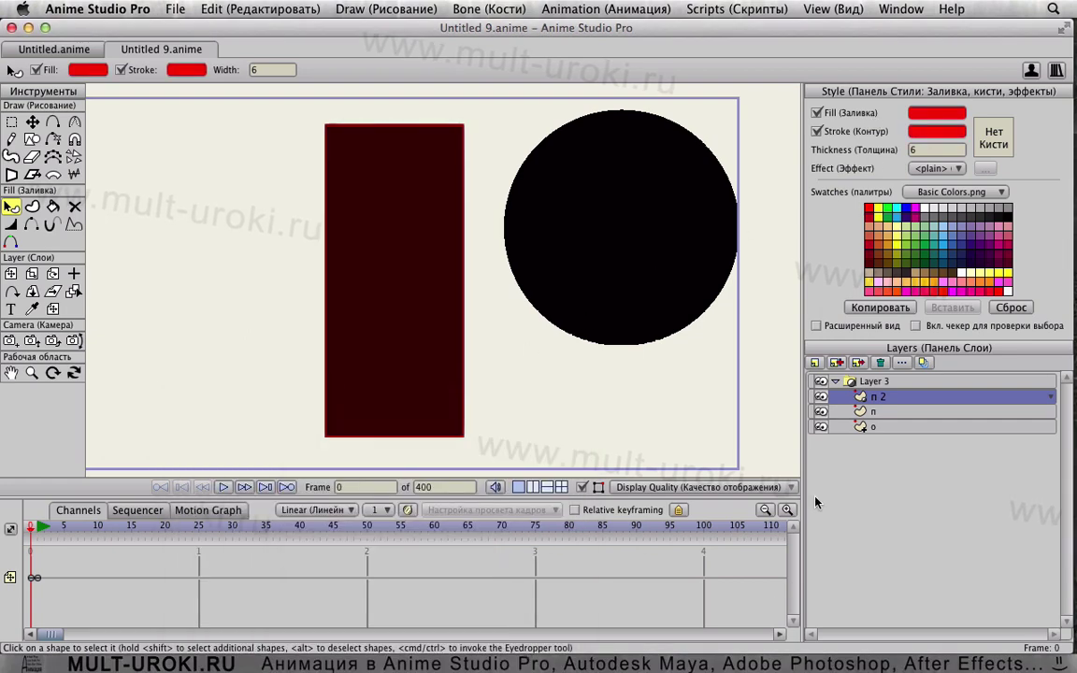
Step: Move circle layer о up and to the right of the rectangle at frame 1
left_click(888, 427)
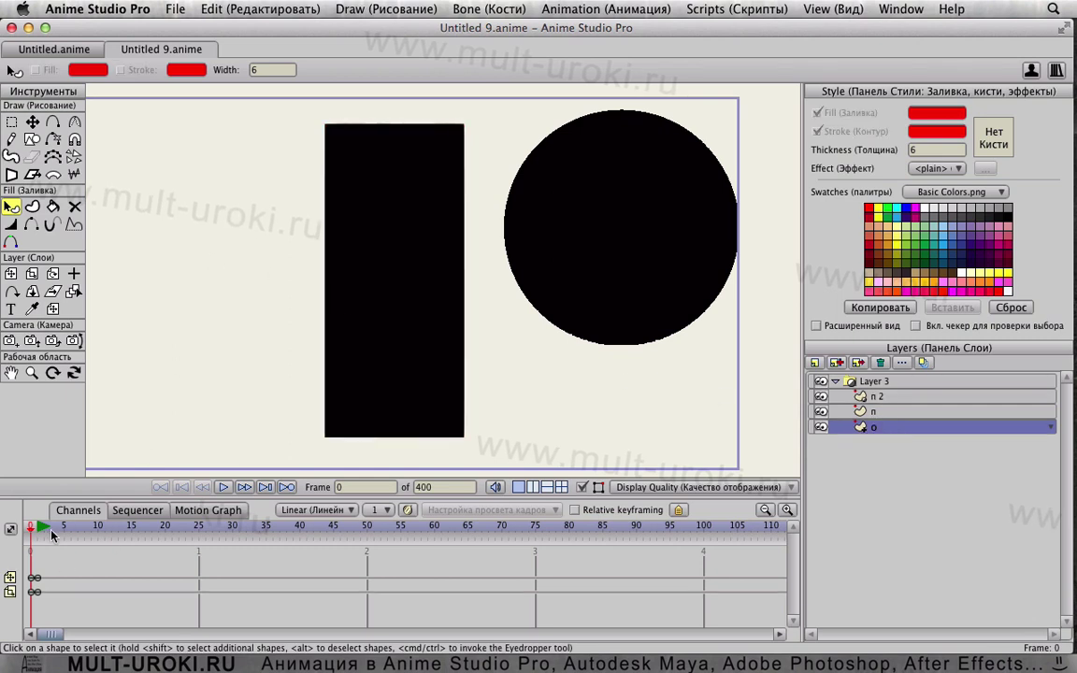
key("ctrl+Right")
left_click(11, 219)
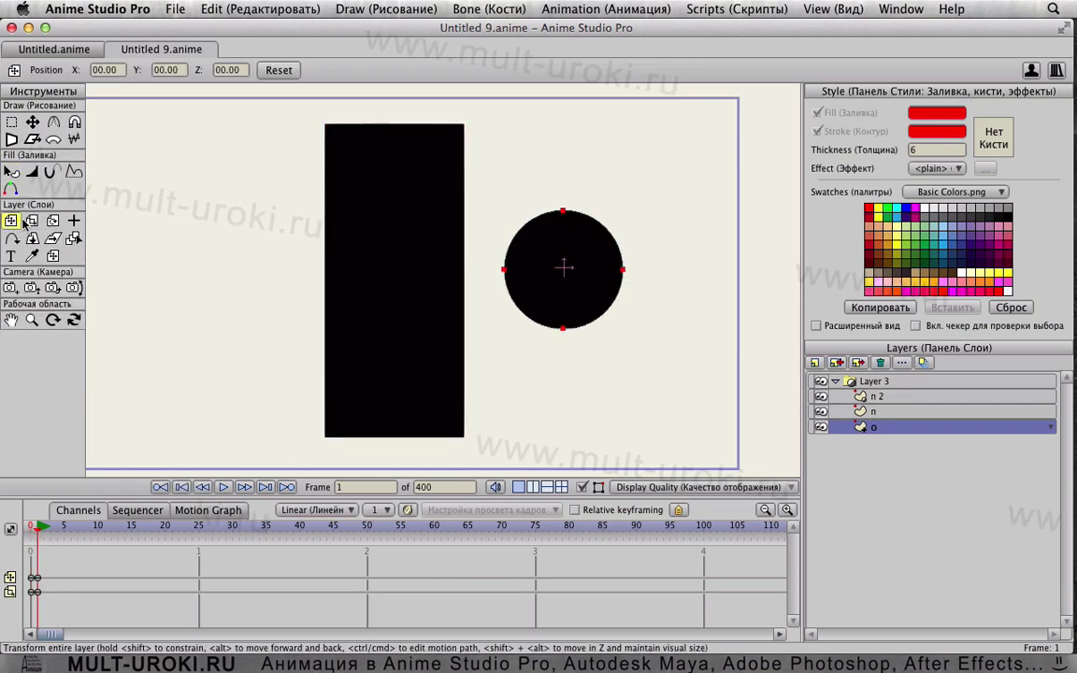
left_click_drag(653, 312, 690, 277)
scroll(458, 281, "down", 2)
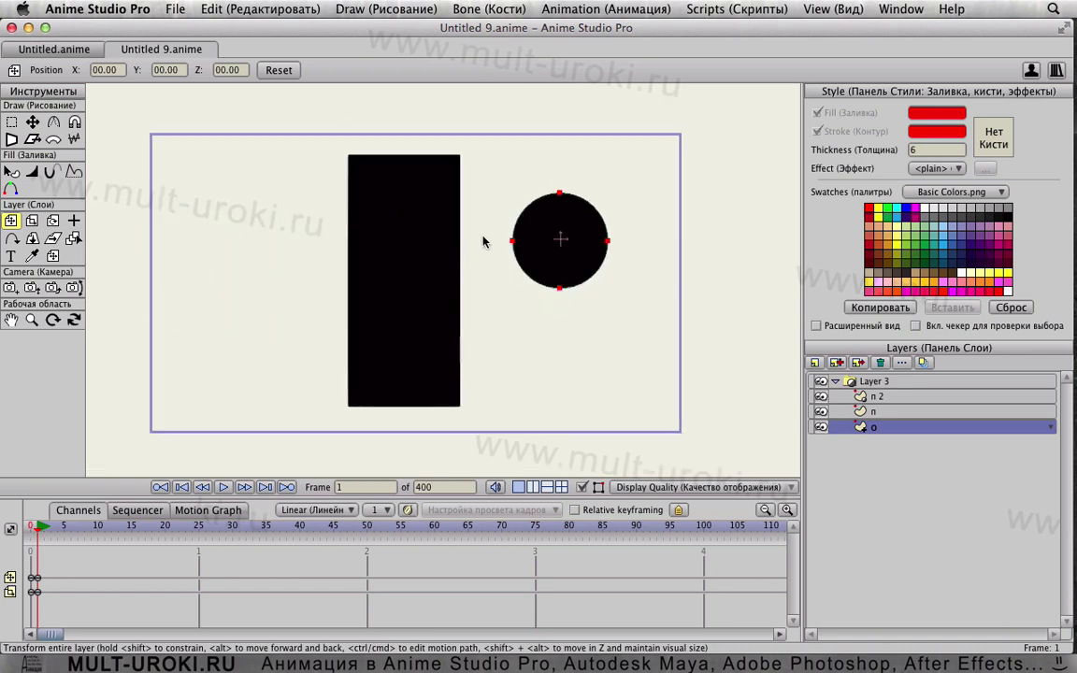
left_click(896, 415)
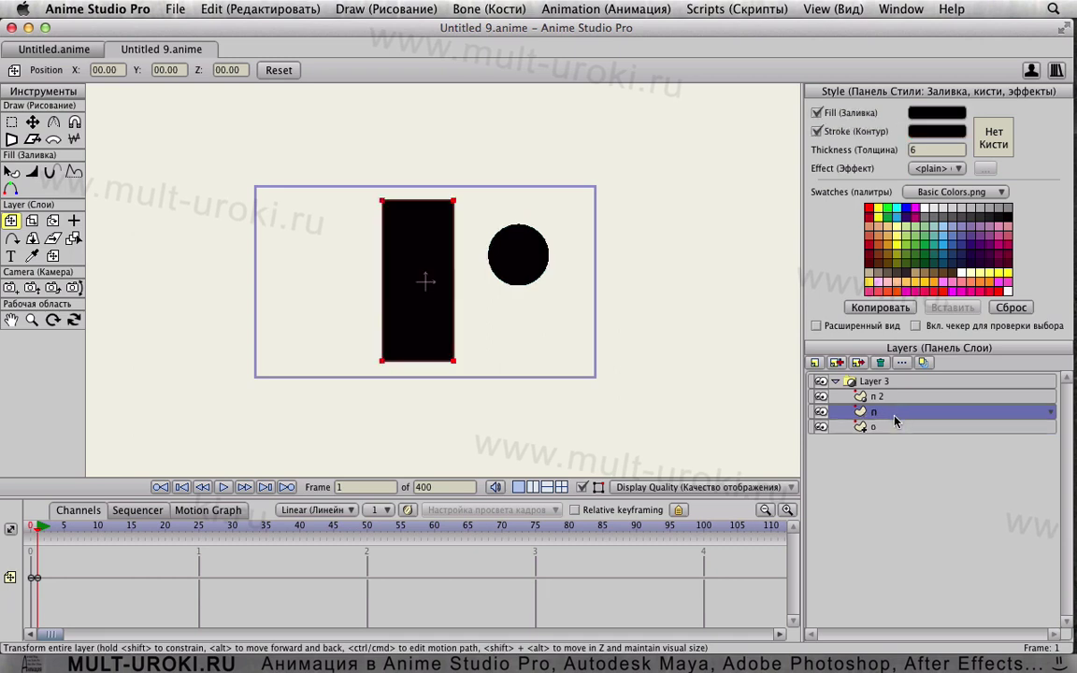
left_click(912, 397)
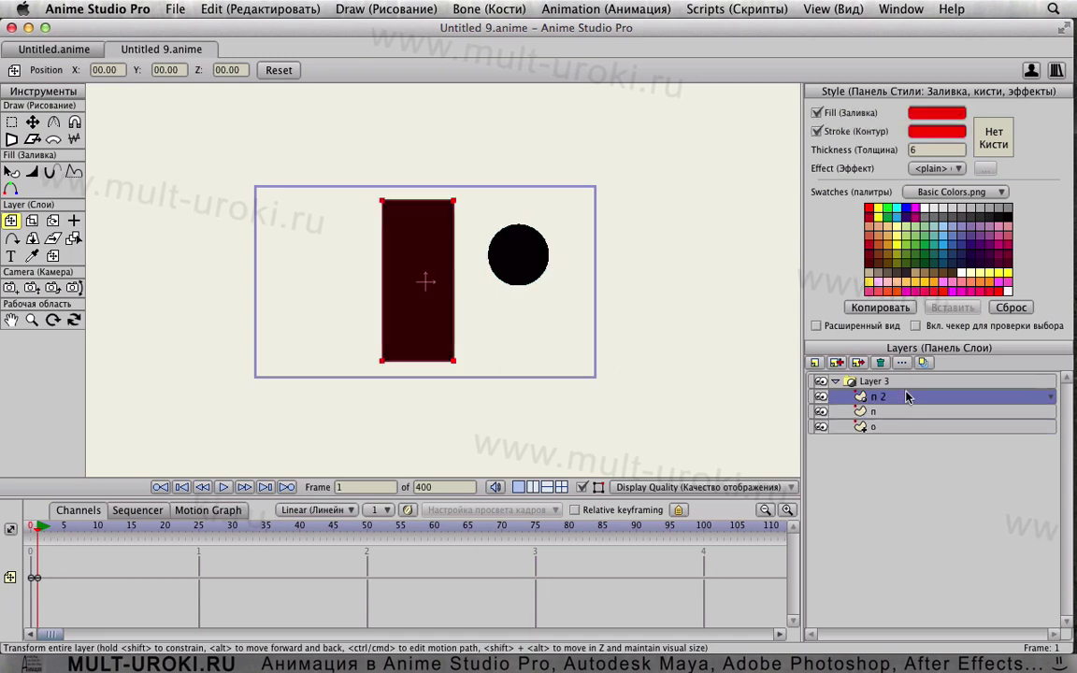
left_click(872, 412)
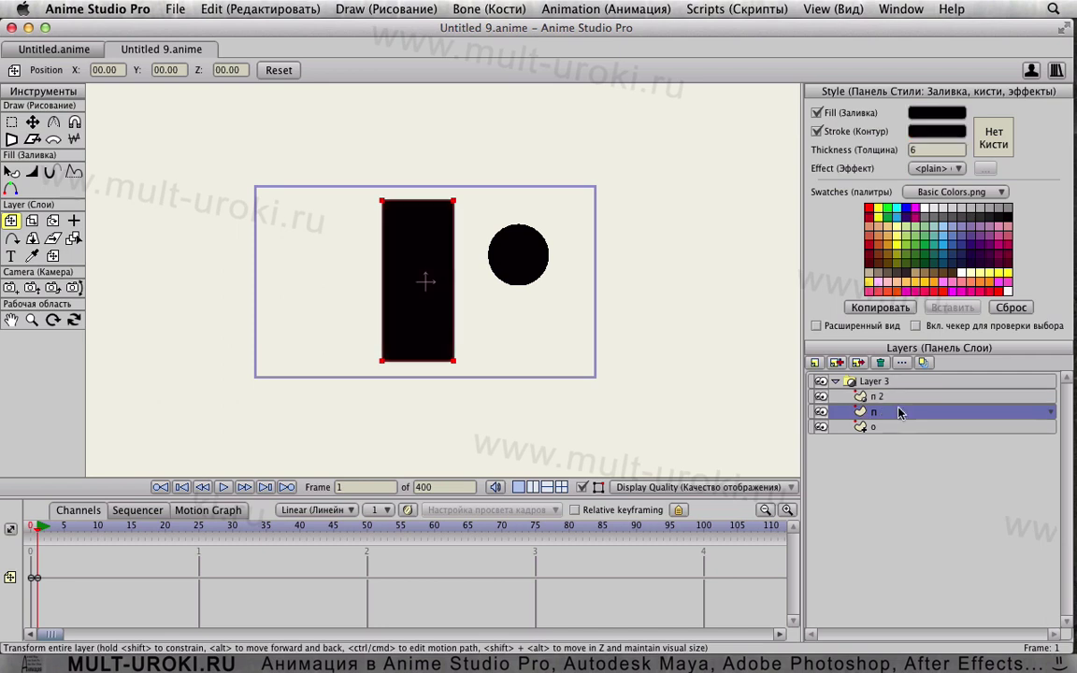
Step: Keyframe circle layer о and rectangle layer п down and to the left at frame 30
left_click(862, 426)
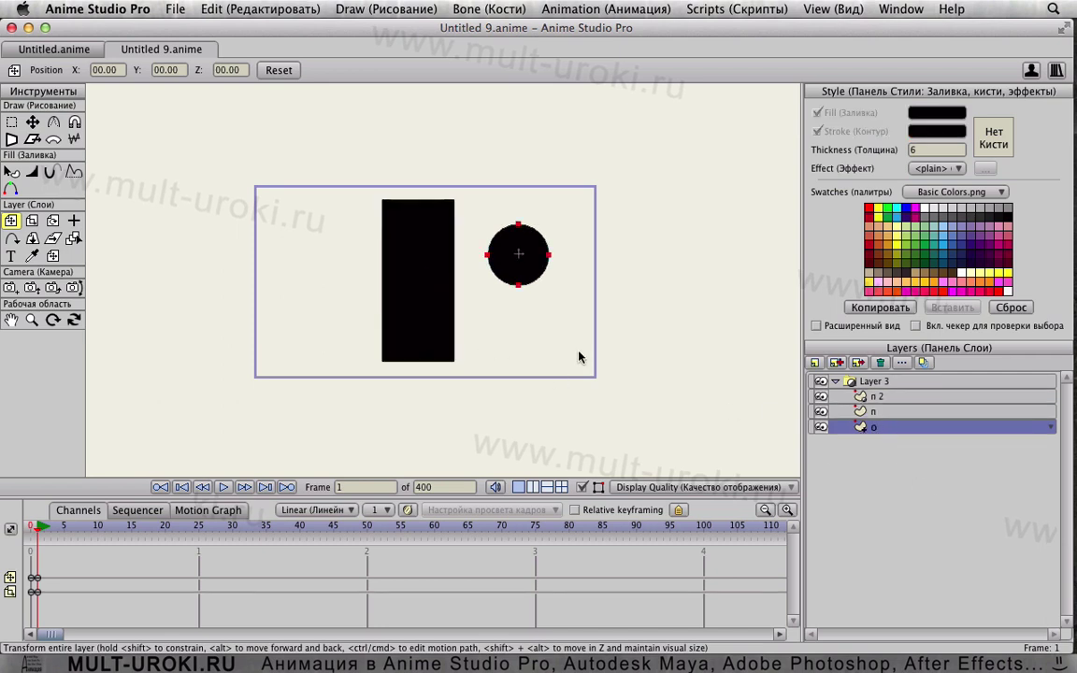
left_click(232, 525)
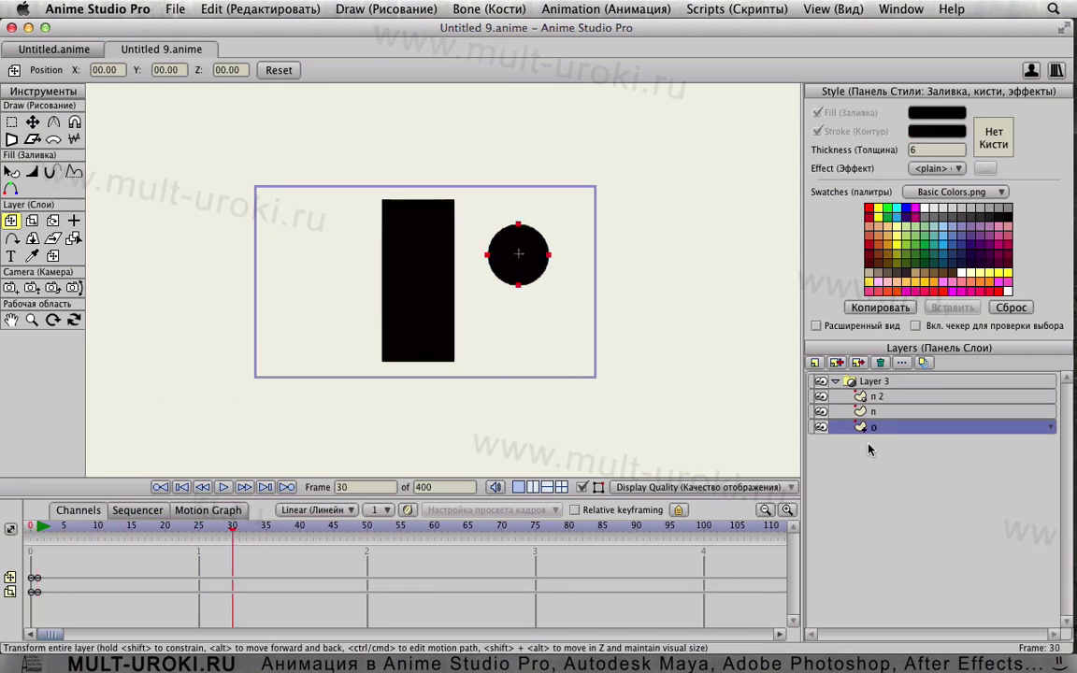
left_click_drag(683, 229, 336, 361)
left_click(921, 412)
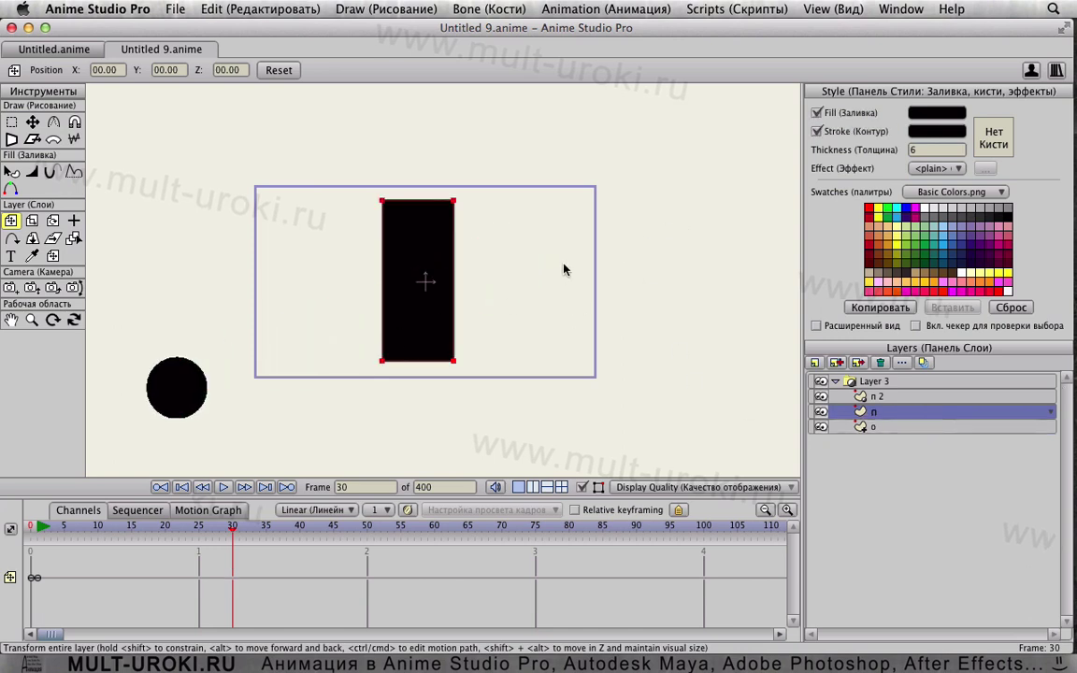
left_click_drag(585, 263, 429, 324)
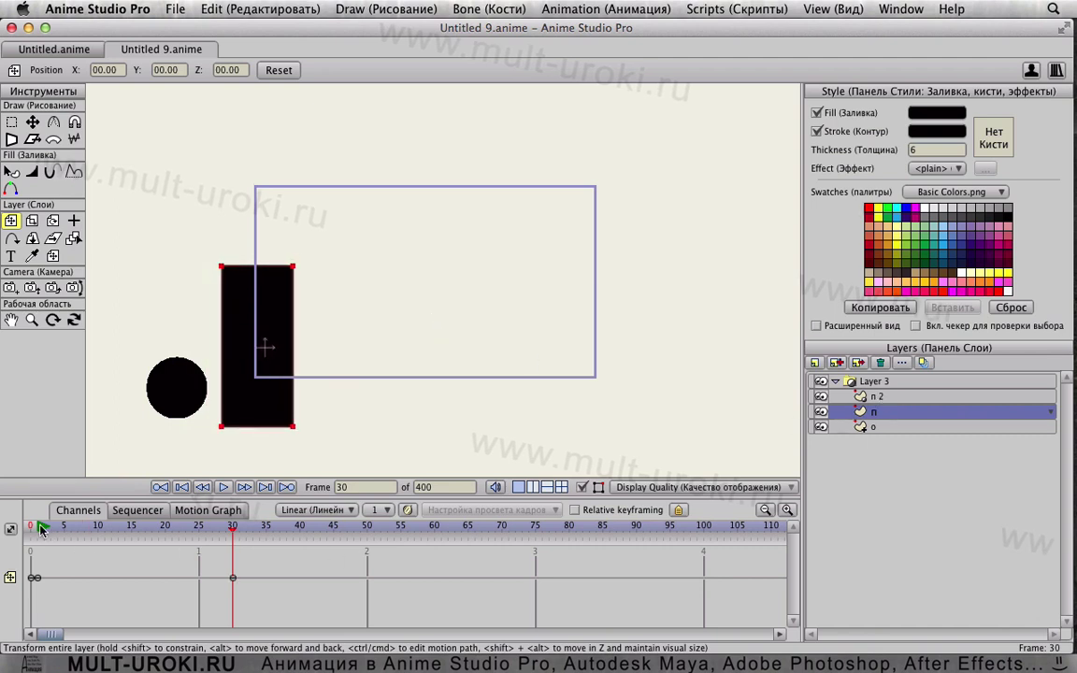
Step: Copy the frame 1 and frame 30 motion keyframes of rectangle layer п onto layer п 2 at frame 1
mouse_move(32, 526)
left_mouse_down()
mouse_move(130, 535)
mouse_move(33, 530)
left_mouse_up()
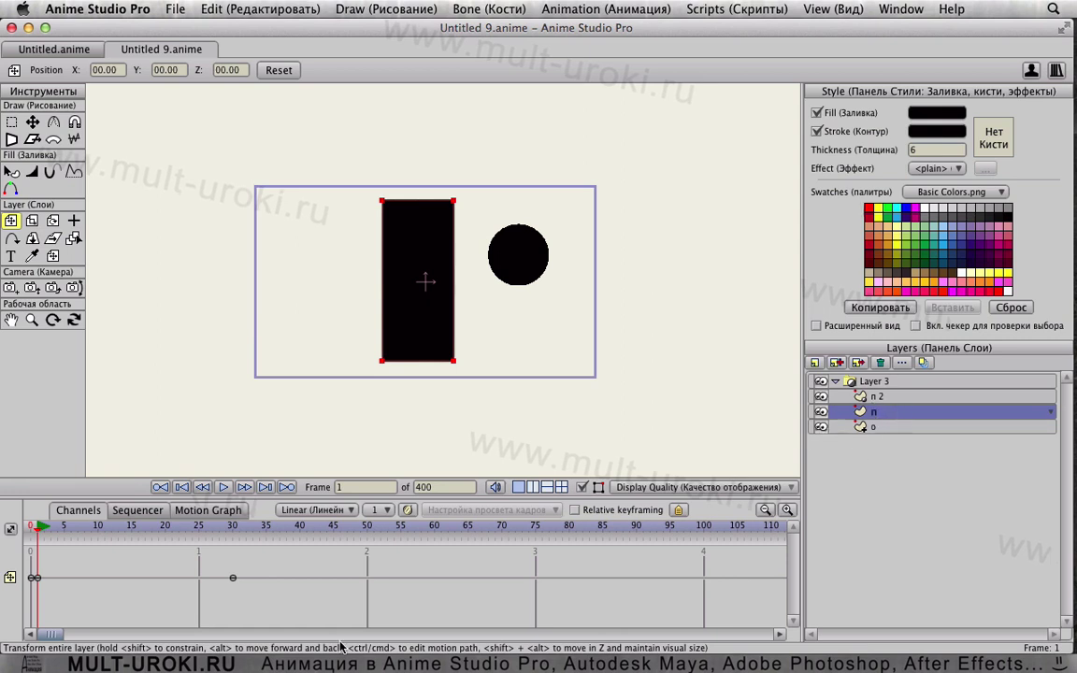
left_click_drag(271, 565, 34, 615)
key("super+c")
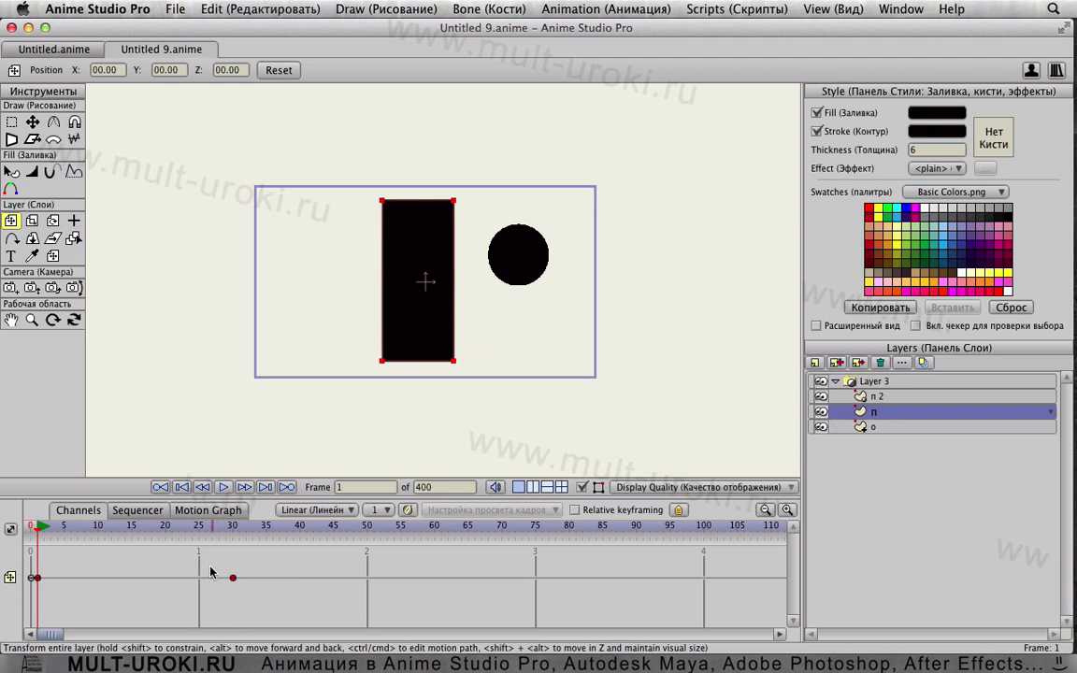
left_click(911, 401)
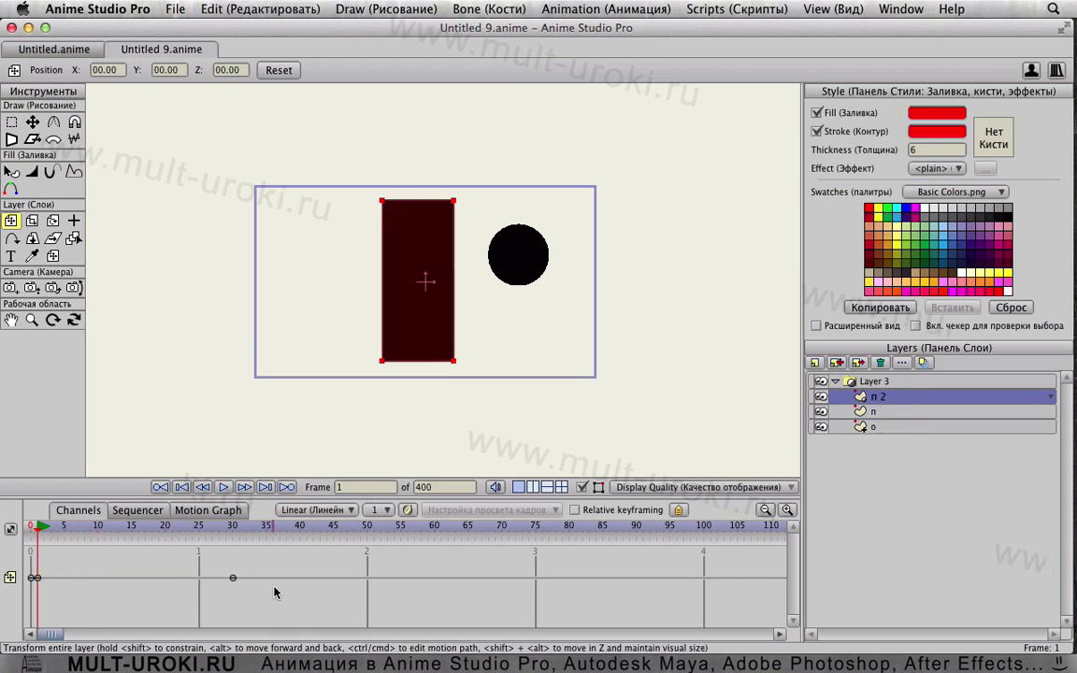
Step: Scrub the motion of rectangle layer п 2 and the circle between frames 1 and 31, and render a preview of the masked group
left_click_drag(38, 525, 236, 573)
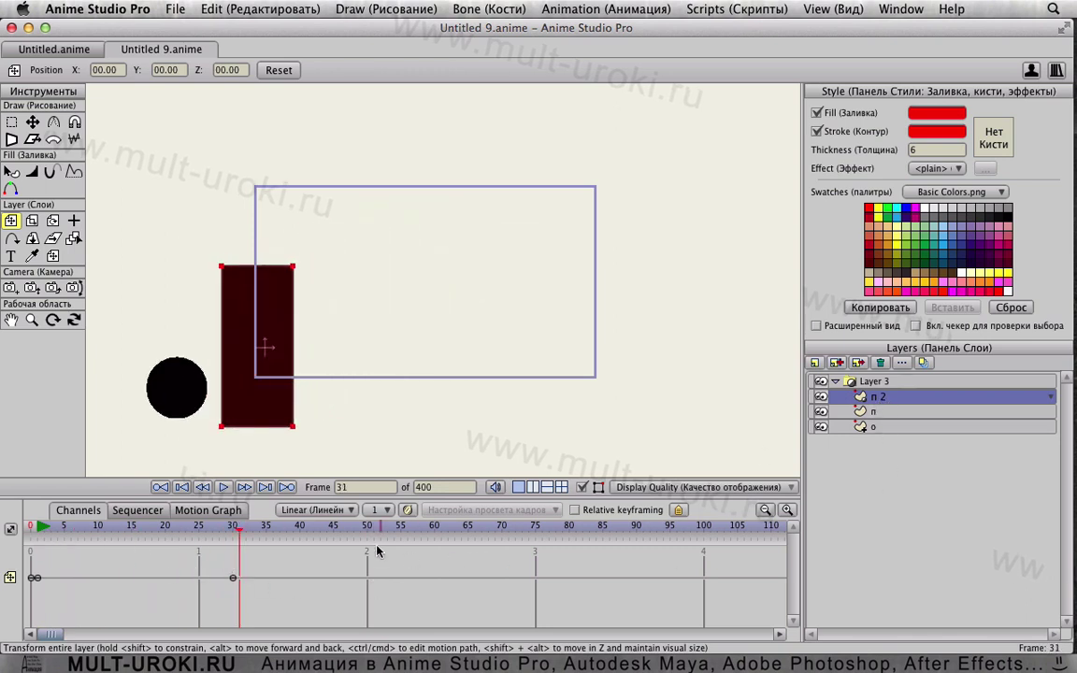
left_click_drag(239, 531, 42, 578)
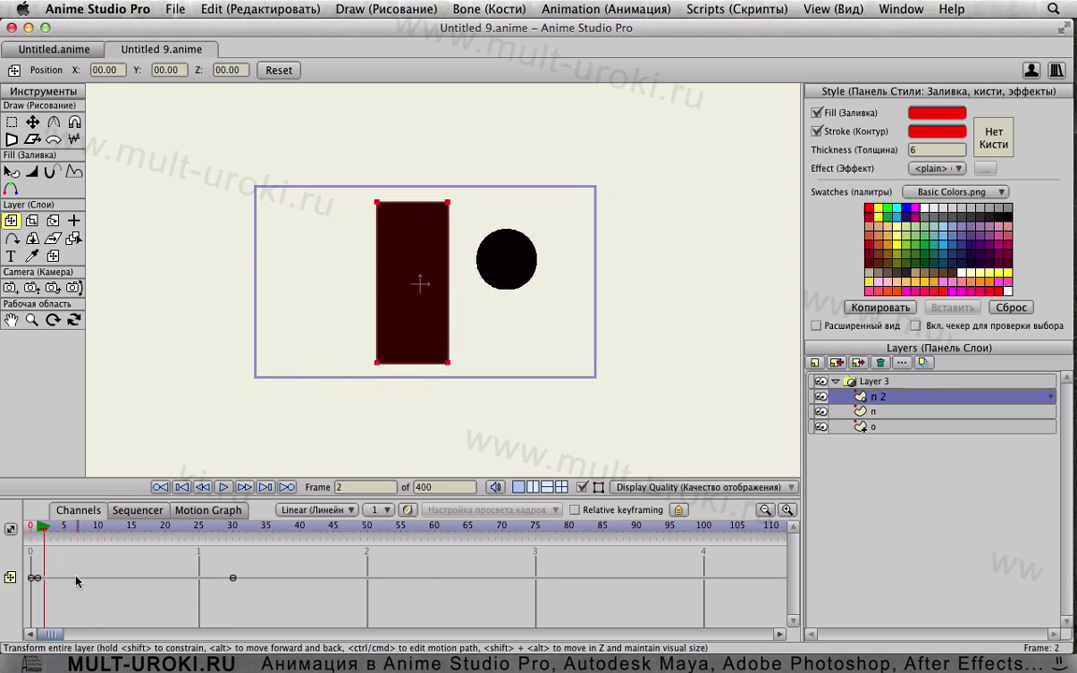
left_click_drag(42, 533, 36, 533)
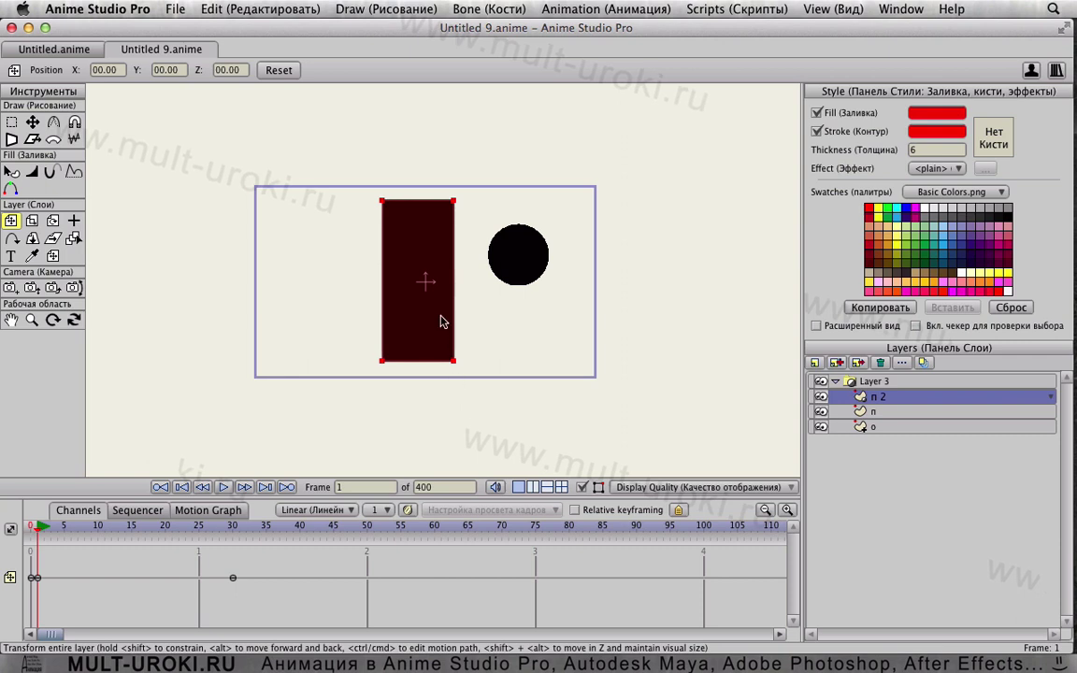
scroll(439, 320, "up", 5)
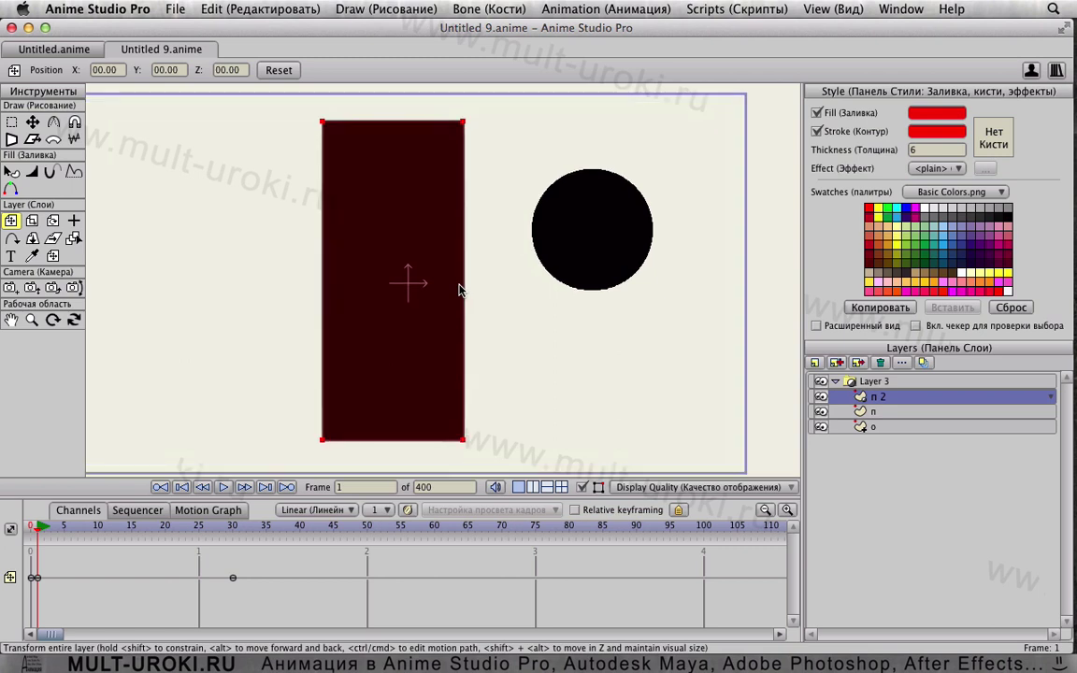
left_click_drag(458, 290, 478, 298)
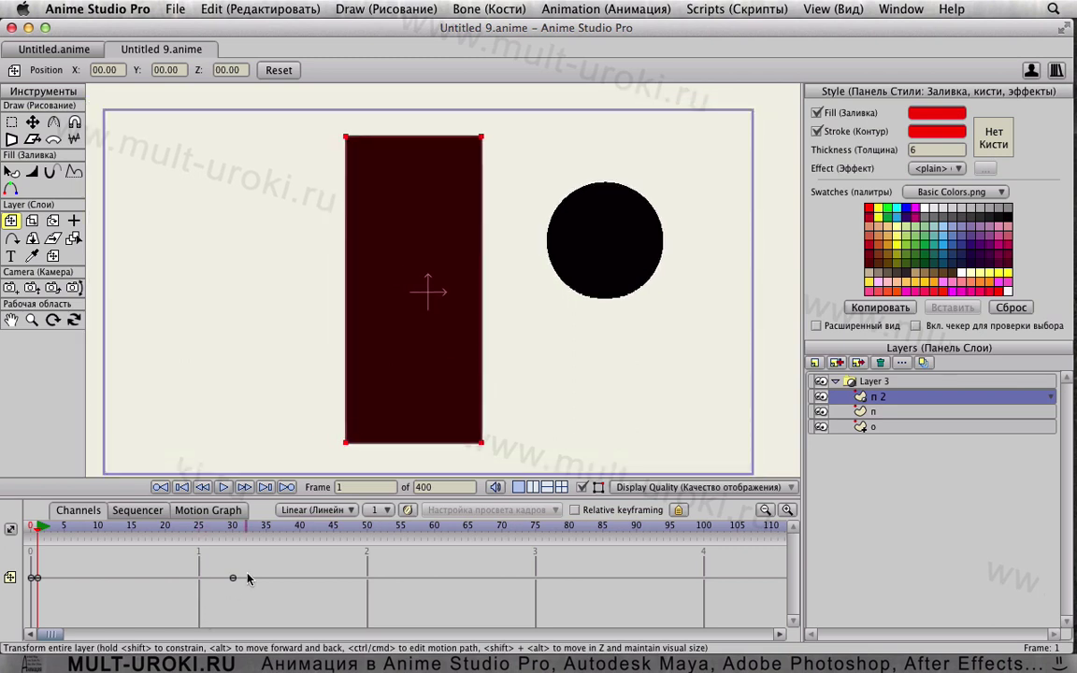
key("super+r")
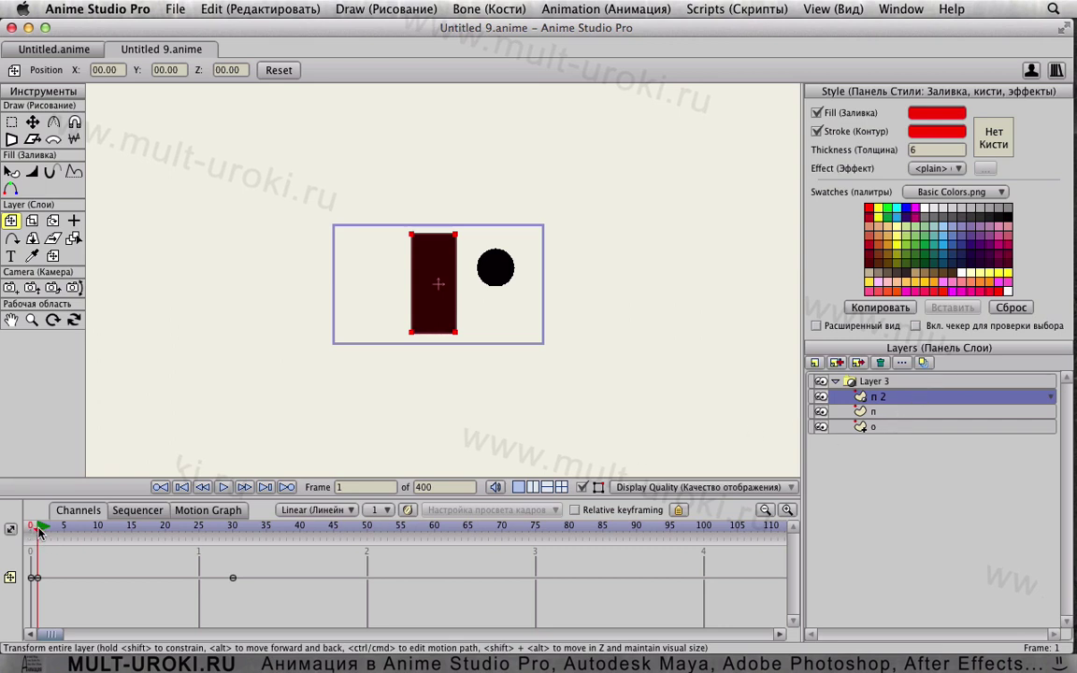
mouse_move(35, 532)
left_mouse_down()
mouse_move(250, 542)
mouse_move(35, 539)
left_mouse_up()
scroll(503, 303, "up", 5)
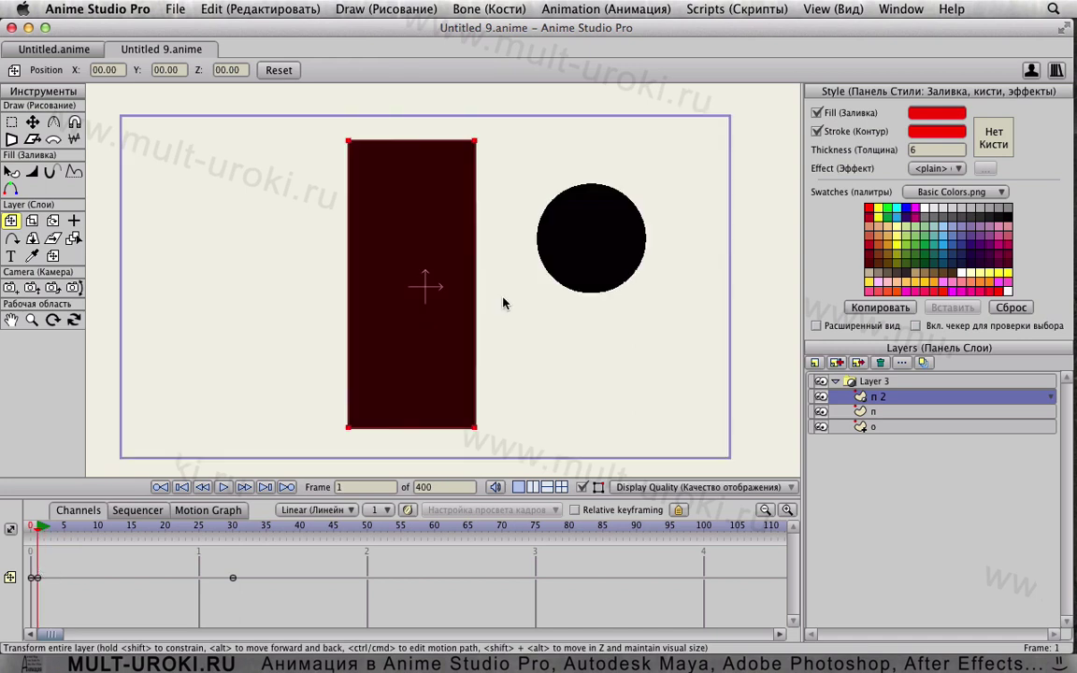